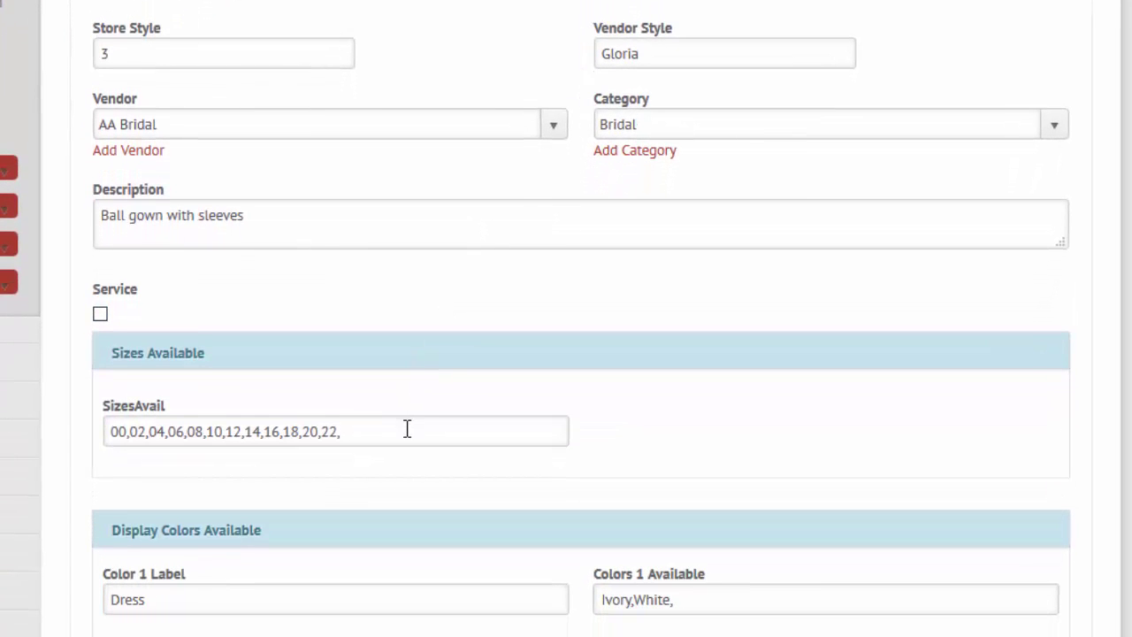
Step: Collapse the style's available sizes and display colors sections, and review its pricing, fees and quantity on hand
{"action": "scroll", "coordinate": [438, 418], "scroll_direction": "down", "scroll_amount": 2}
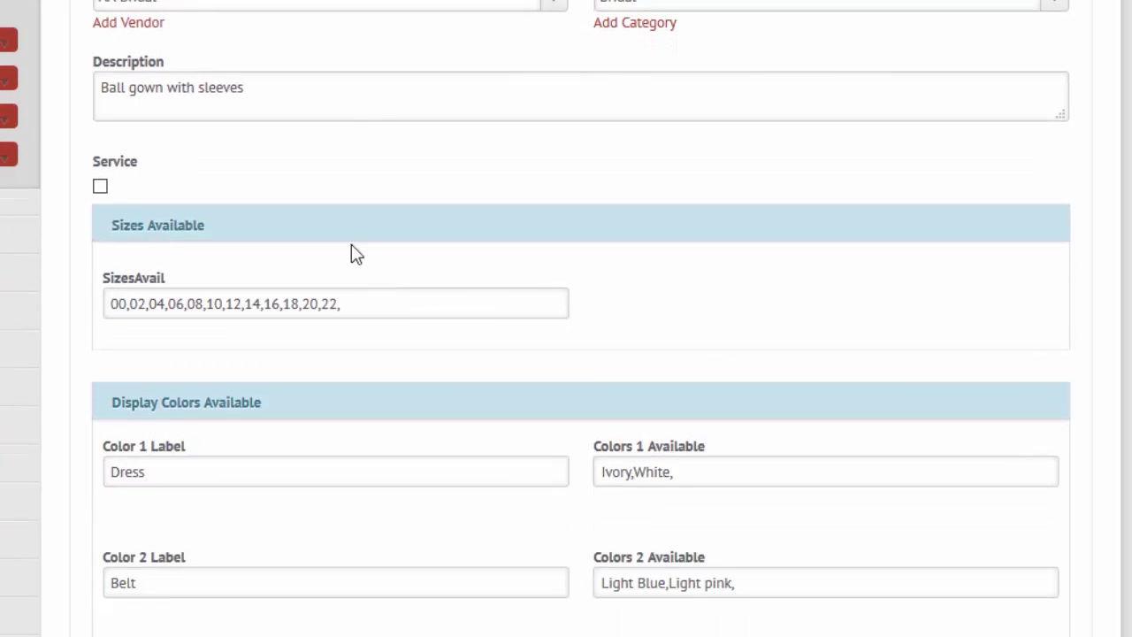
{"action": "left_click", "coordinate": [339, 235]}
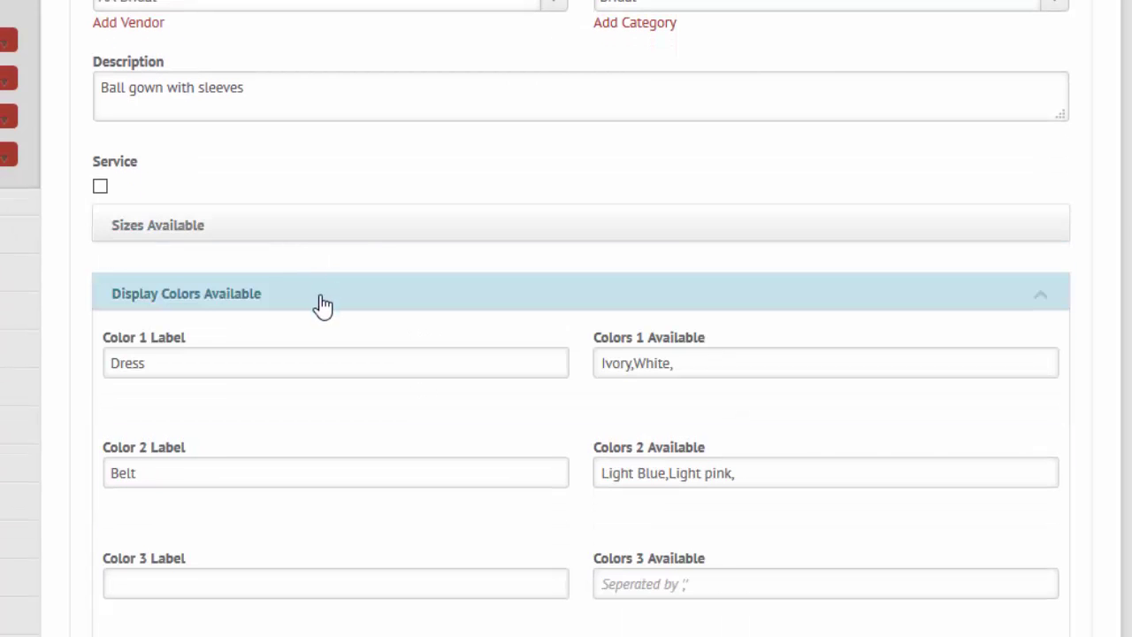
{"action": "scroll", "coordinate": [329, 314], "scroll_direction": "down", "scroll_amount": 2}
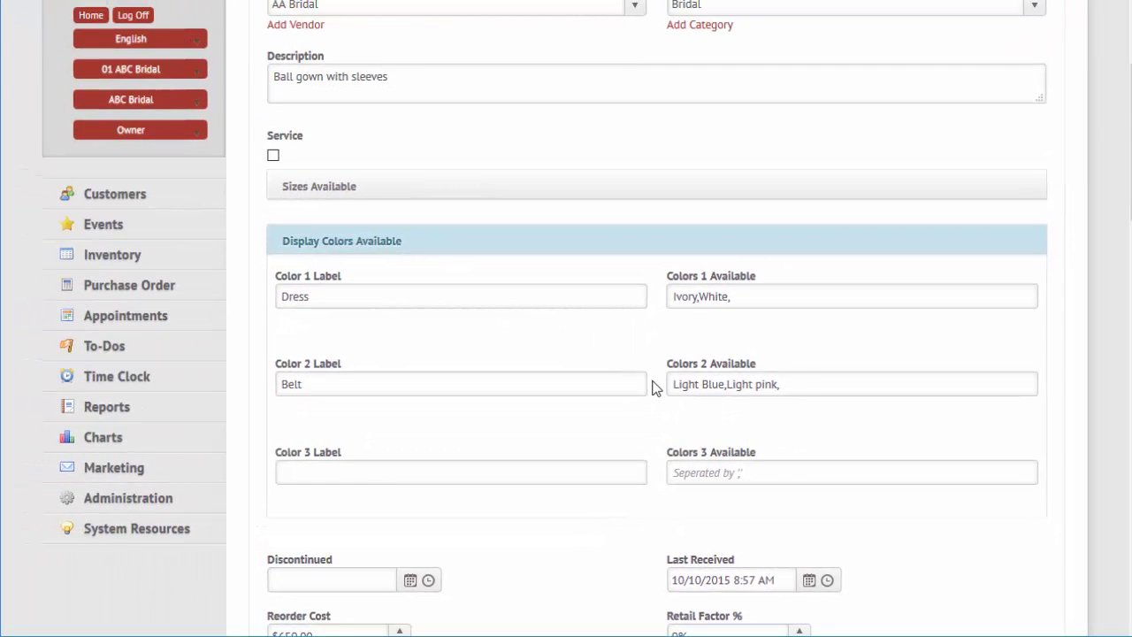
{"action": "left_click", "coordinate": [596, 249]}
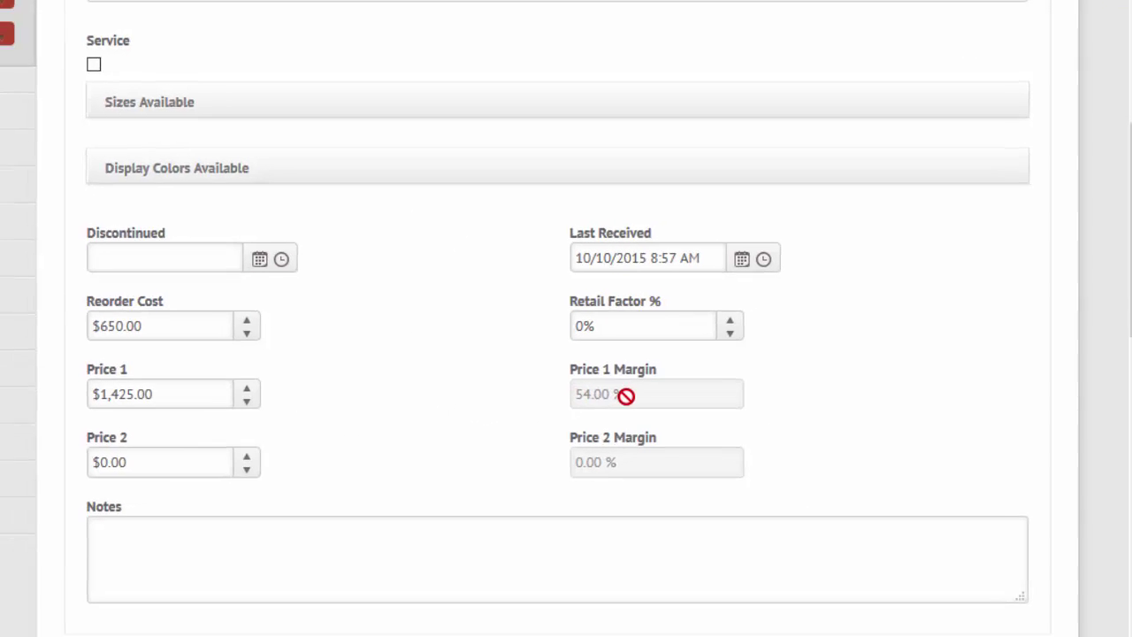
{"action": "scroll", "coordinate": [718, 344], "scroll_direction": "down", "scroll_amount": 3}
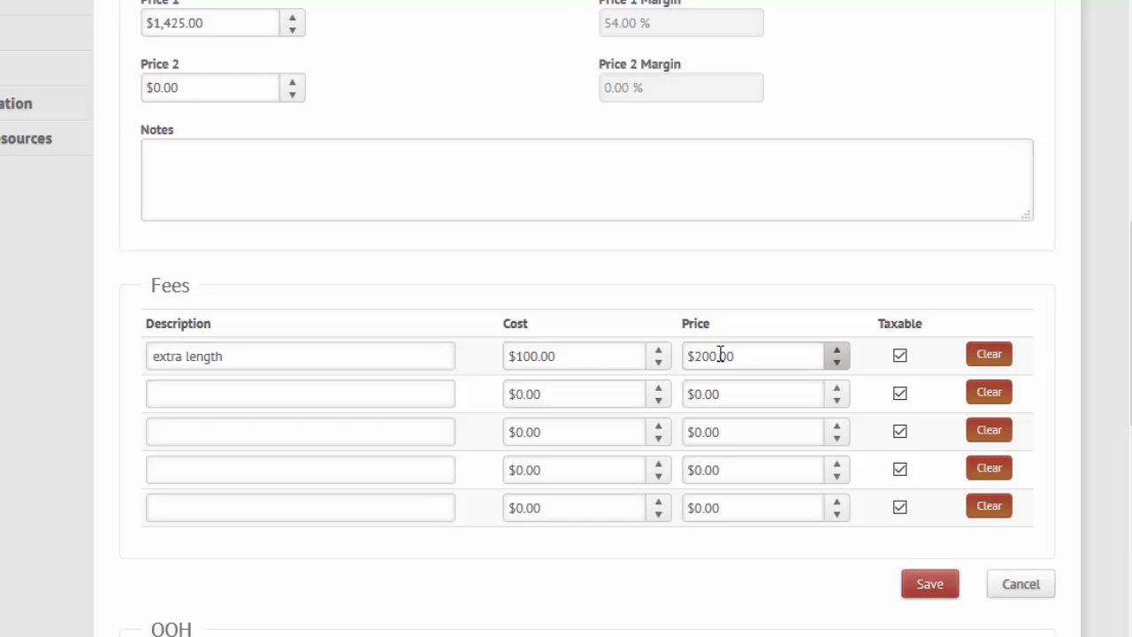
{"action": "scroll", "coordinate": [721, 354], "scroll_direction": "down", "scroll_amount": 1}
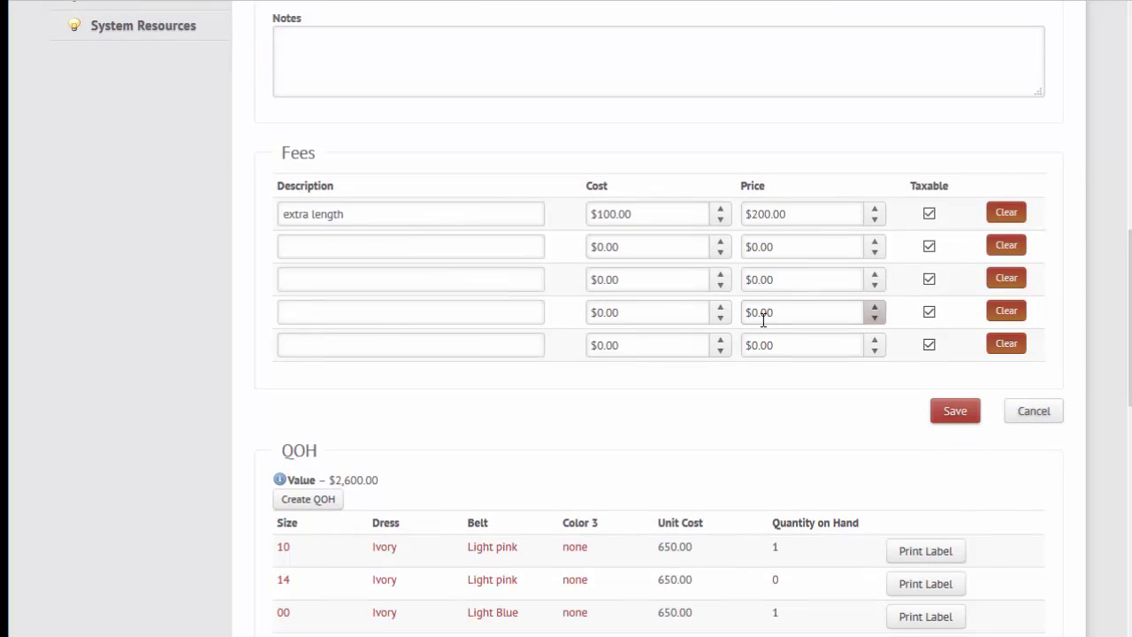
{"action": "scroll", "coordinate": [763, 321], "scroll_direction": "down", "scroll_amount": 1}
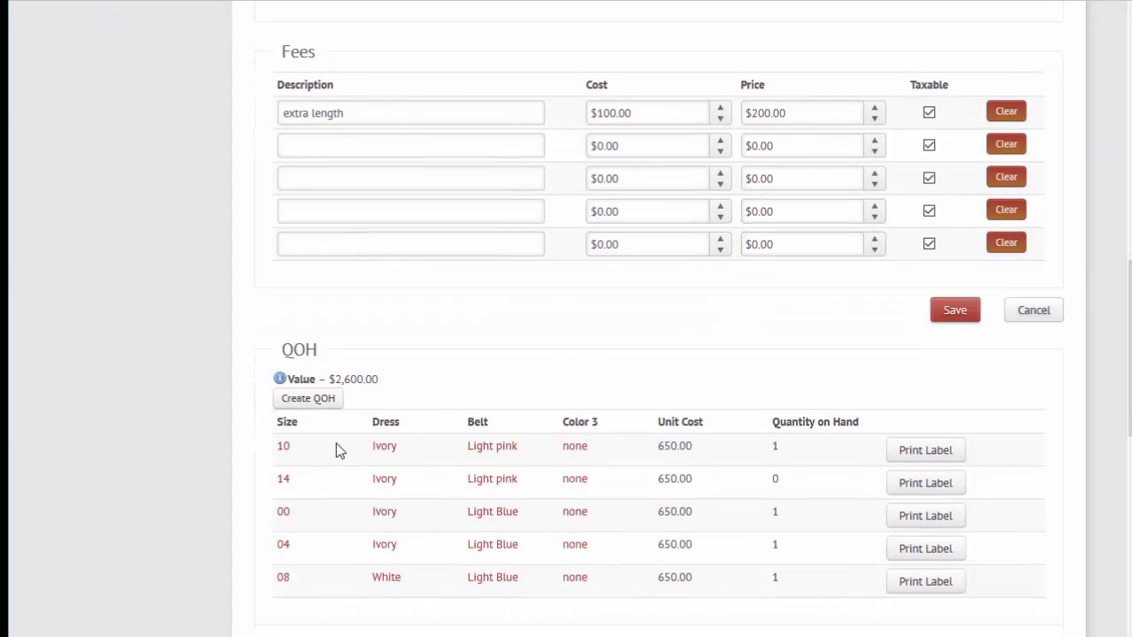
Step: Open the quantity-on-hand record for size 10 in Ivory with Light pink belt and save it
{"action": "left_click", "coordinate": [285, 451]}
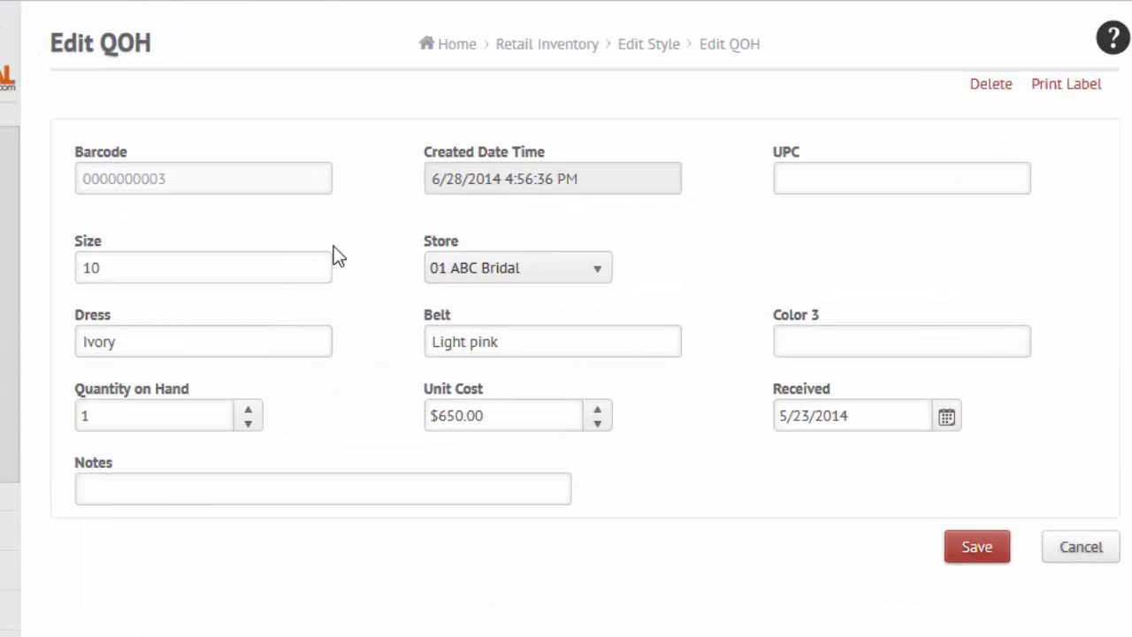
{"action": "left_click", "coordinate": [976, 547]}
{"action": "scroll", "coordinate": [371, 336], "scroll_direction": "down", "scroll_amount": 3}
{"action": "scroll", "coordinate": [373, 351], "scroll_direction": "up", "scroll_amount": 2}
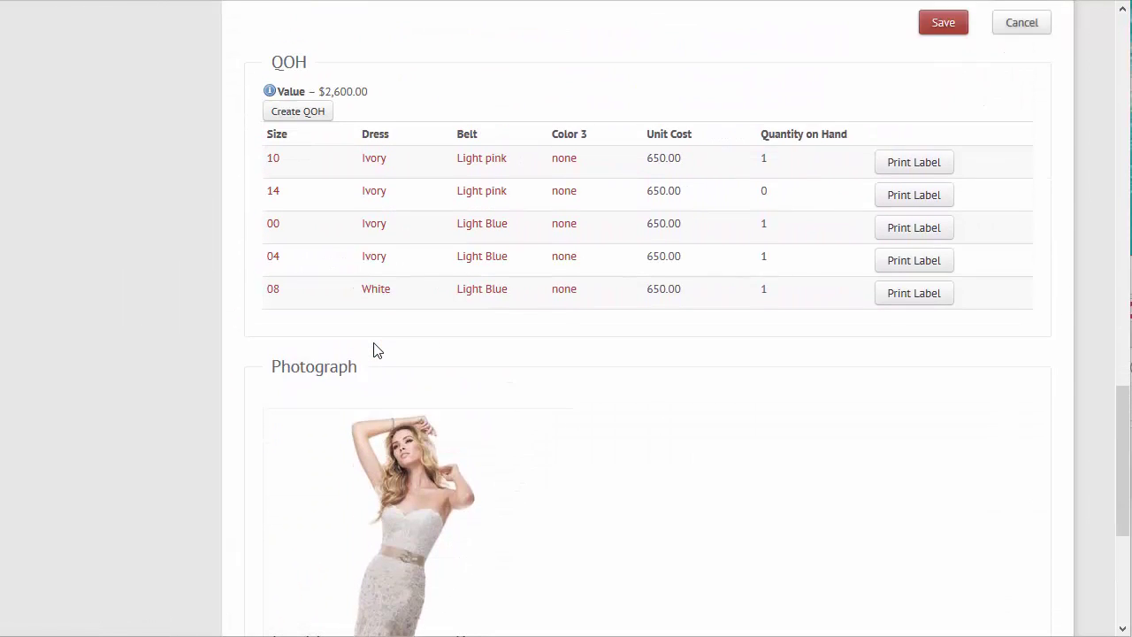
Step: Check the style's year-to-date sales, LTD sales and favorites in its Favorites/Sales History, and close the history
{"action": "scroll", "coordinate": [373, 352], "scroll_direction": "up", "scroll_amount": 9}
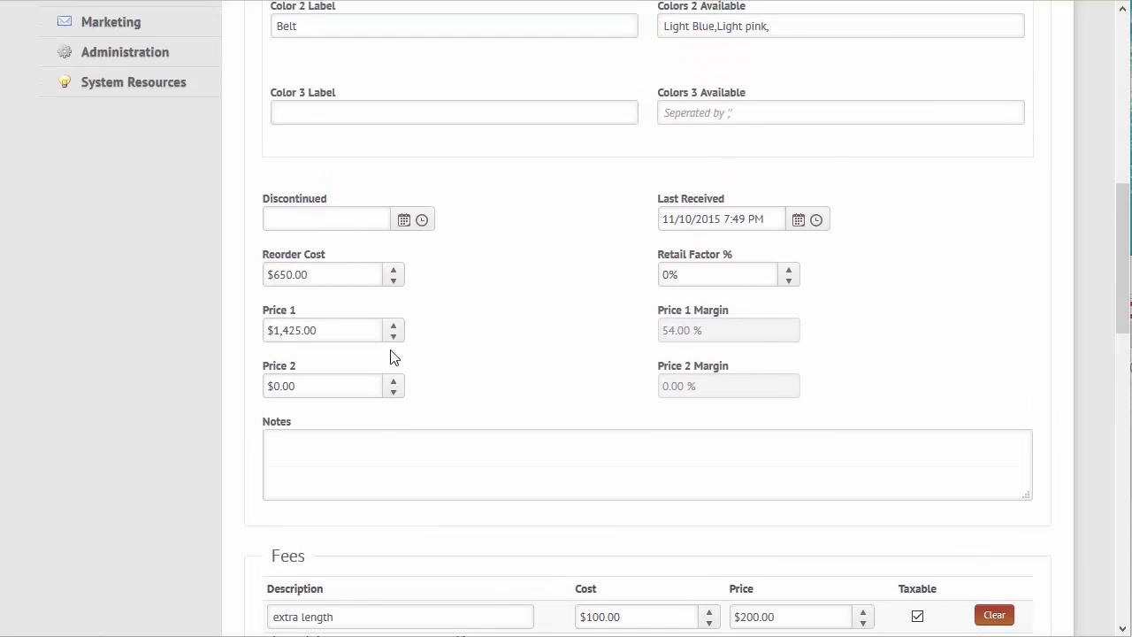
{"action": "scroll", "coordinate": [393, 353], "scroll_direction": "up", "scroll_amount": 7}
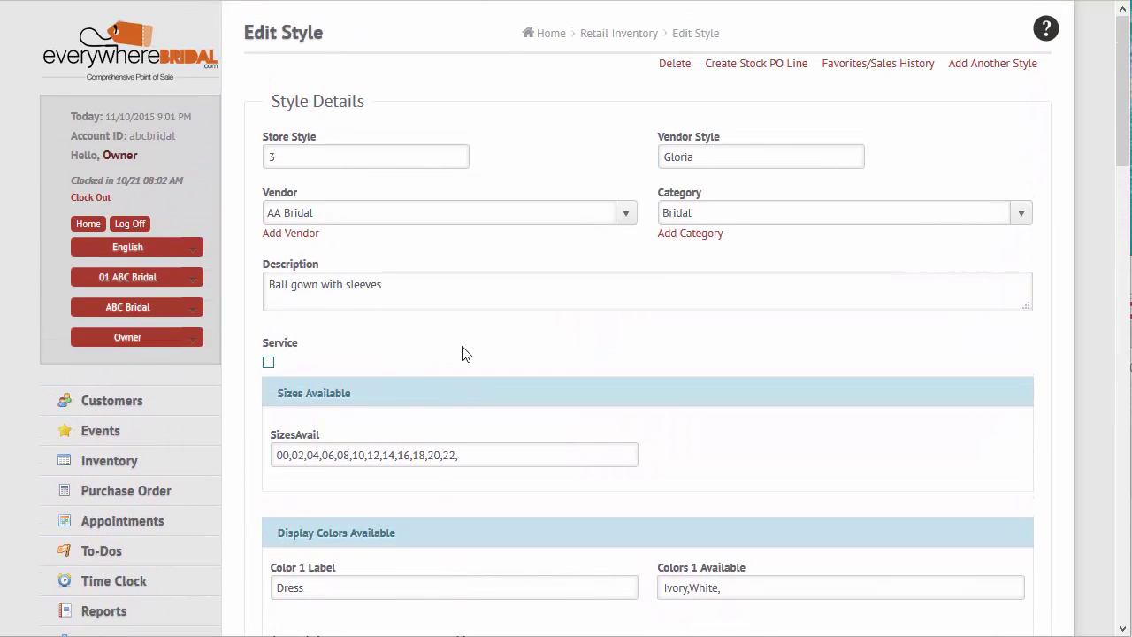
{"action": "left_click", "coordinate": [897, 69]}
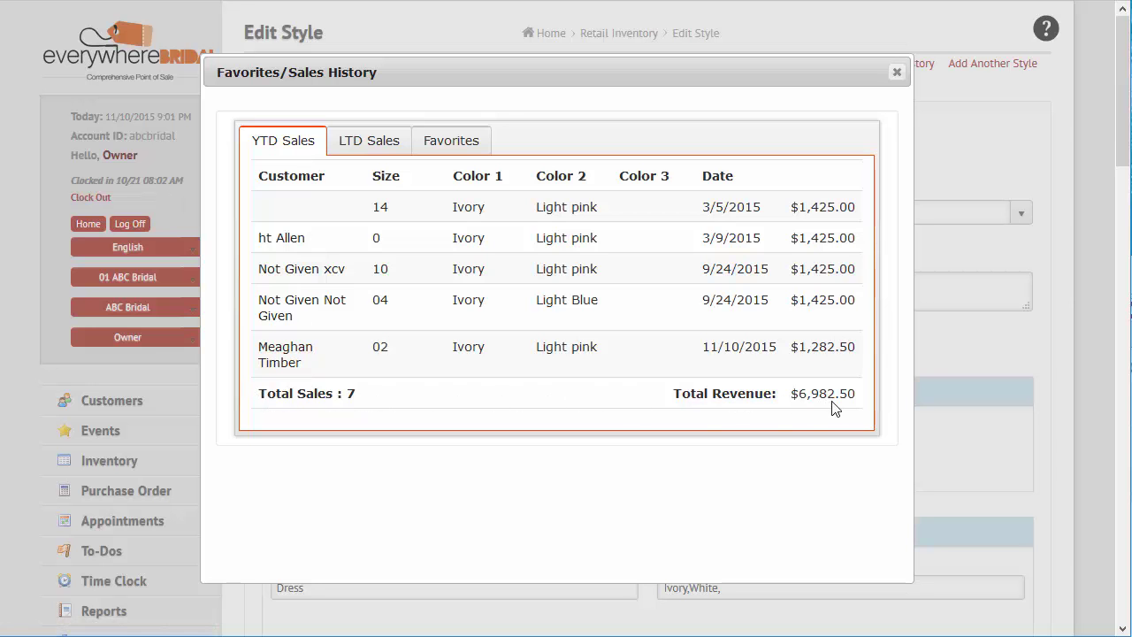
{"action": "left_click", "coordinate": [369, 147]}
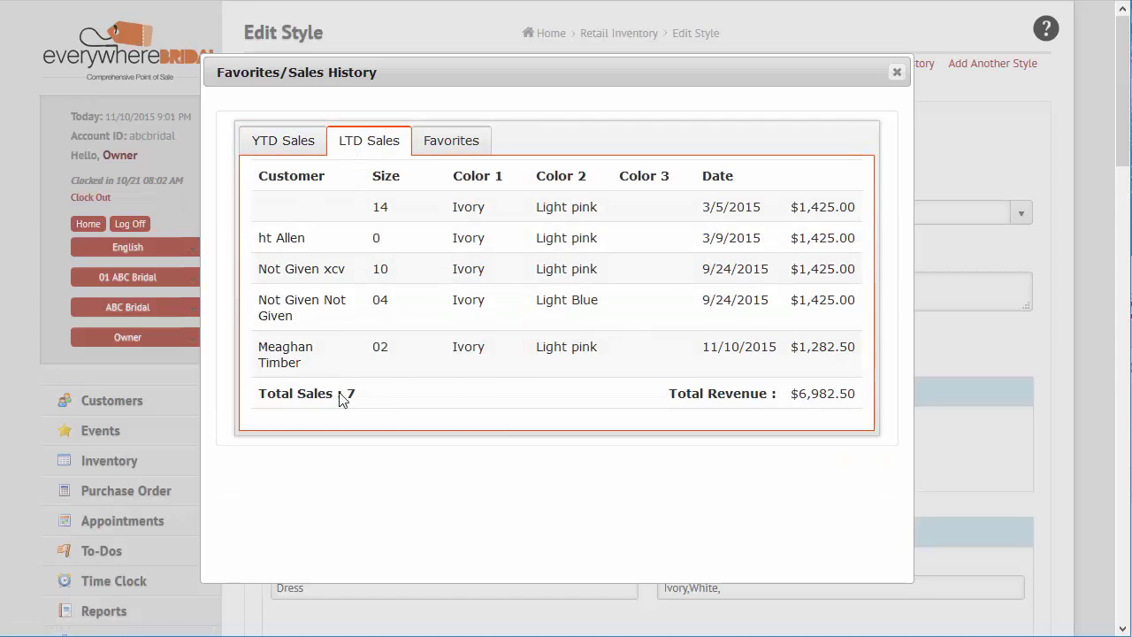
{"action": "left_click", "coordinate": [459, 147]}
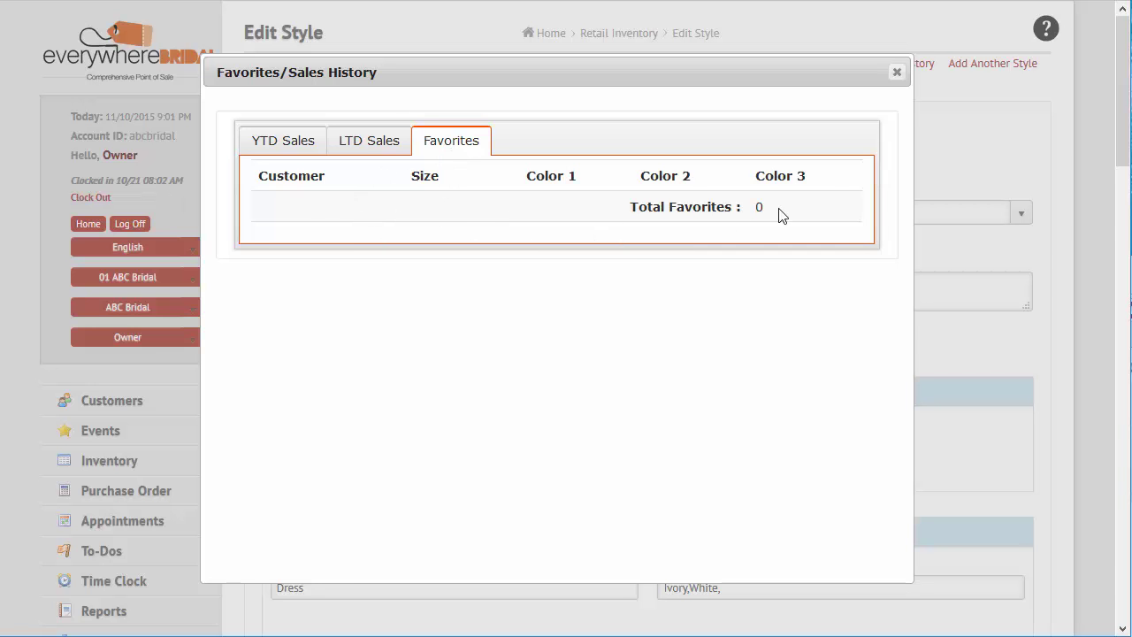
{"action": "left_click", "coordinate": [897, 80]}
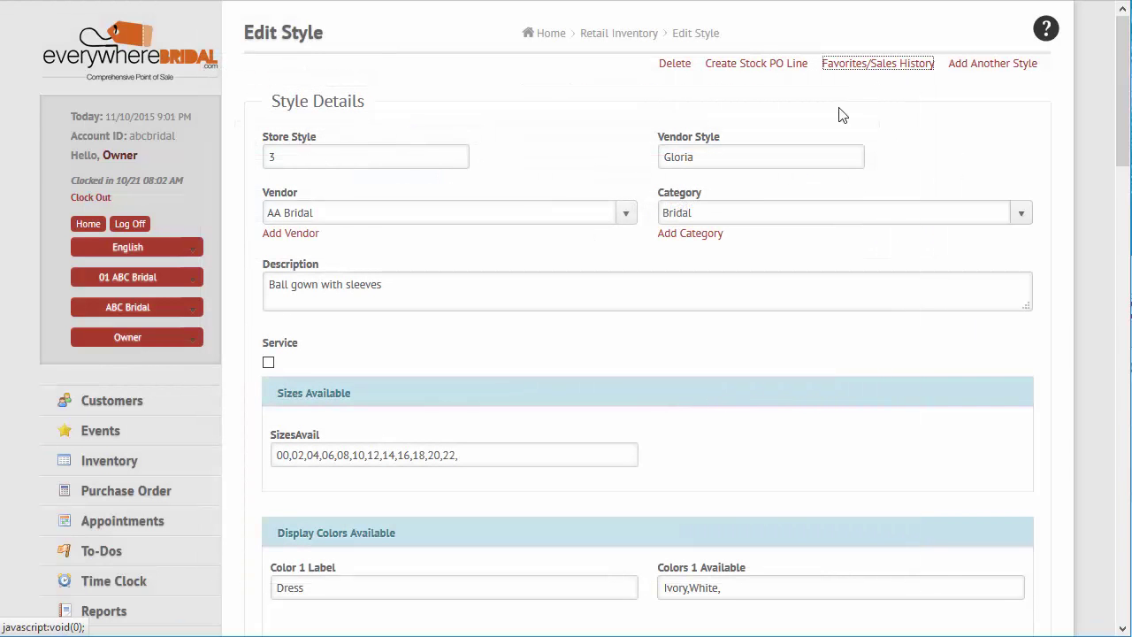
Step: Search the events by last name and open the matching wedding dated 2/20/2016
{"action": "left_click", "coordinate": [155, 59]}
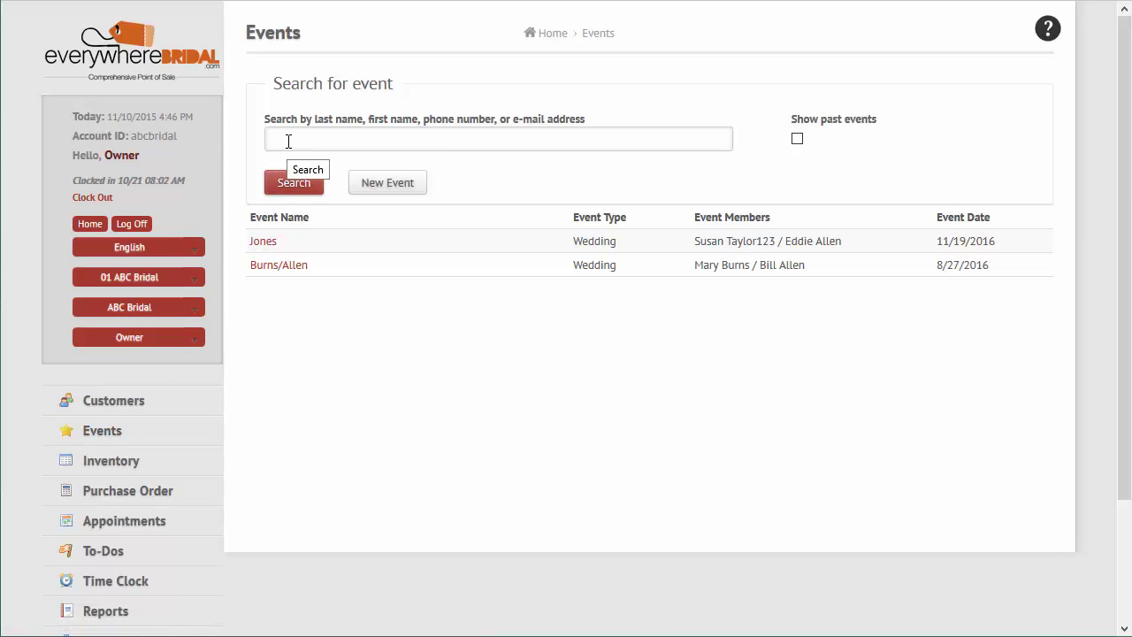
{"action": "left_click", "coordinate": [289, 142]}
{"action": "type", "text": "Person"}
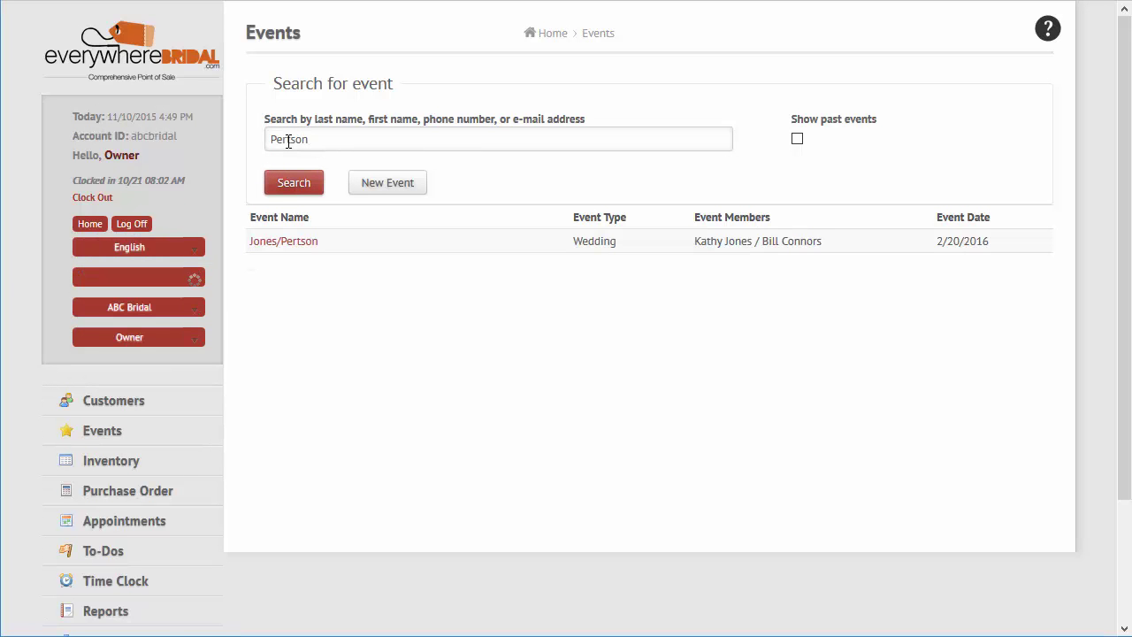
{"action": "left_click", "coordinate": [270, 245]}
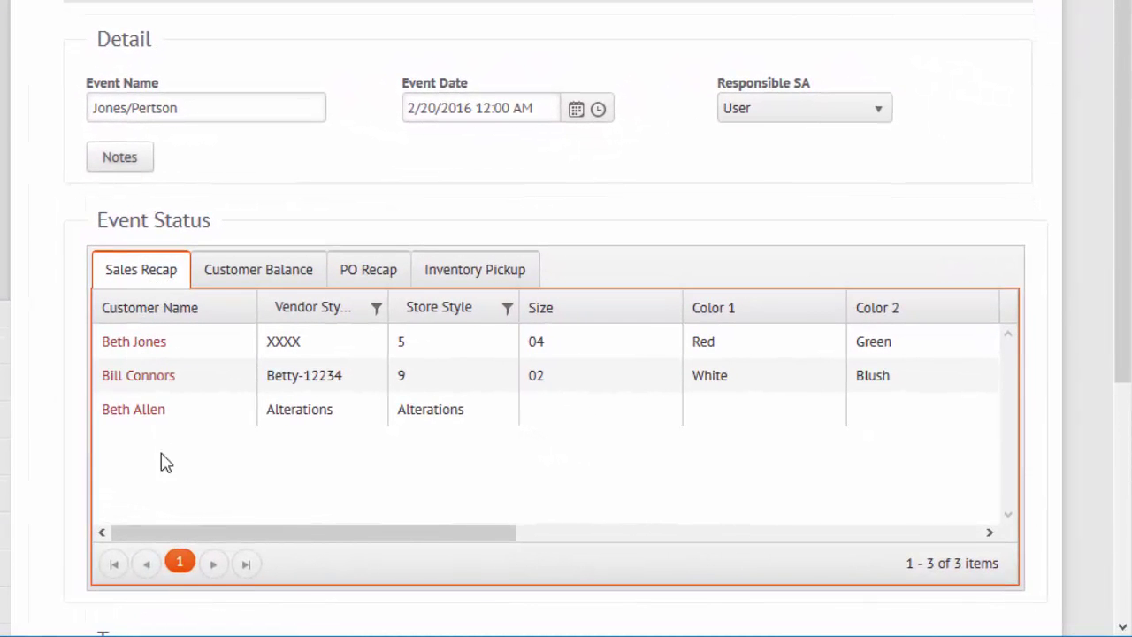
Step: Review the wedding's customer balances, PO recap and inventory pickup in the event status
{"action": "left_click", "coordinate": [232, 279]}
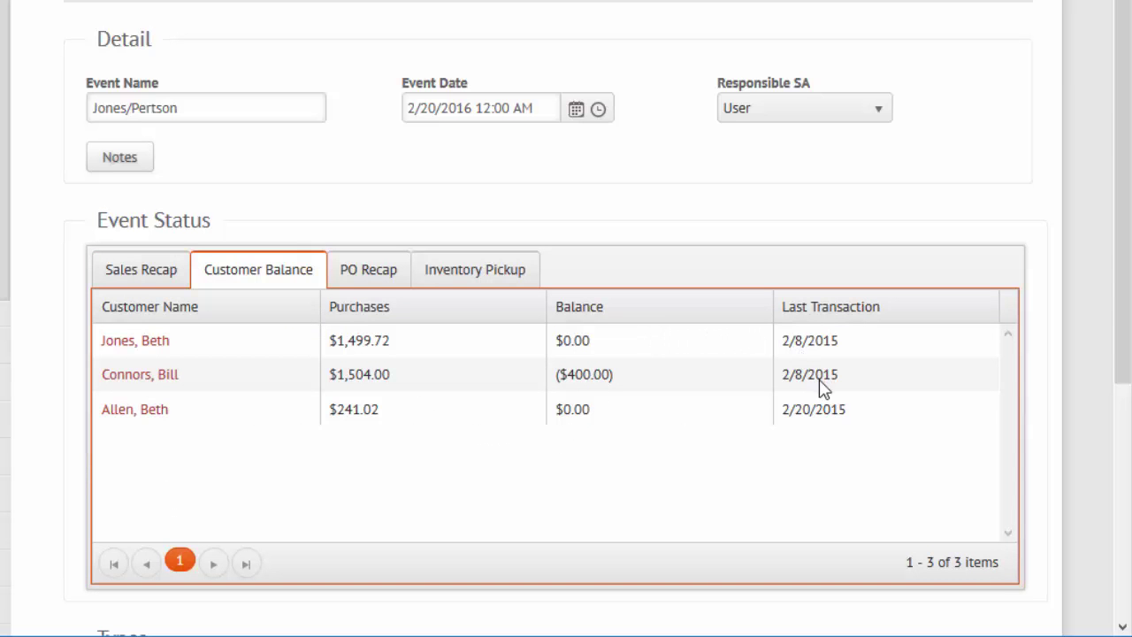
{"action": "left_click", "coordinate": [366, 276]}
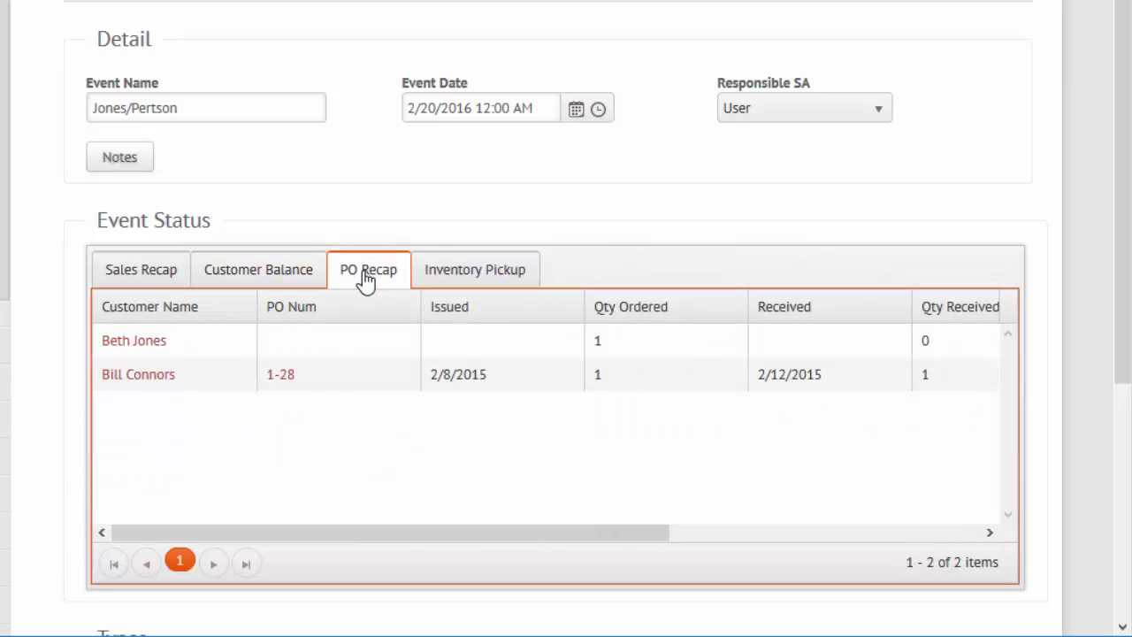
{"action": "left_click_drag", "start_coordinate": [392, 533], "coordinate": [354, 525]}
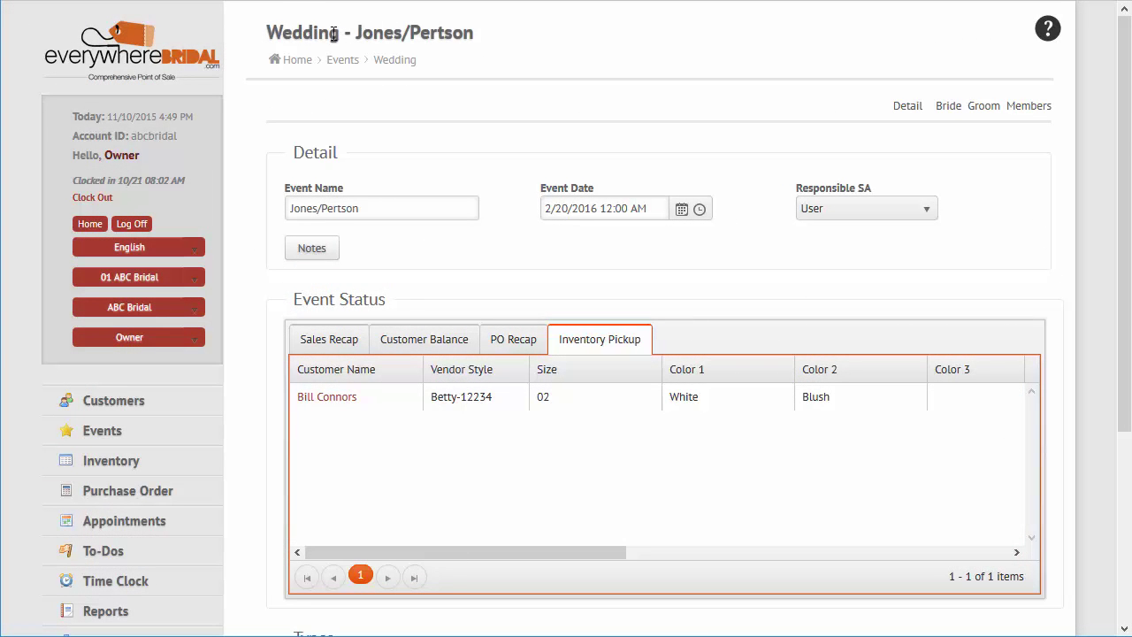
{"action": "left_click_drag", "start_coordinate": [339, 34], "coordinate": [275, 33]}
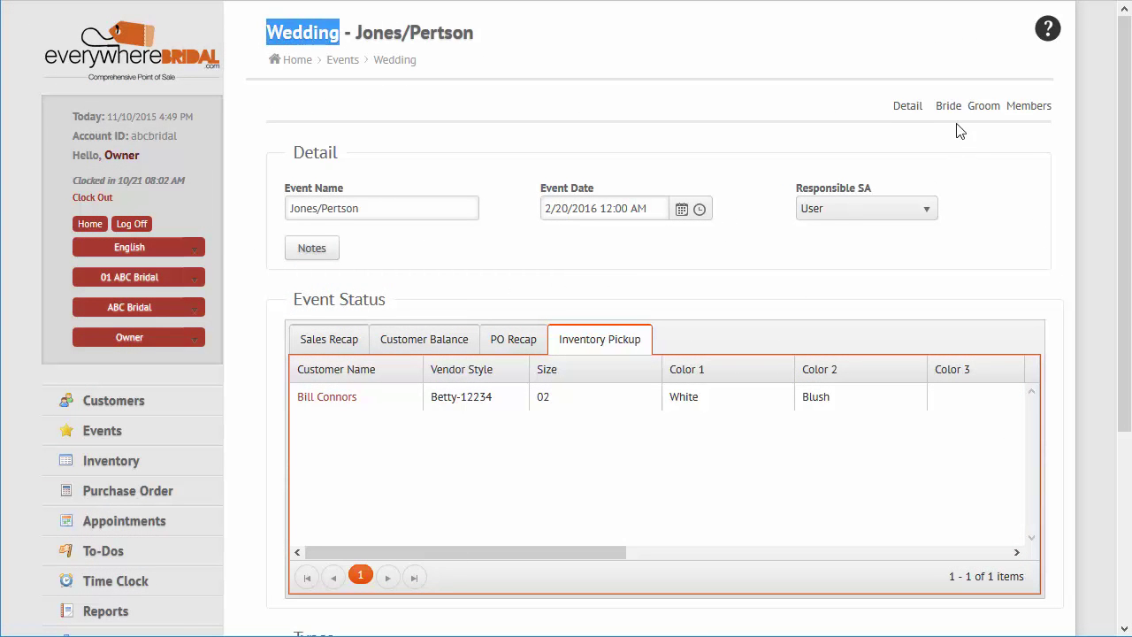
Step: View the wedding's bride and groom details and its list of members
{"action": "left_click", "coordinate": [949, 107]}
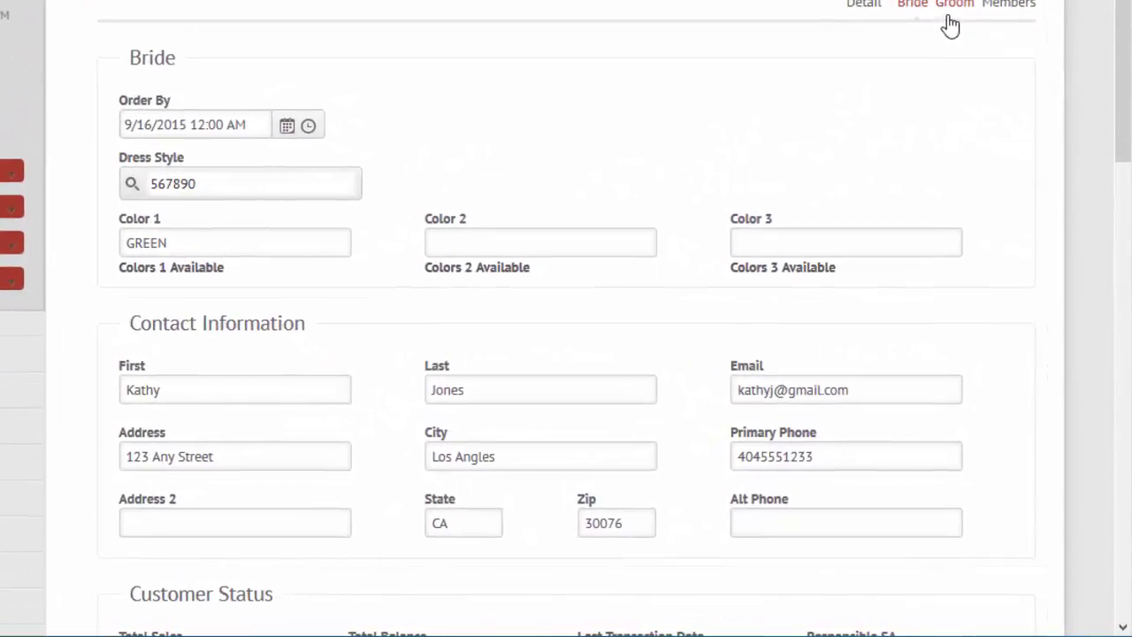
{"action": "left_click", "coordinate": [948, 16]}
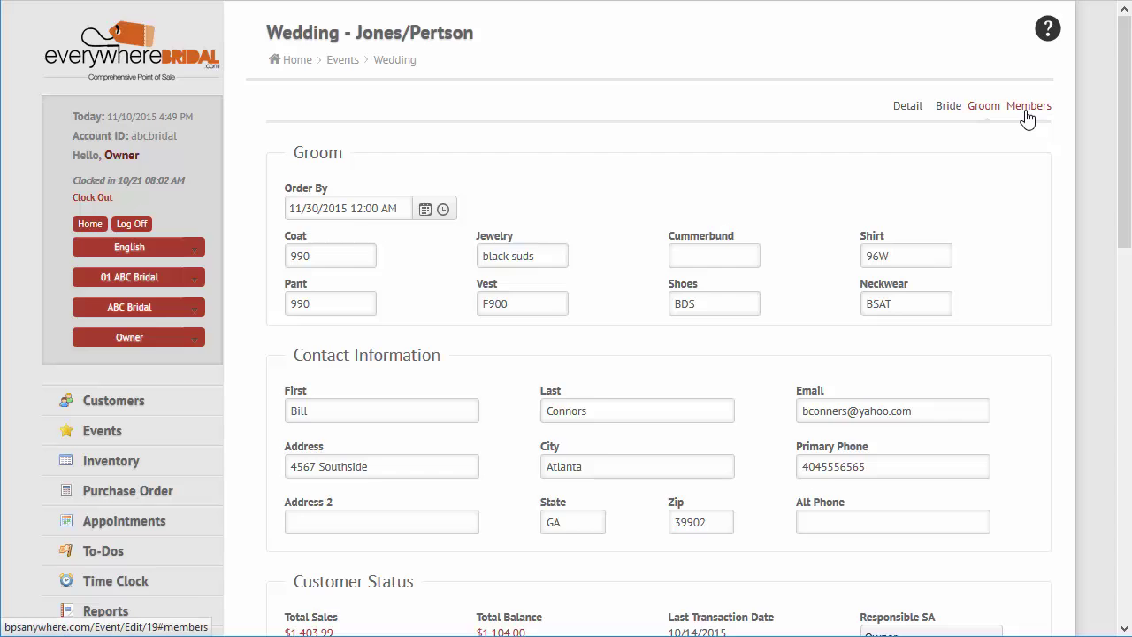
{"action": "left_click", "coordinate": [1027, 107]}
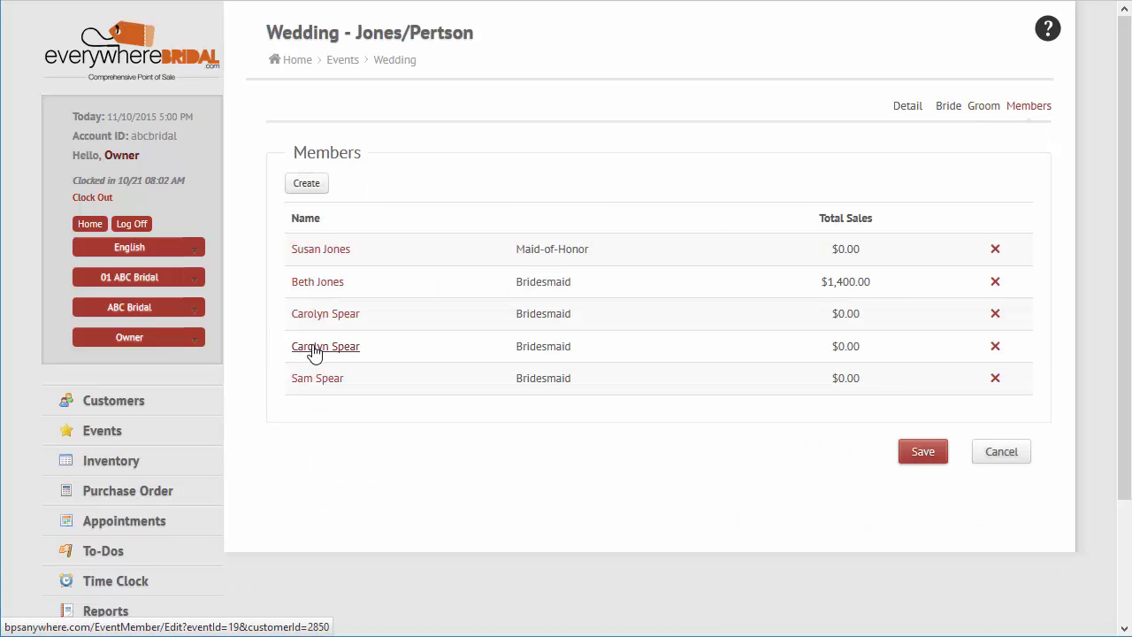
Step: Open the fourth listed member, a bridesmaid, and assign the AA Bridal dress style Gloria, searching by vendor style
{"action": "left_click", "coordinate": [316, 349]}
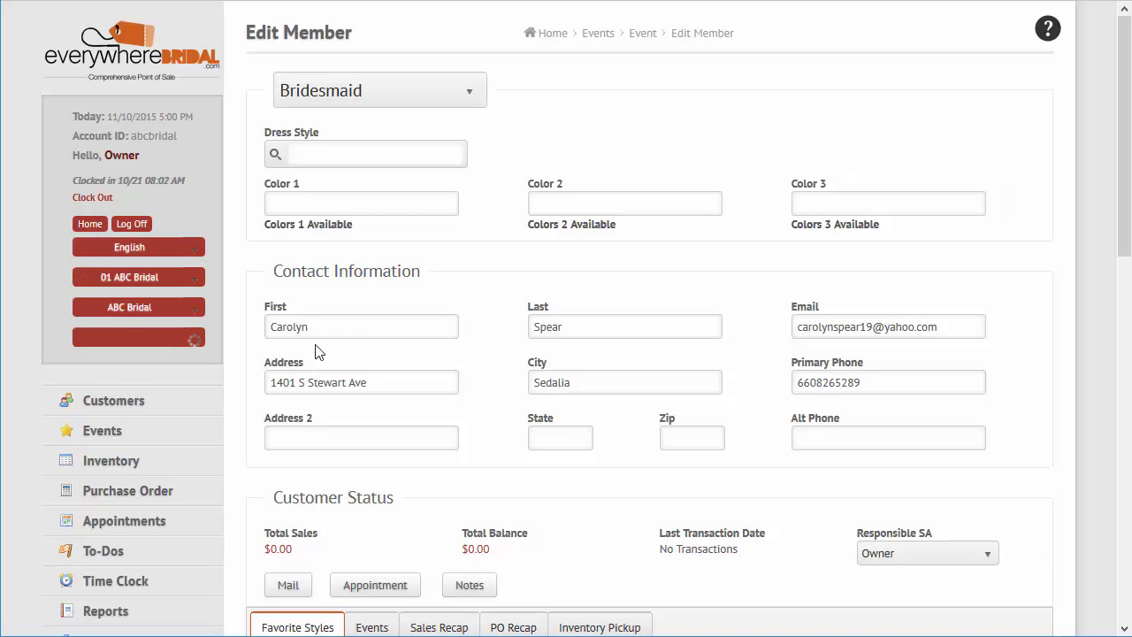
{"action": "left_click", "coordinate": [276, 155]}
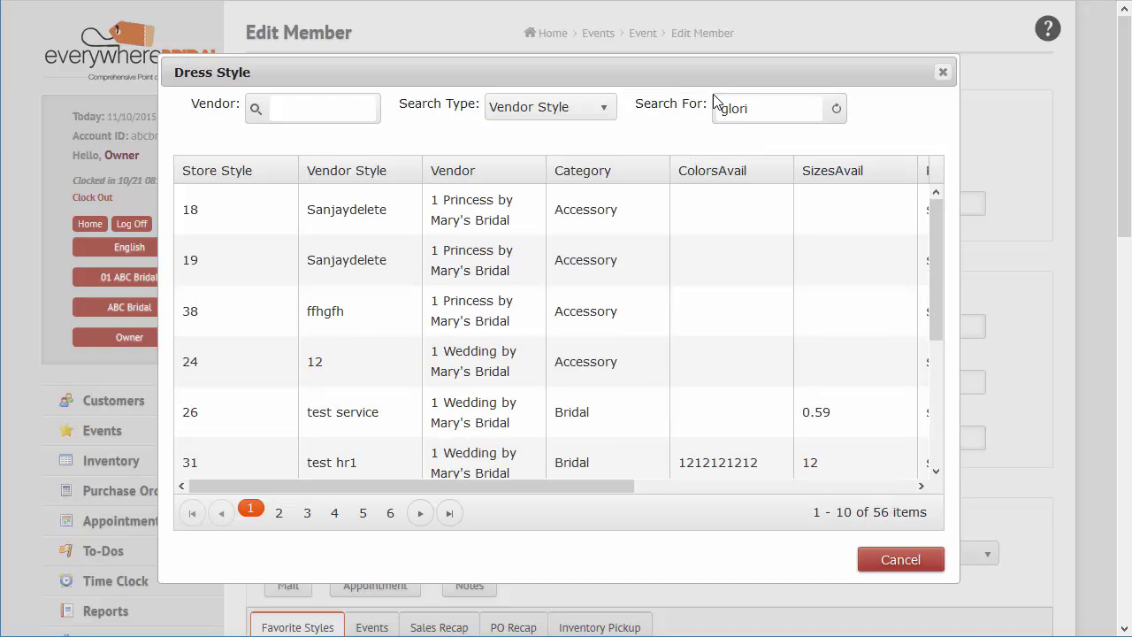
{"action": "left_click", "coordinate": [836, 109]}
{"action": "left_click", "coordinate": [399, 223]}
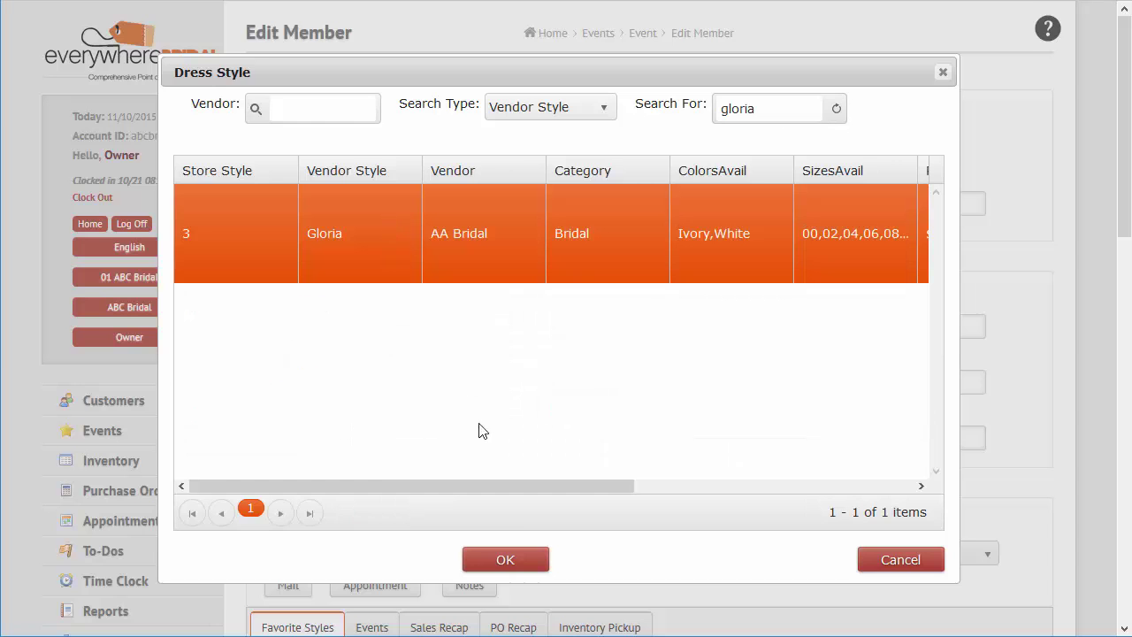
{"action": "left_click", "coordinate": [500, 559]}
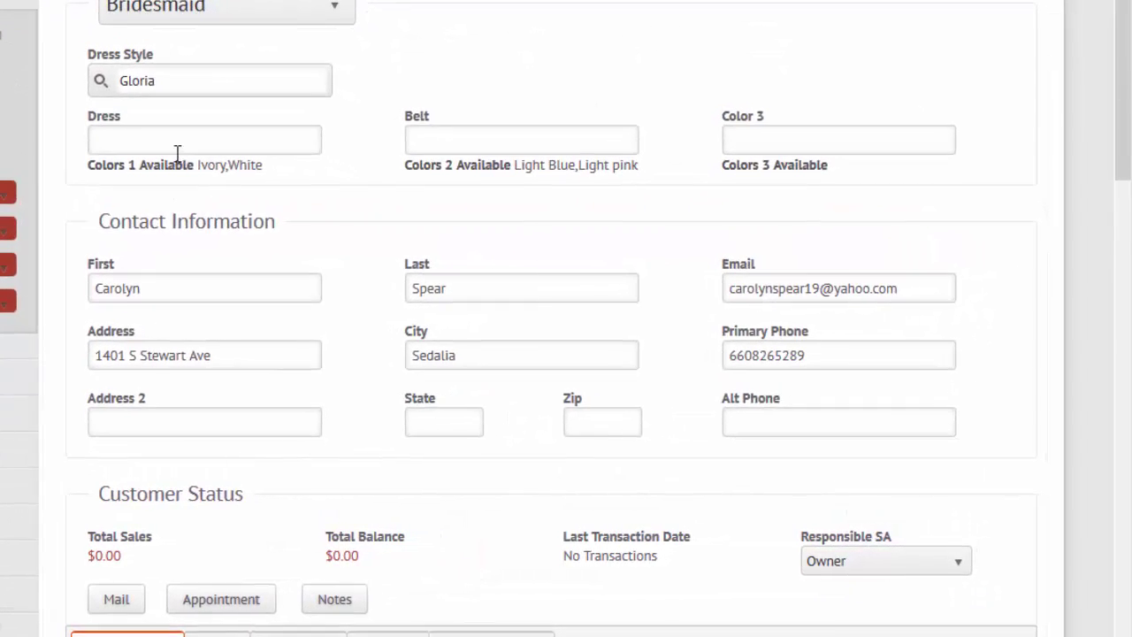
Step: Set the bridesmaid's dress color to Ivory and belt color to Light Blue
{"action": "left_click", "coordinate": [261, 171]}
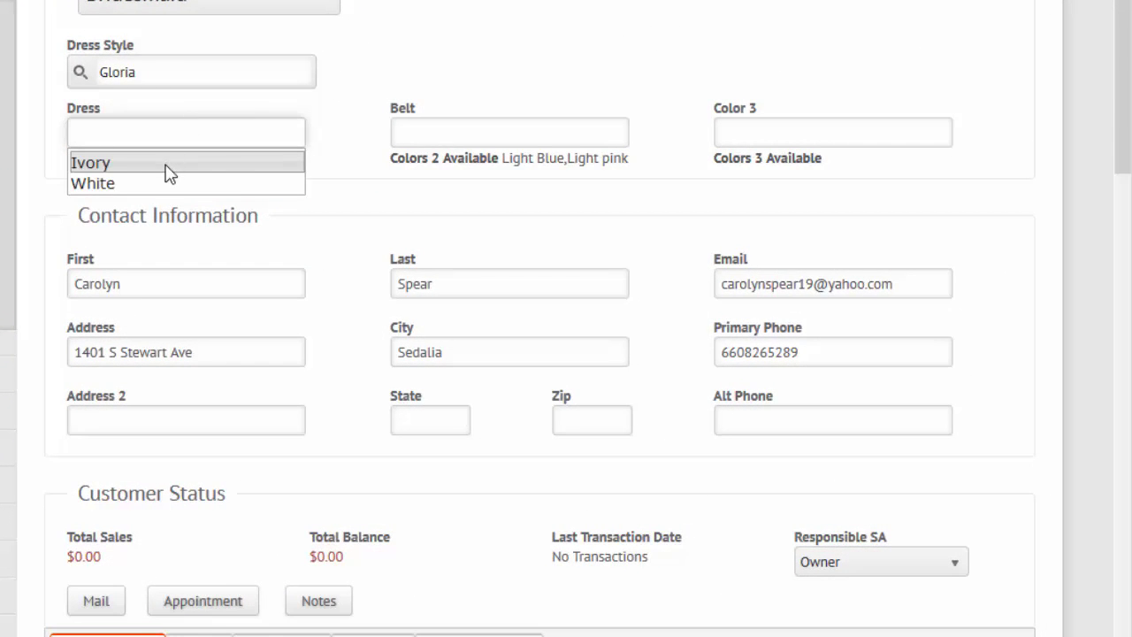
{"action": "left_click", "coordinate": [169, 168]}
{"action": "left_click", "coordinate": [478, 135]}
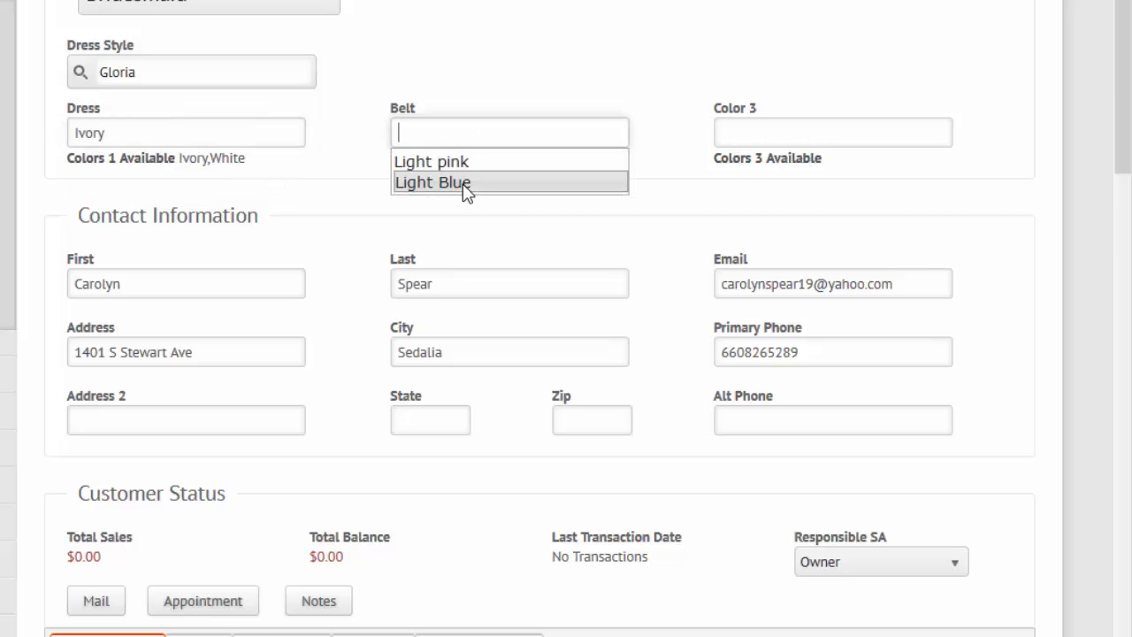
{"action": "left_click", "coordinate": [468, 184]}
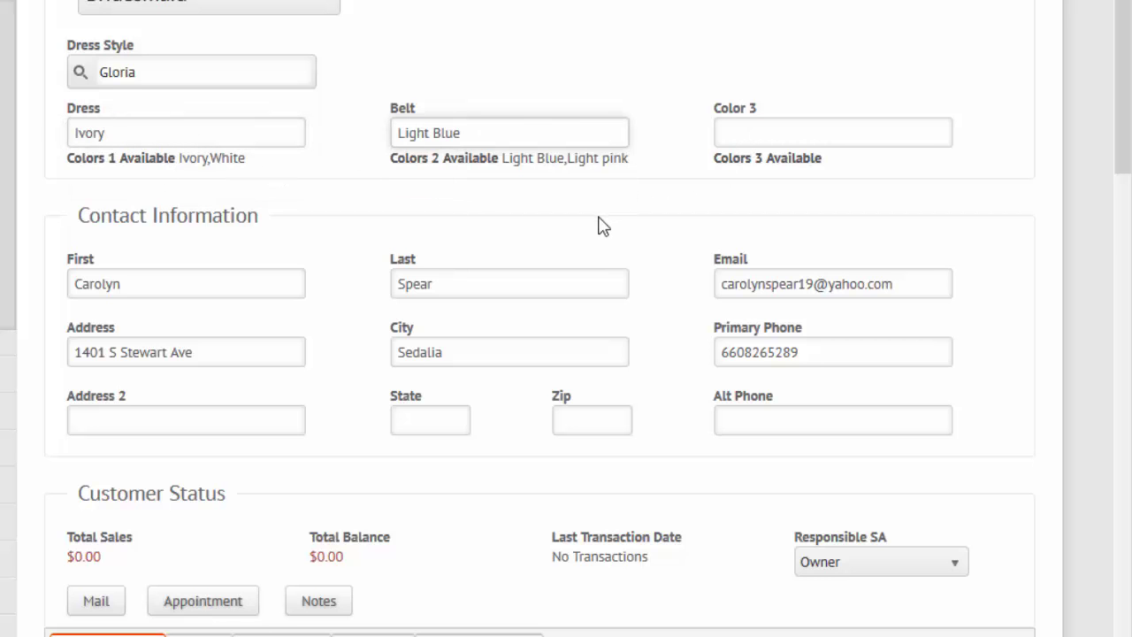
{"action": "scroll", "coordinate": [593, 243], "scroll_direction": "down", "scroll_amount": 5}
{"action": "scroll", "coordinate": [593, 251], "scroll_direction": "down", "scroll_amount": 8}
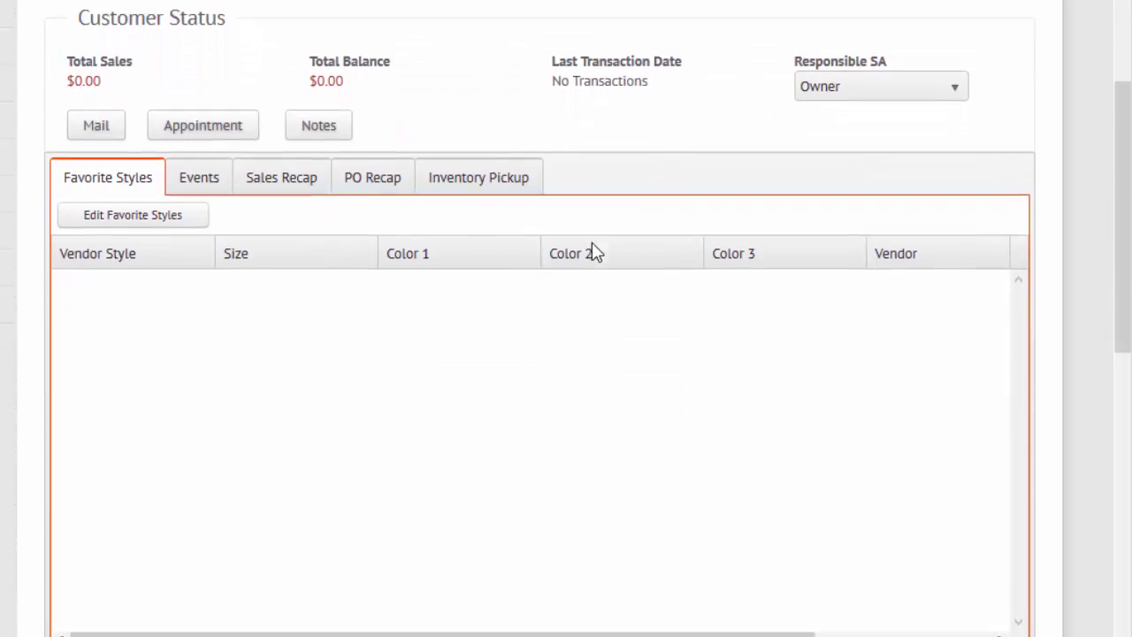
{"action": "scroll", "coordinate": [599, 254], "scroll_direction": "down", "scroll_amount": 3}
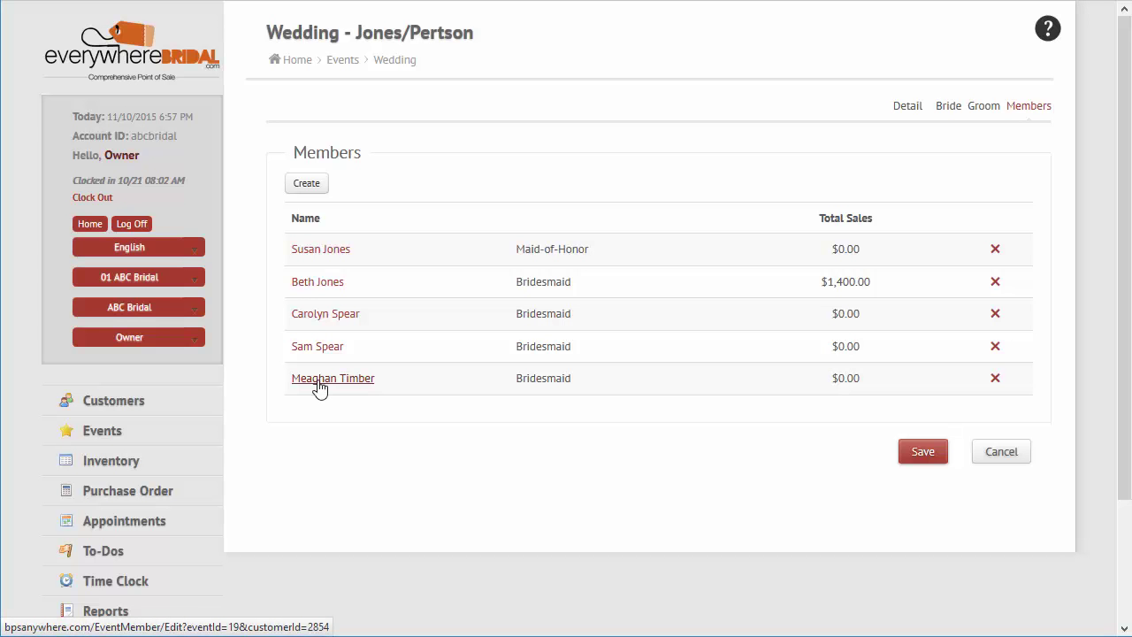
Step: Open the fifth listed member, a bridesmaid, and start a sale on her ticket for one dress in the style Gloria
{"action": "left_click", "coordinate": [319, 381]}
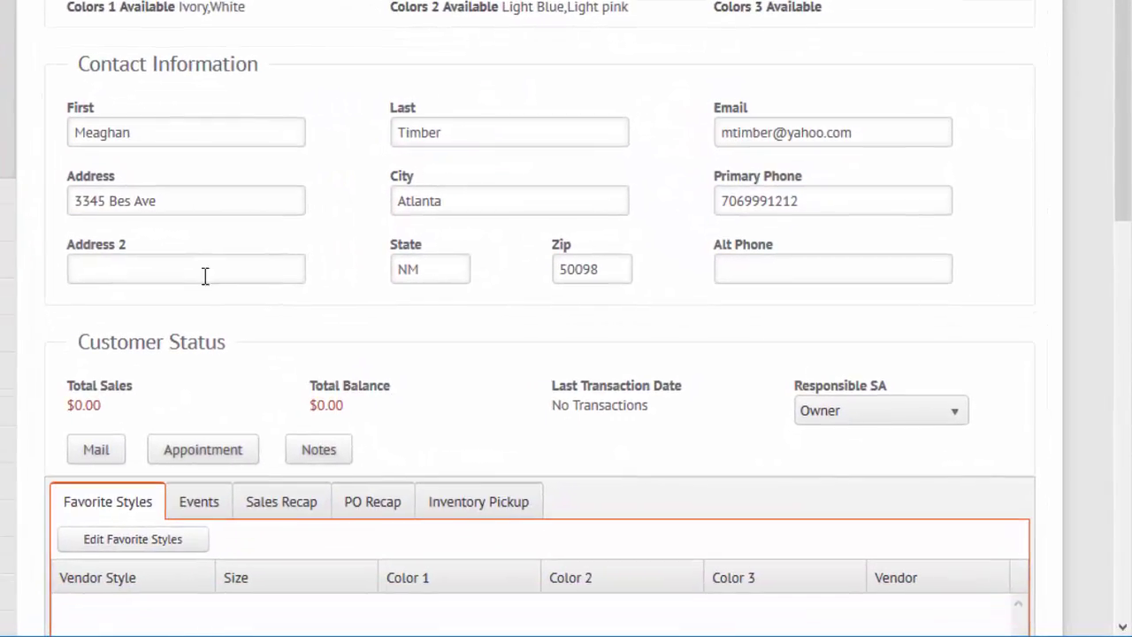
{"action": "scroll", "coordinate": [204, 281], "scroll_direction": "down", "scroll_amount": 2}
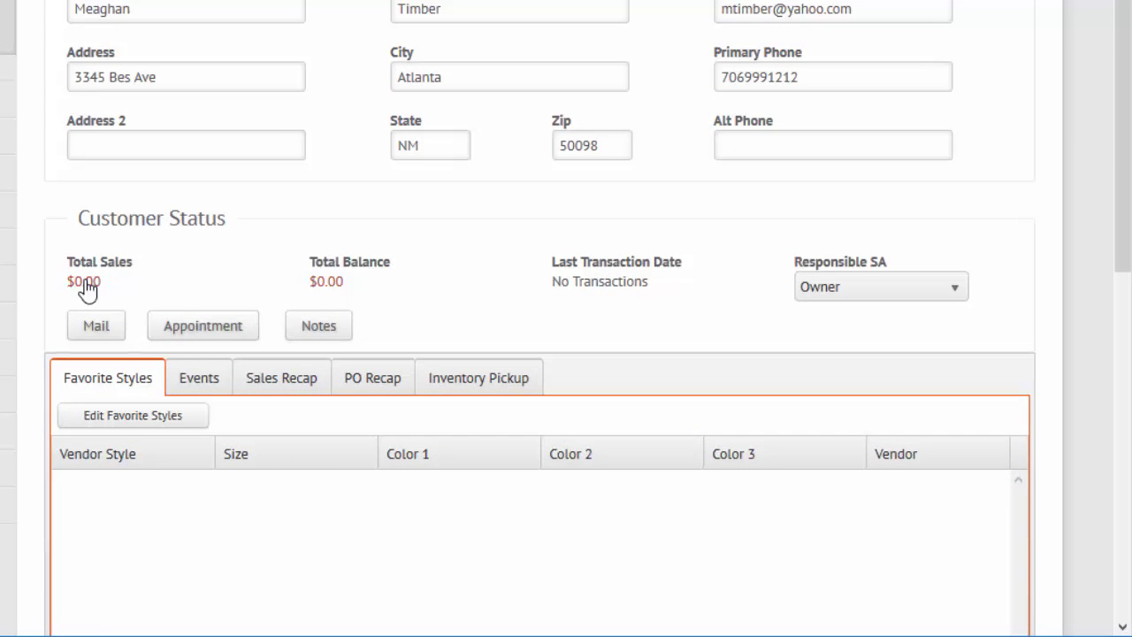
{"action": "left_click", "coordinate": [86, 284]}
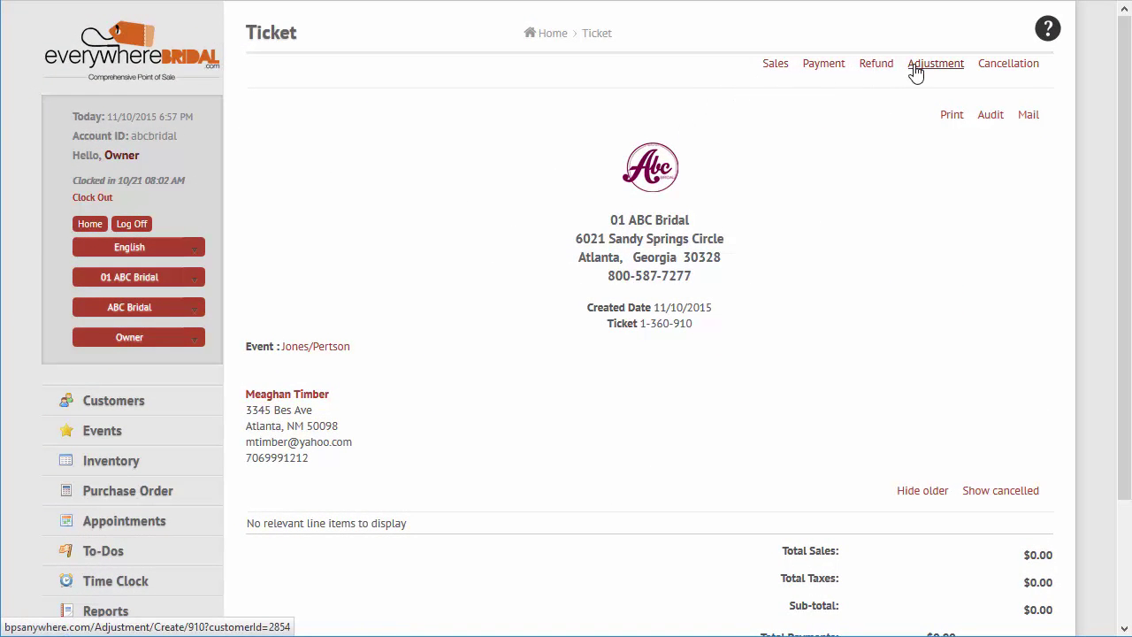
{"action": "left_click", "coordinate": [776, 76]}
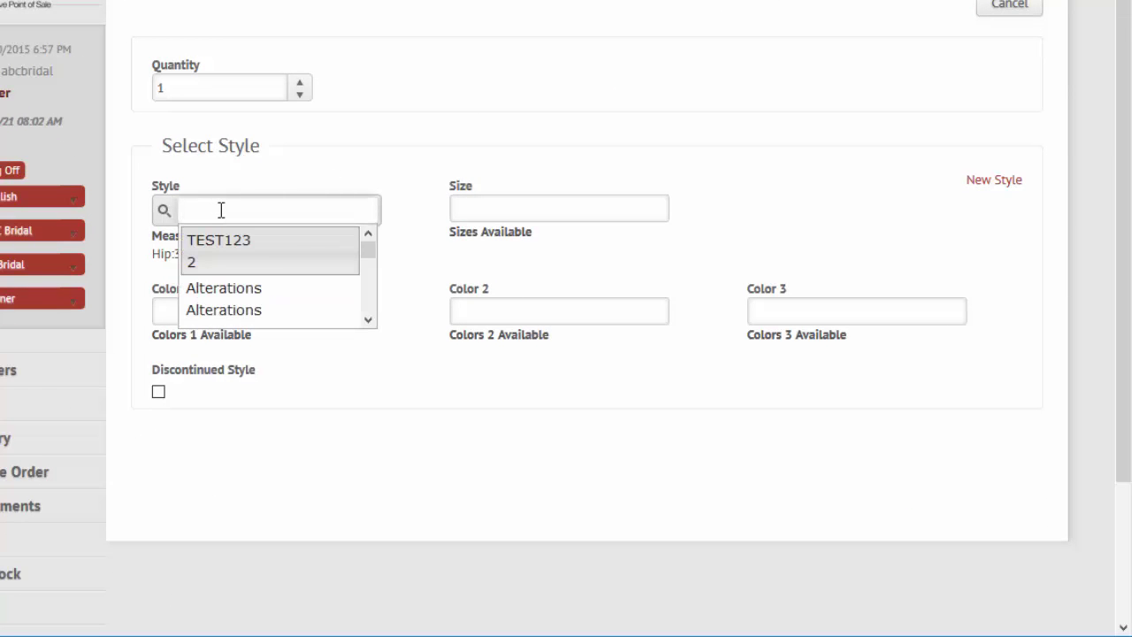
{"action": "type", "text": "gloria"}
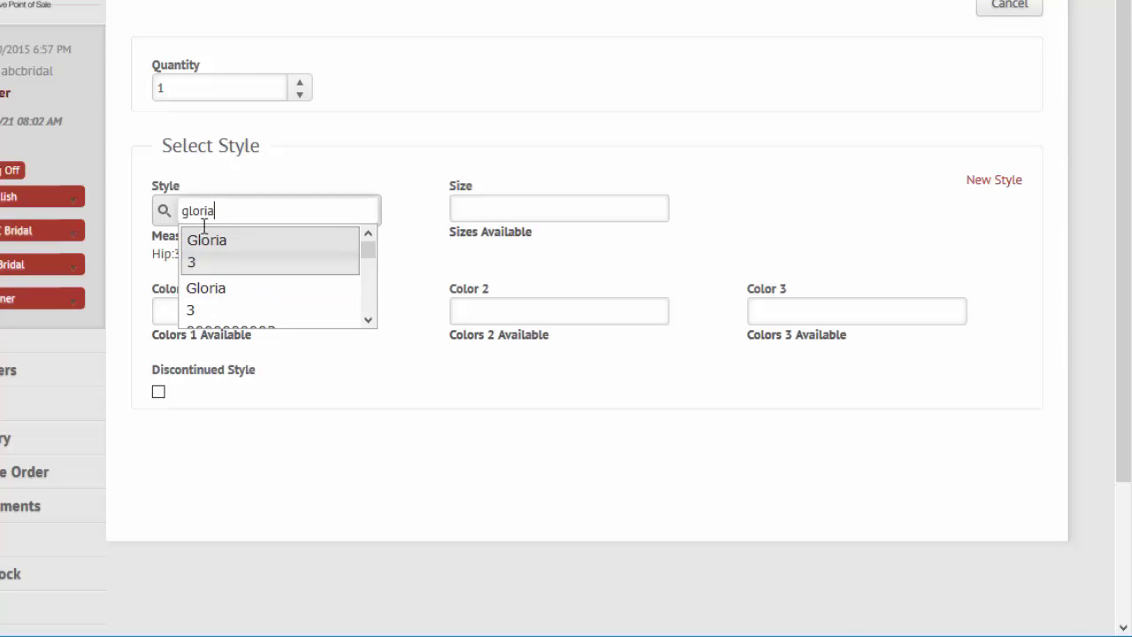
{"action": "left_click", "coordinate": [203, 240]}
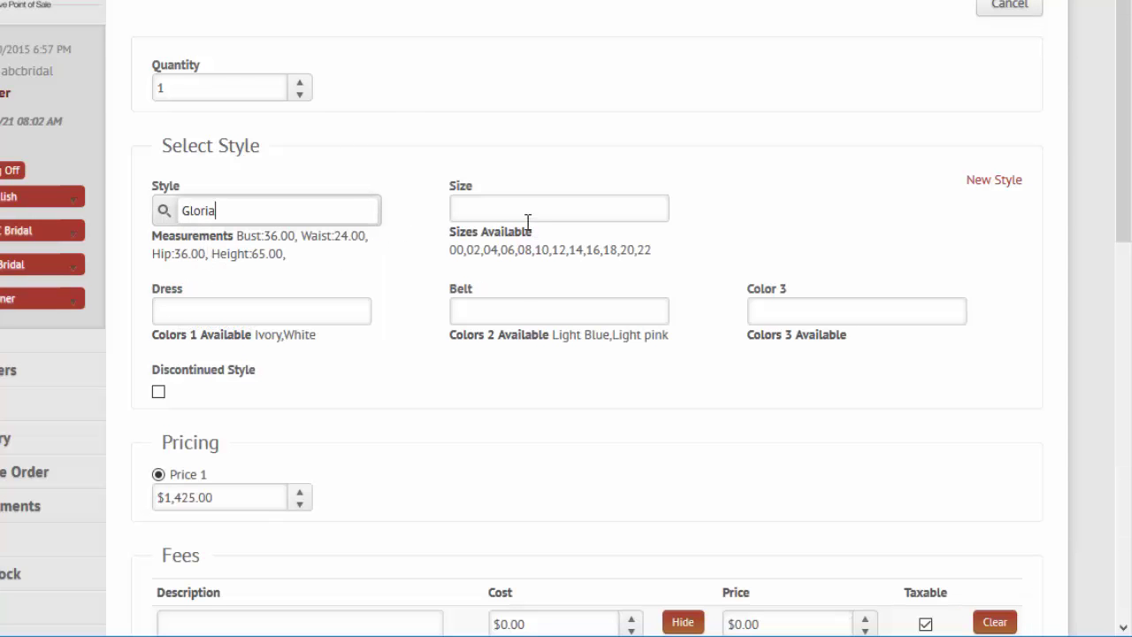
Step: Set the sale's dress size to 02, the dress color to Ivory and the belt color to Light pink
{"action": "left_click", "coordinate": [527, 211]}
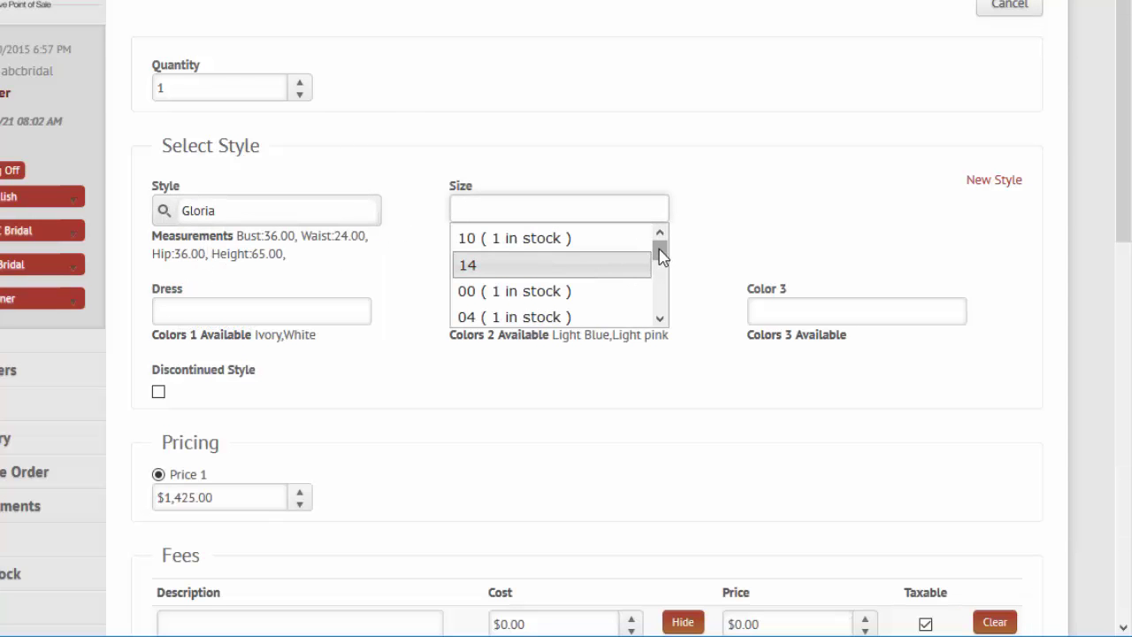
{"action": "left_click_drag", "start_coordinate": [663, 255], "coordinate": [659, 282]}
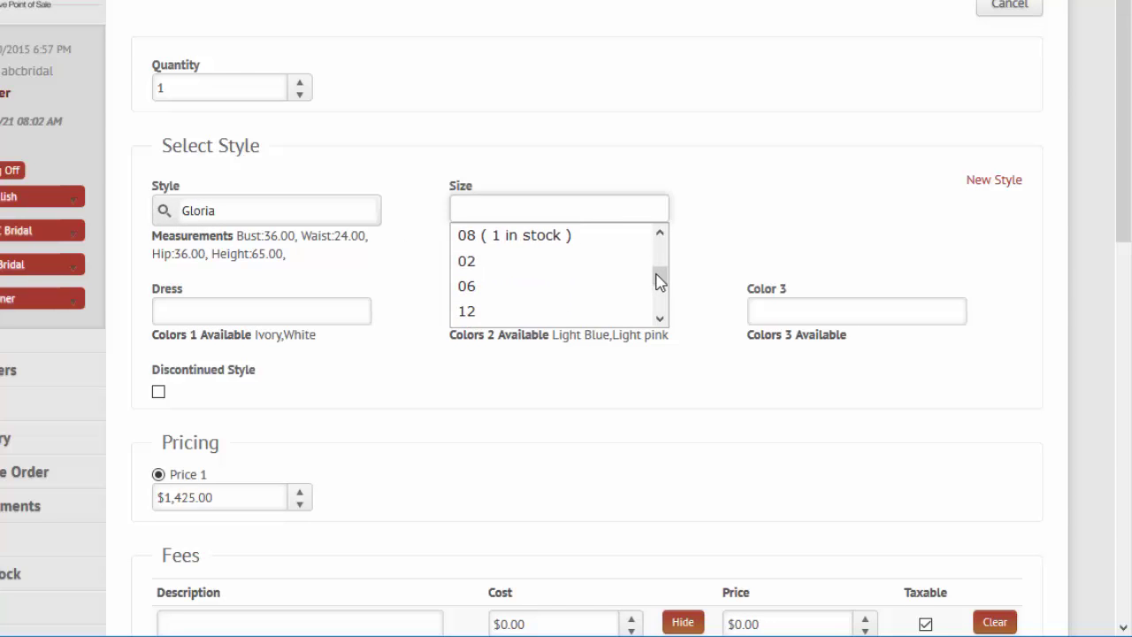
{"action": "left_click", "coordinate": [554, 263]}
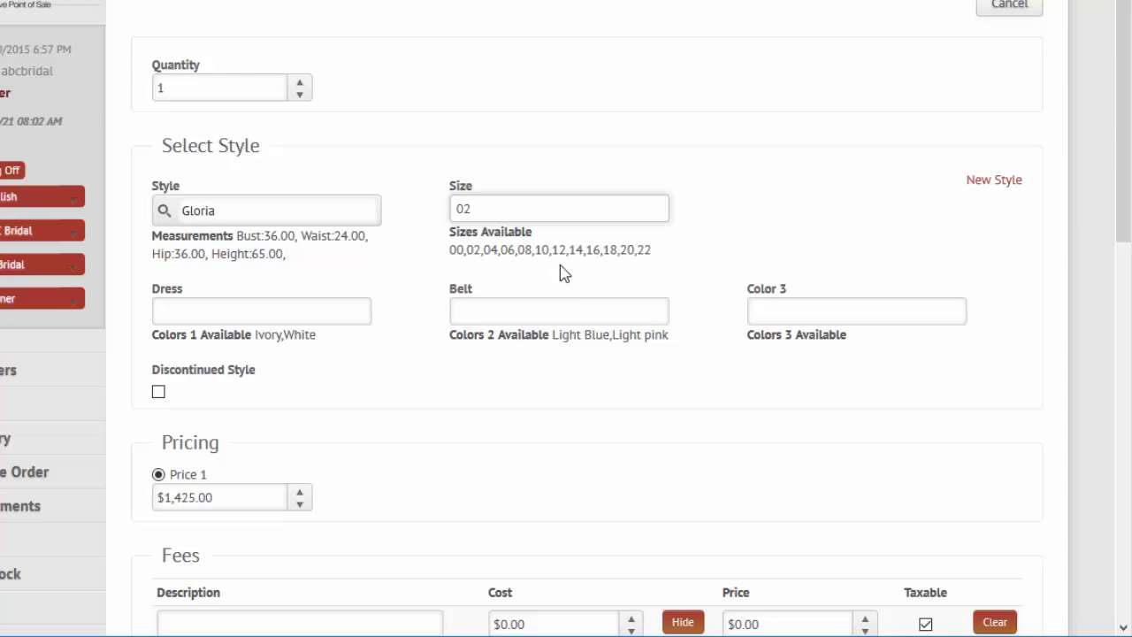
{"action": "left_click", "coordinate": [264, 316]}
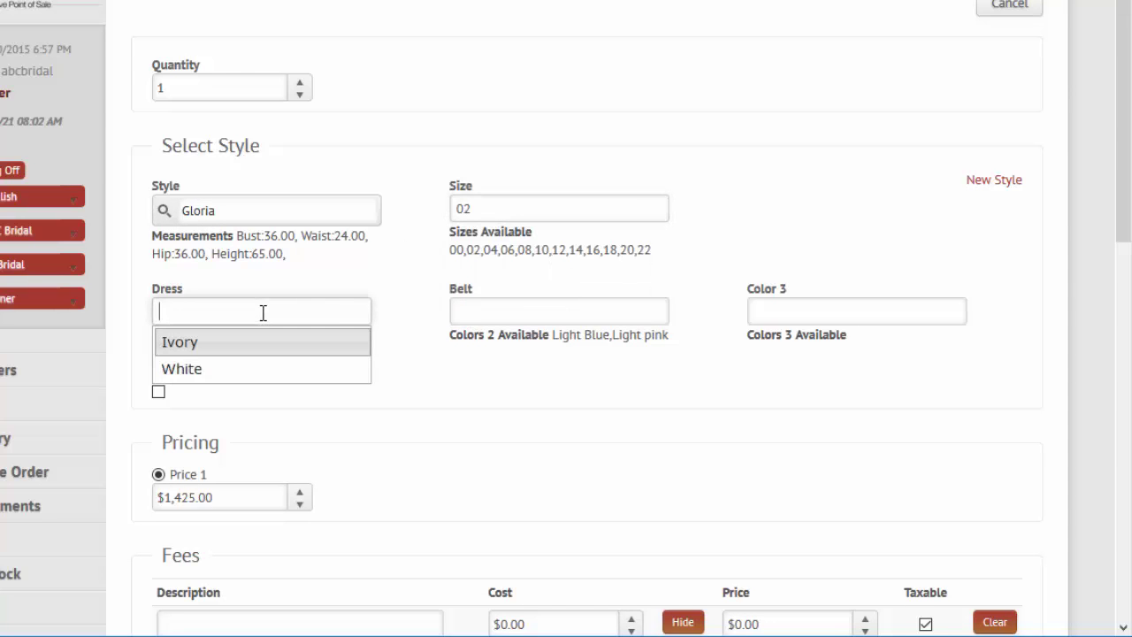
{"action": "left_click", "coordinate": [236, 356]}
{"action": "left_click", "coordinate": [512, 322]}
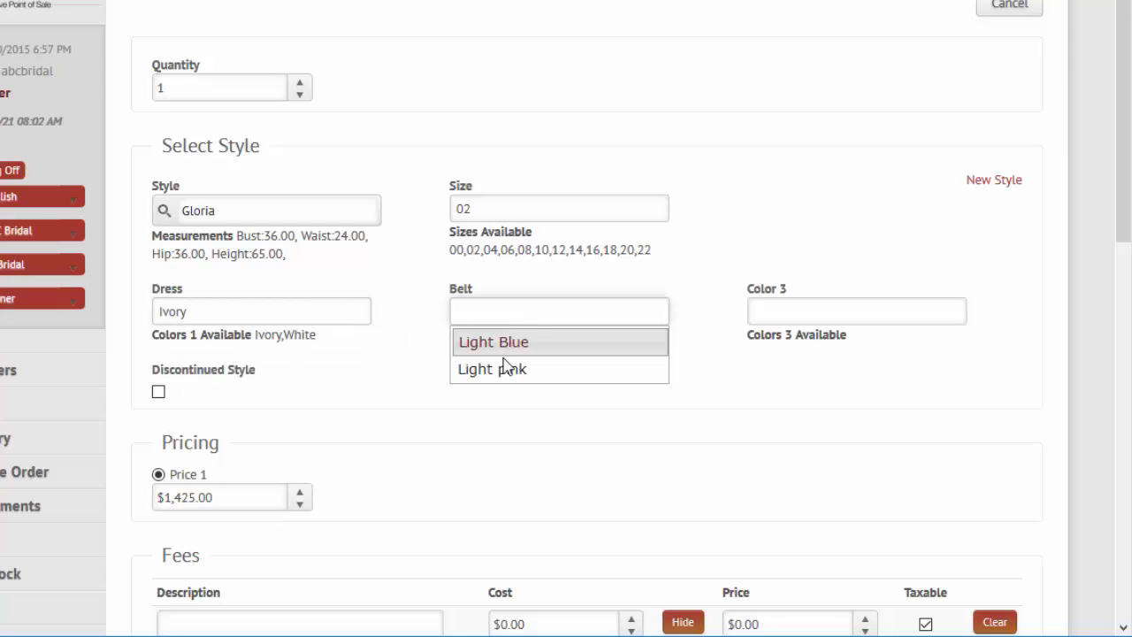
{"action": "left_click", "coordinate": [503, 367]}
Step: Add the predefined extra length fee to the dress sale
{"action": "scroll", "coordinate": [497, 375], "scroll_direction": "down", "scroll_amount": 5}
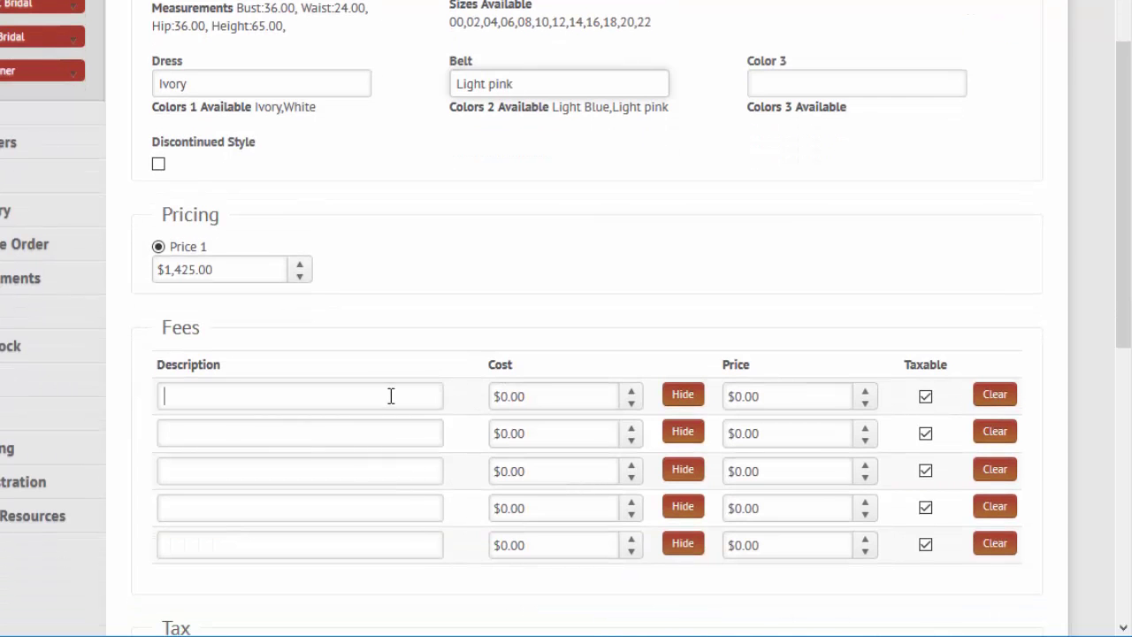
{"action": "left_click", "coordinate": [390, 396]}
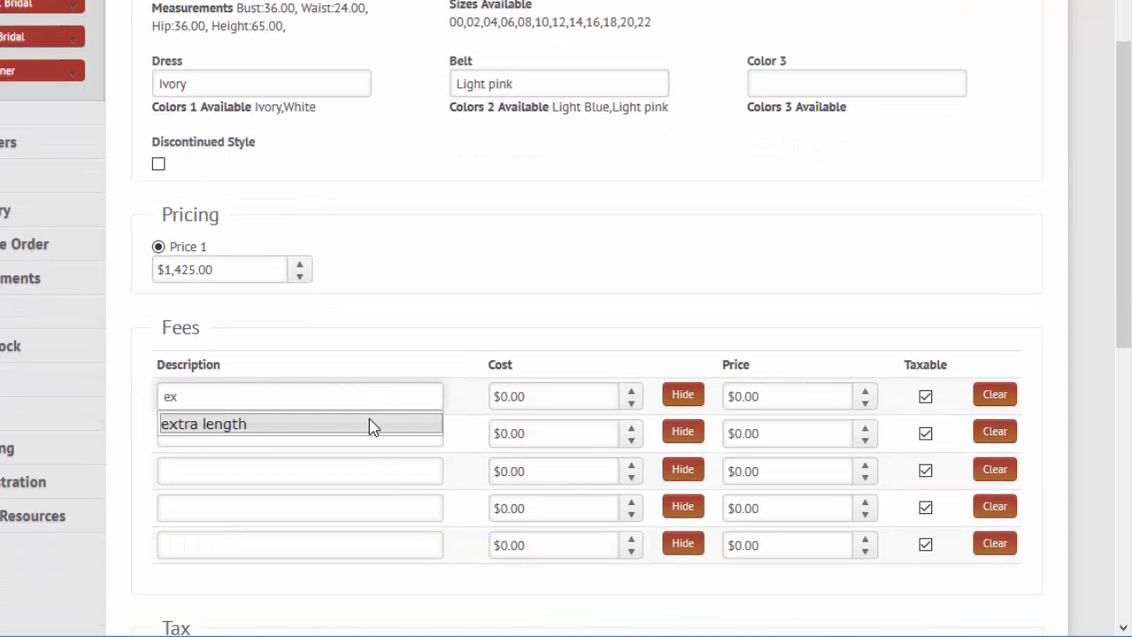
{"action": "left_click", "coordinate": [371, 427]}
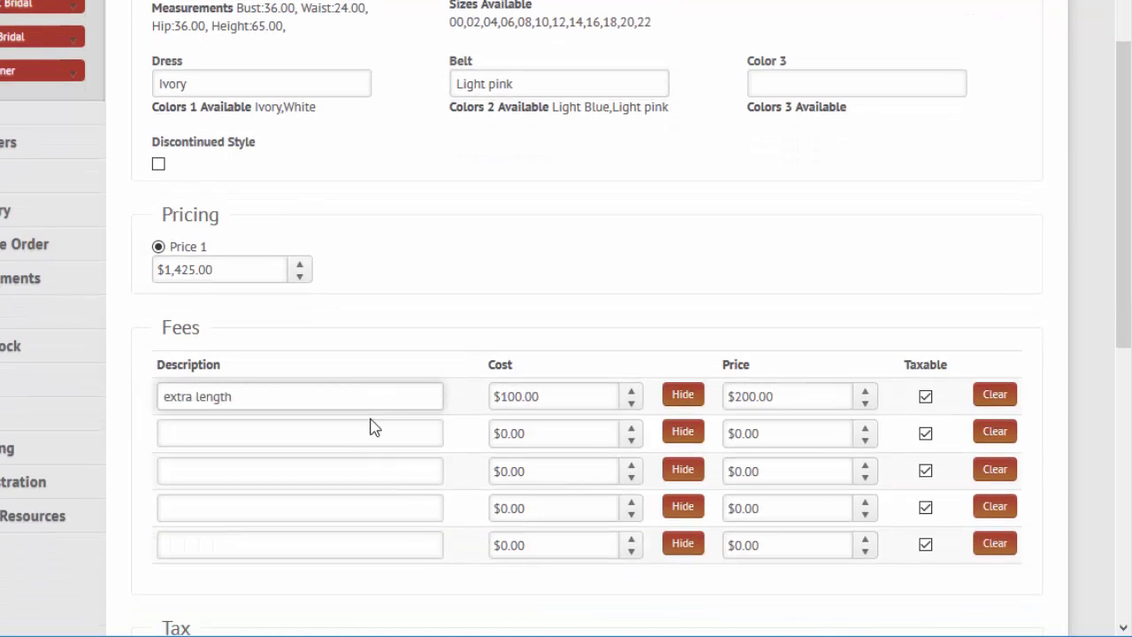
Step: Mark the sale as a Special Order, insert the bridesmaid's measurements into the special order instructions, and save the sale
{"action": "scroll", "coordinate": [371, 427], "scroll_direction": "down", "scroll_amount": 5}
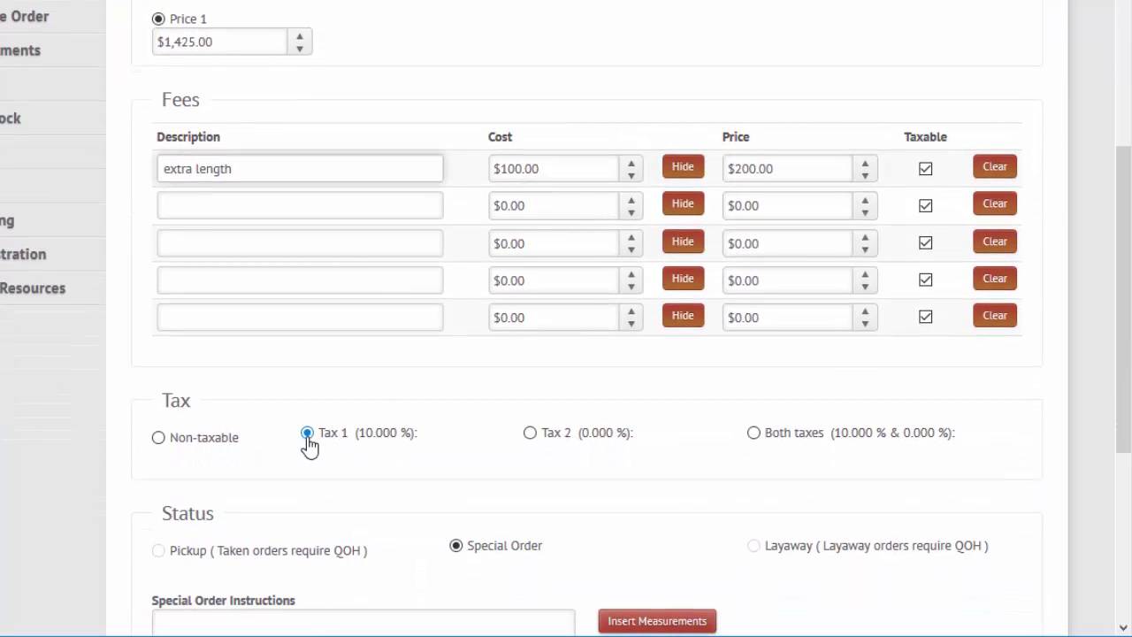
{"action": "scroll", "coordinate": [311, 447], "scroll_direction": "down", "scroll_amount": 5}
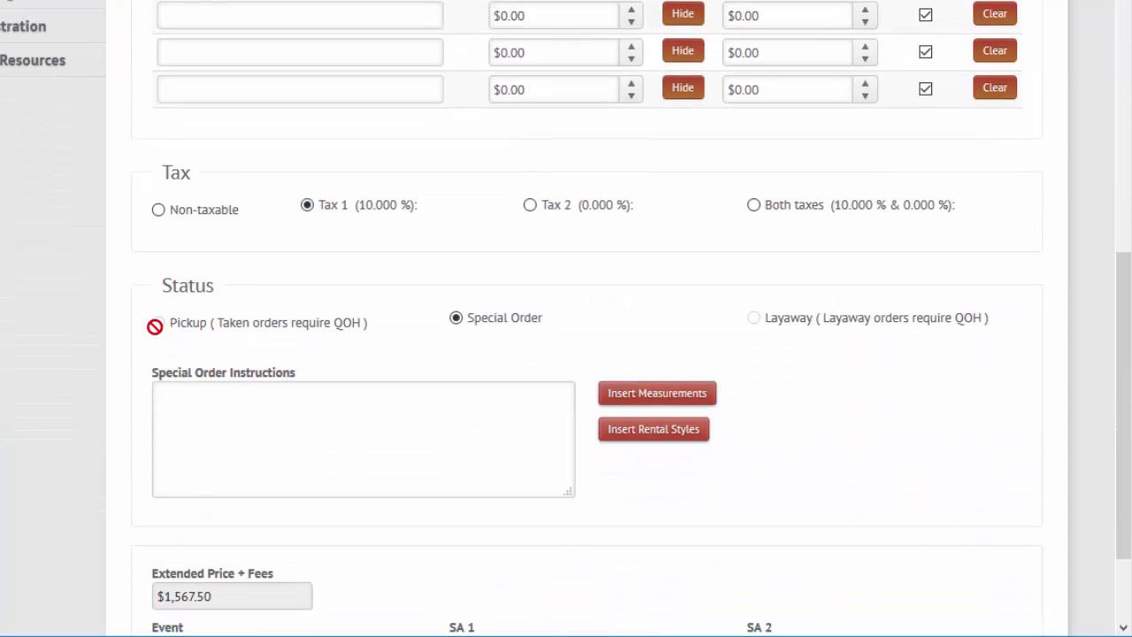
{"action": "left_click", "coordinate": [460, 320]}
{"action": "left_click", "coordinate": [496, 408]}
{"action": "left_click", "coordinate": [675, 399]}
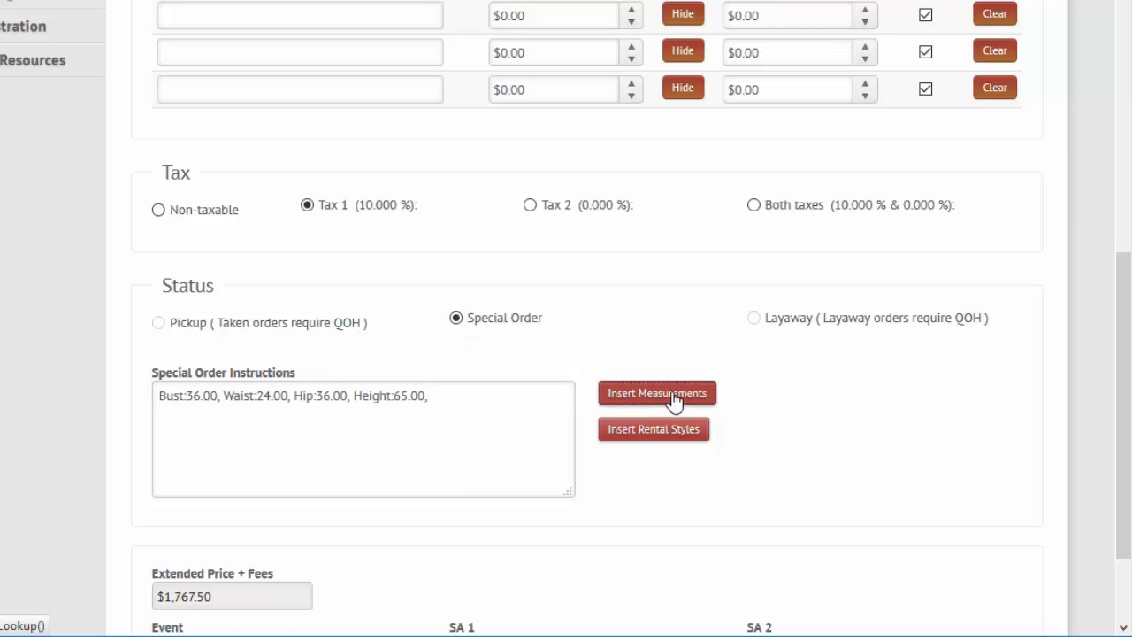
{"action": "left_click", "coordinate": [522, 411]}
{"action": "scroll", "coordinate": [520, 420], "scroll_direction": "down", "scroll_amount": 2}
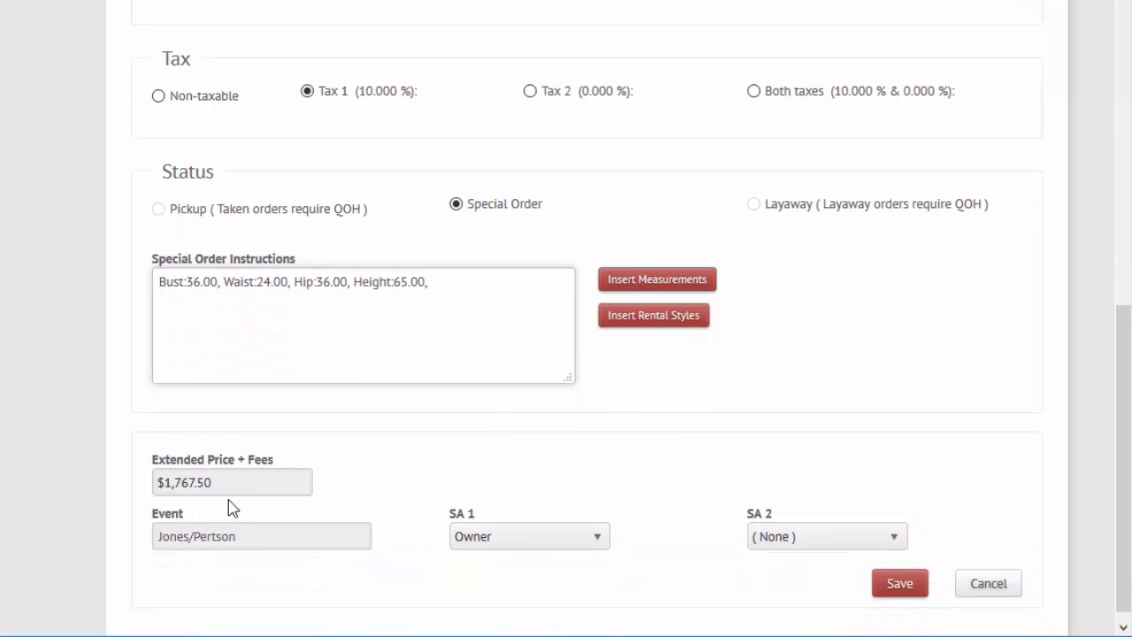
{"action": "left_click", "coordinate": [900, 586]}
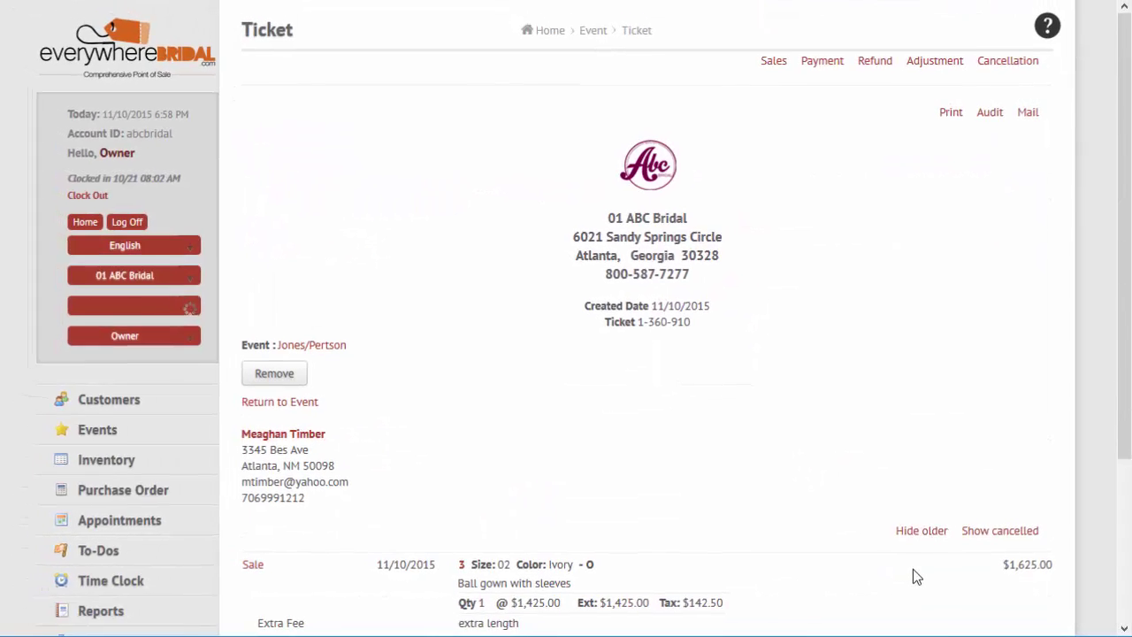
Step: Record an $800.00 payment by check on the bridesmaid's ticket with check number 4567, and save it
{"action": "scroll", "coordinate": [670, 437], "scroll_direction": "down", "scroll_amount": 3}
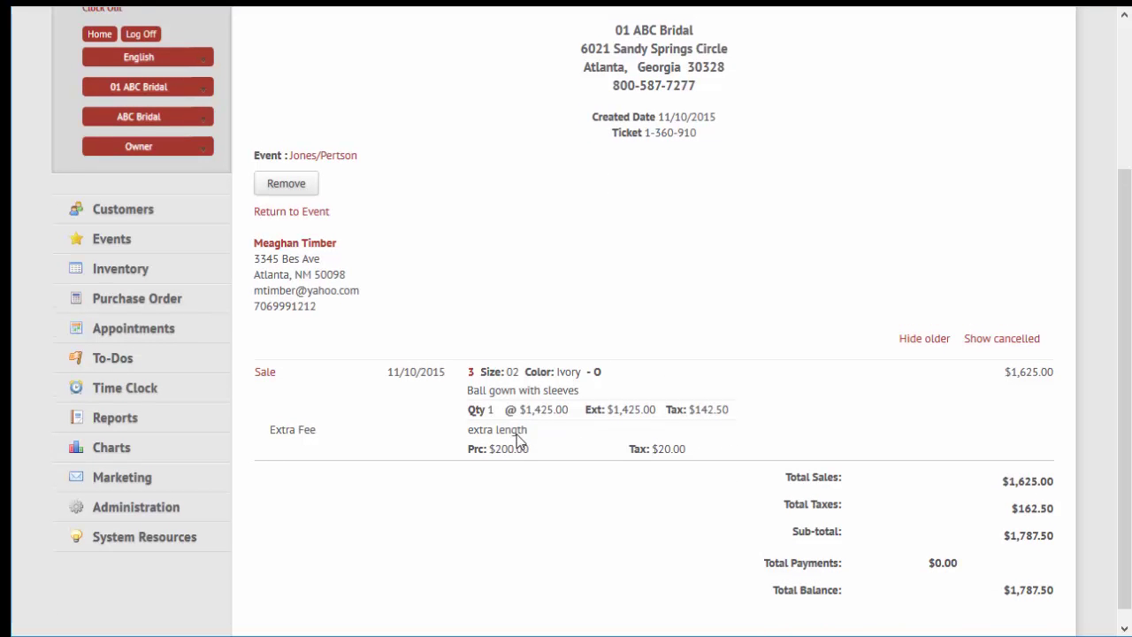
{"action": "scroll", "coordinate": [517, 440], "scroll_direction": "up", "scroll_amount": 2}
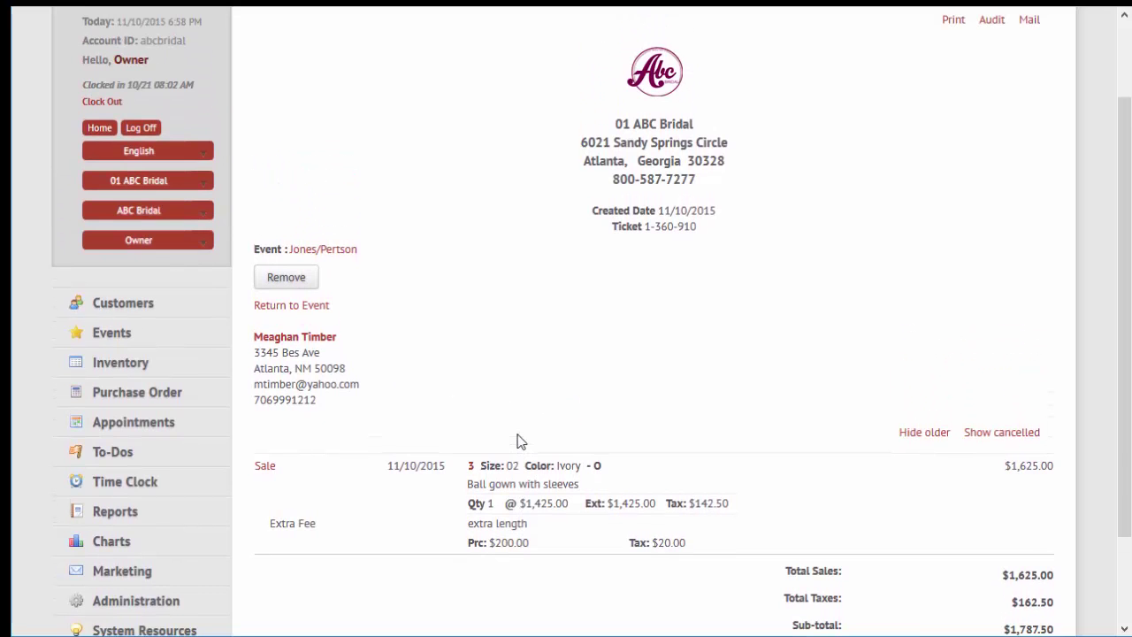
{"action": "scroll", "coordinate": [521, 441], "scroll_direction": "up", "scroll_amount": 2}
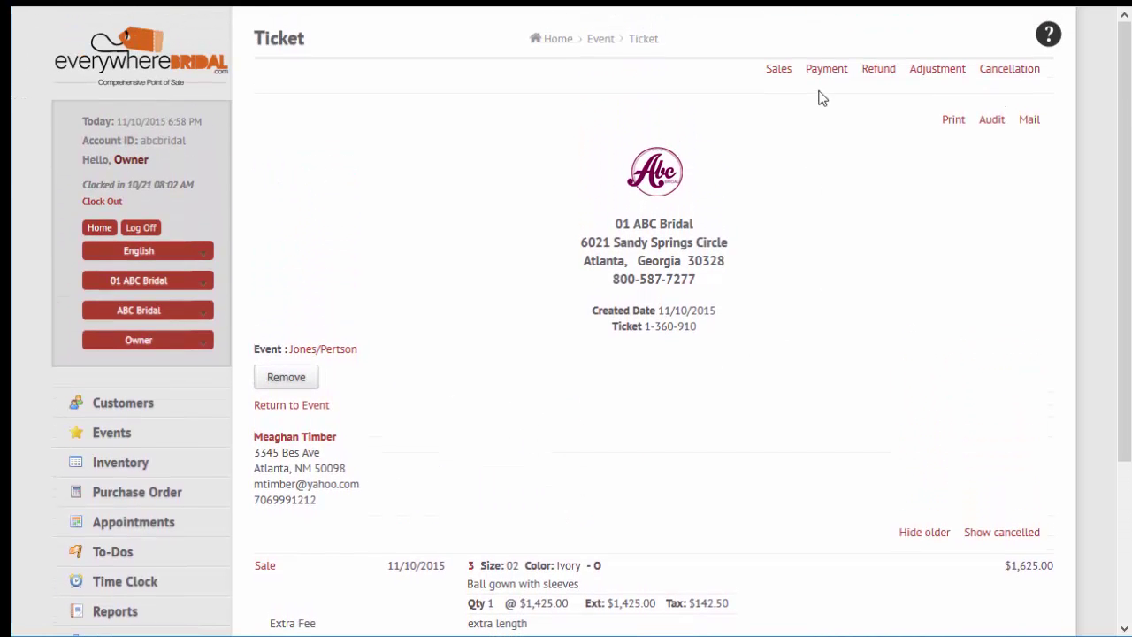
{"action": "left_click", "coordinate": [821, 73]}
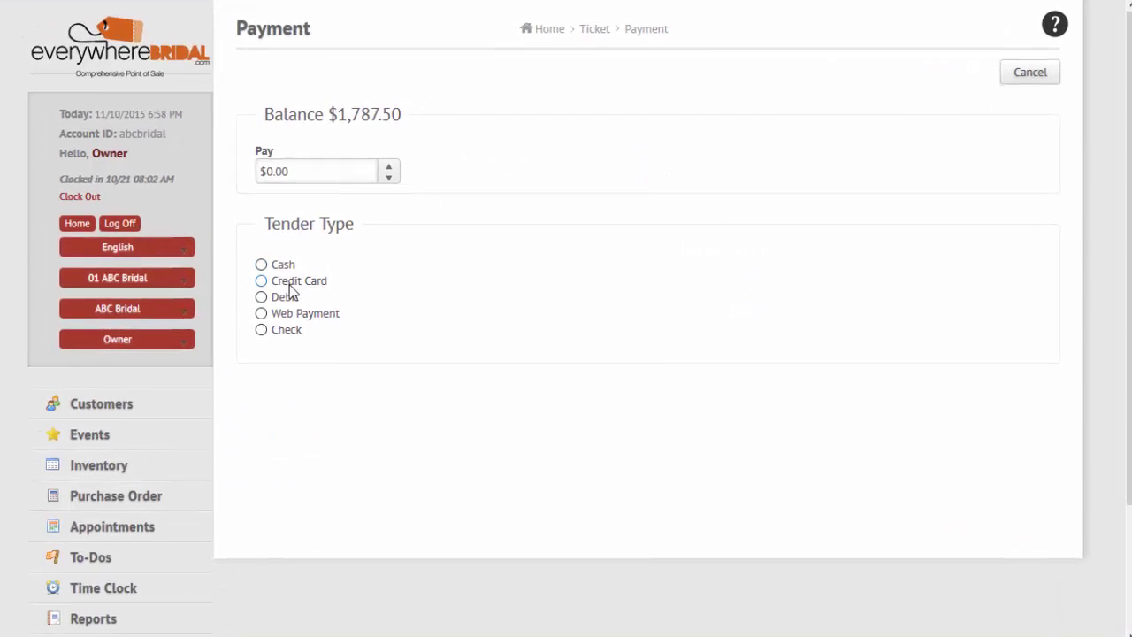
{"action": "left_click", "coordinate": [276, 330]}
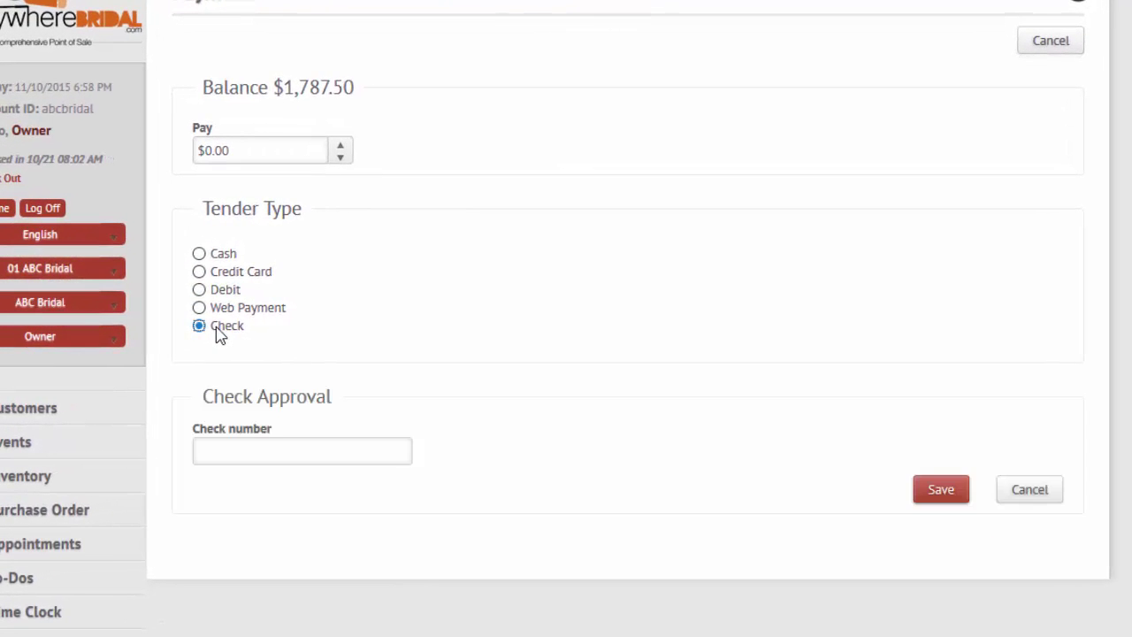
{"action": "left_click", "coordinate": [231, 449]}
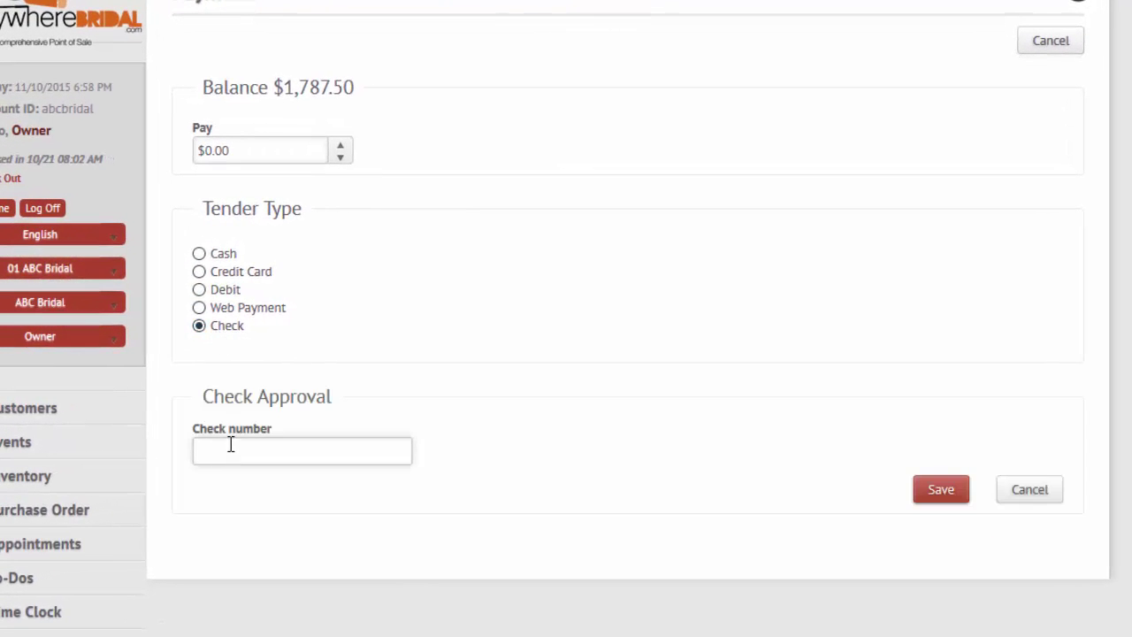
{"action": "left_click", "coordinate": [250, 151]}
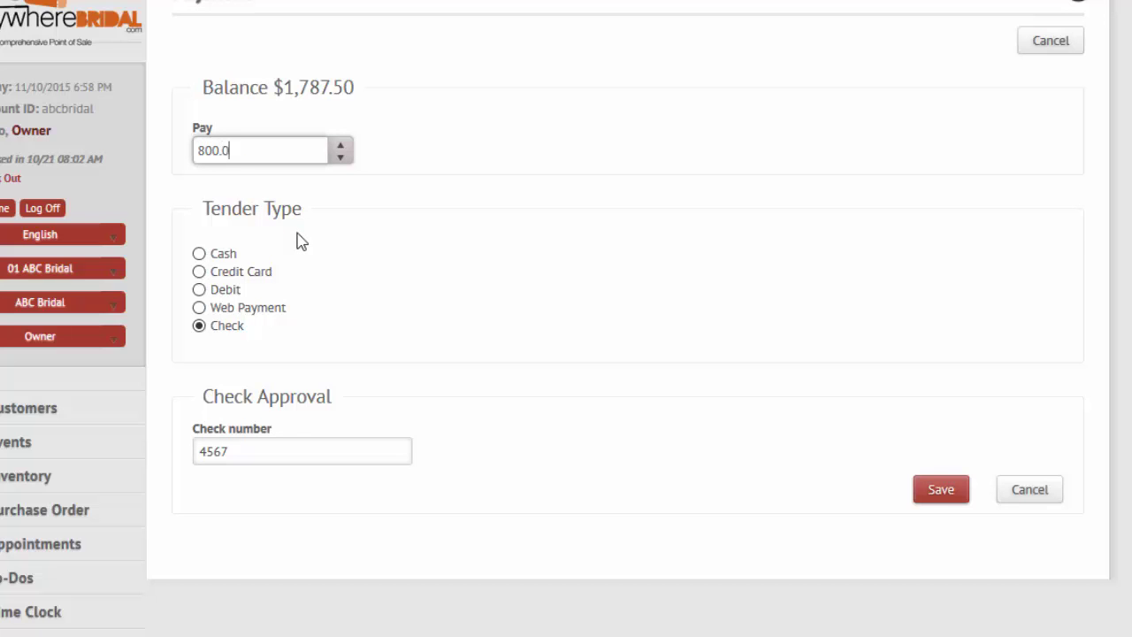
{"action": "left_click", "coordinate": [941, 492]}
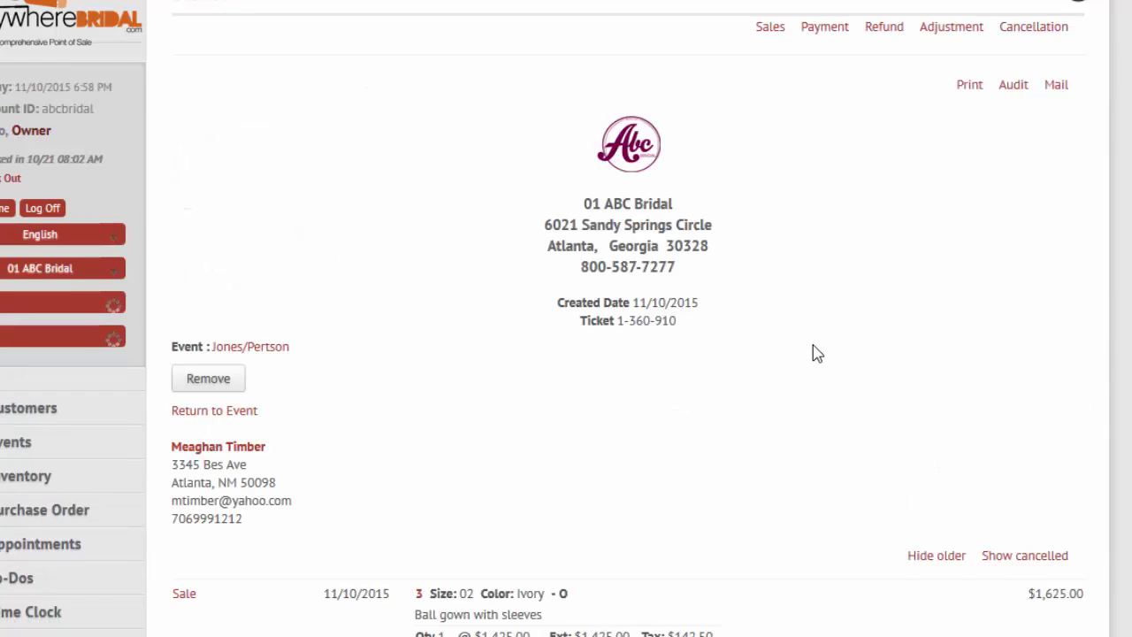
Step: Adjust the ticket's Gloria sale with a 10% unit markdown, giving Trunk Show as the reason, and save it
{"action": "scroll", "coordinate": [811, 354], "scroll_direction": "down", "scroll_amount": 2}
{"action": "scroll", "coordinate": [811, 354], "scroll_direction": "down", "scroll_amount": 2}
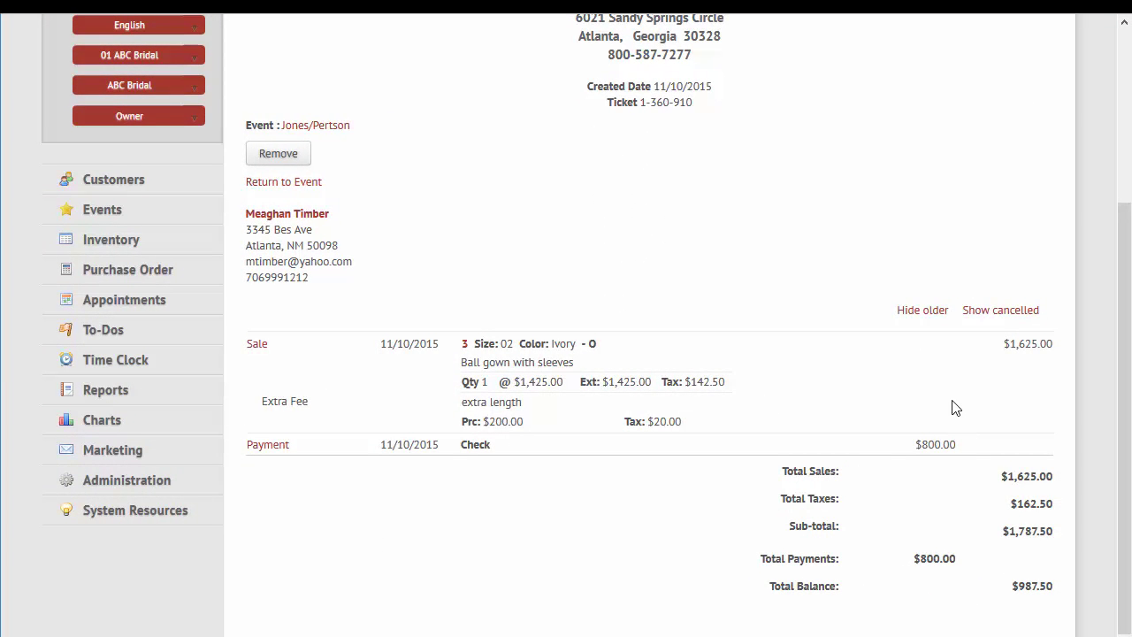
{"action": "scroll", "coordinate": [954, 402], "scroll_direction": "up", "scroll_amount": 4}
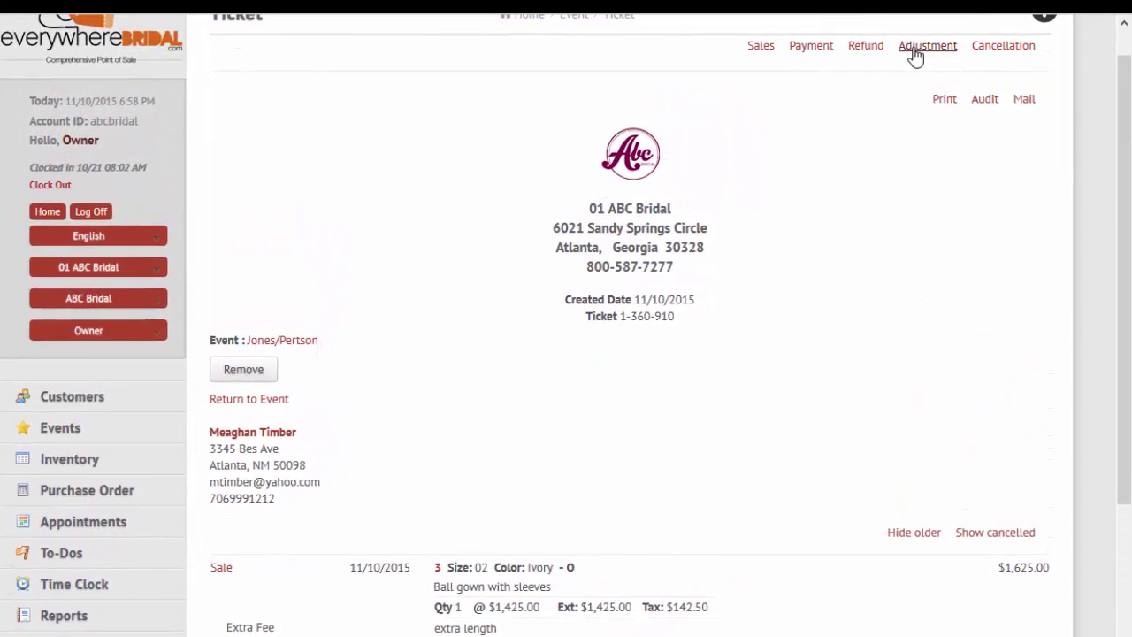
{"action": "left_click", "coordinate": [910, 57]}
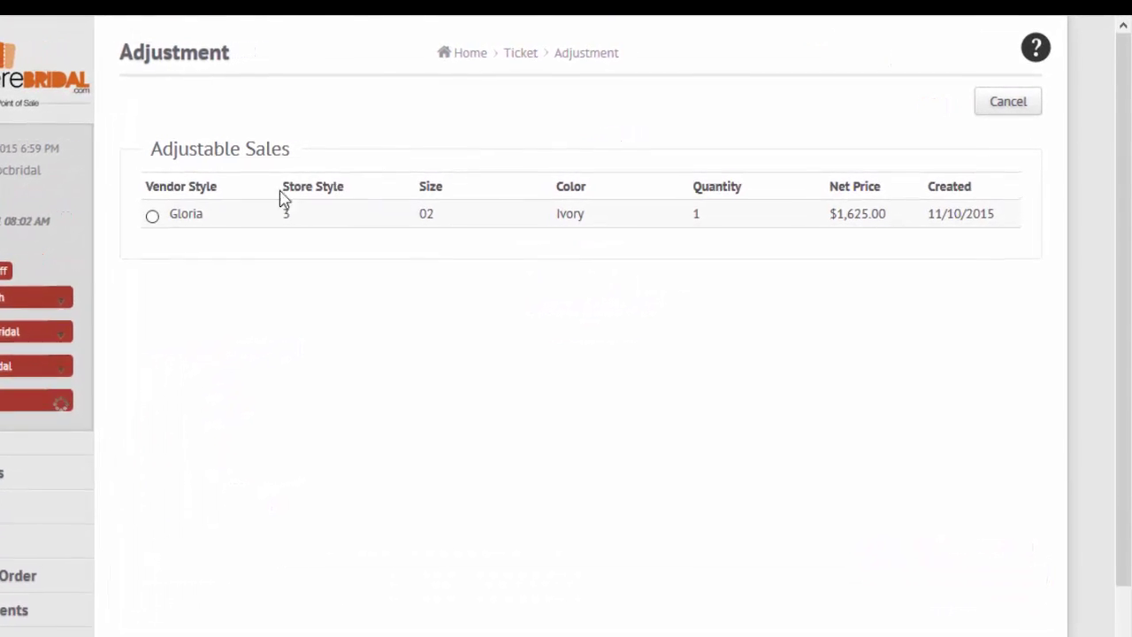
{"action": "left_click", "coordinate": [144, 219]}
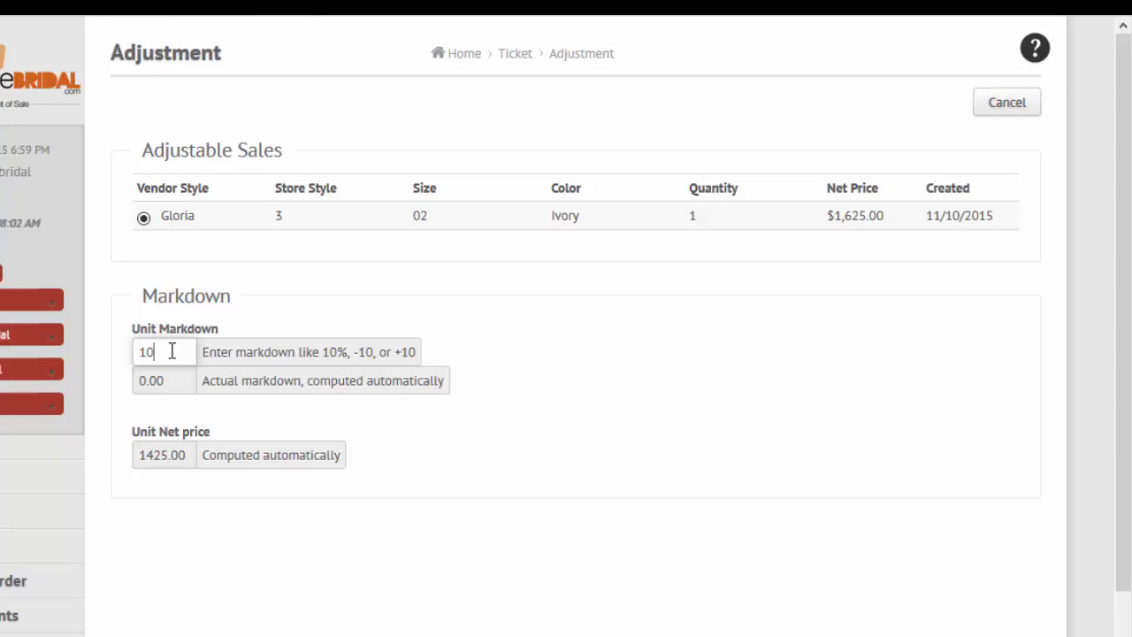
{"action": "key", "text": "Tab"}
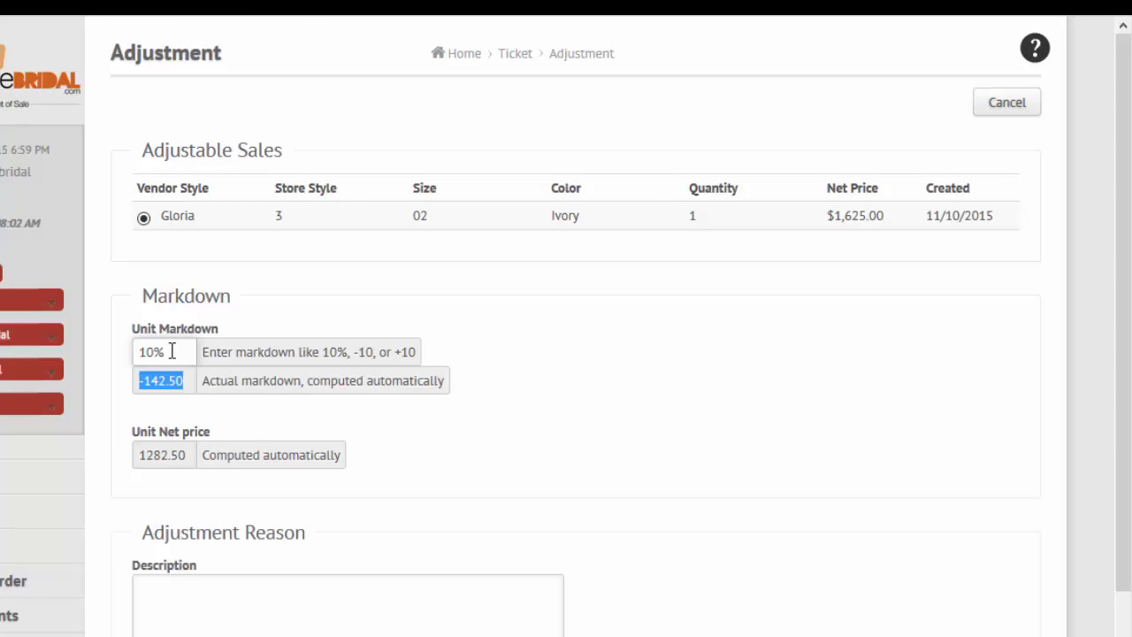
{"action": "left_click", "coordinate": [226, 585]}
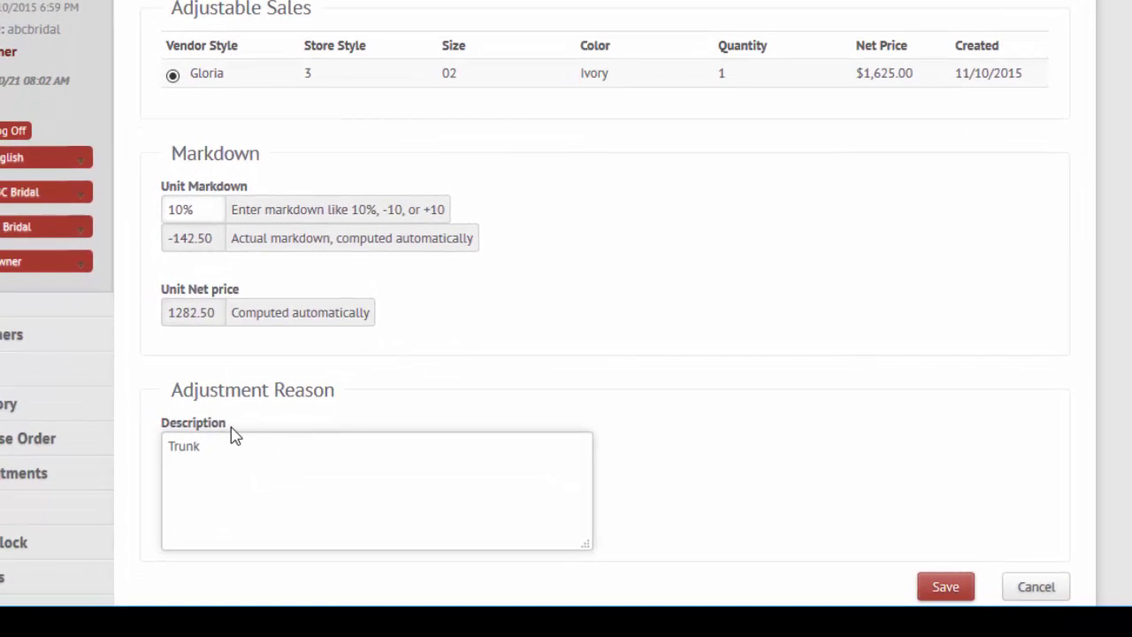
{"action": "type", "text": "Trunk Show"}
{"action": "left_click", "coordinate": [946, 587]}
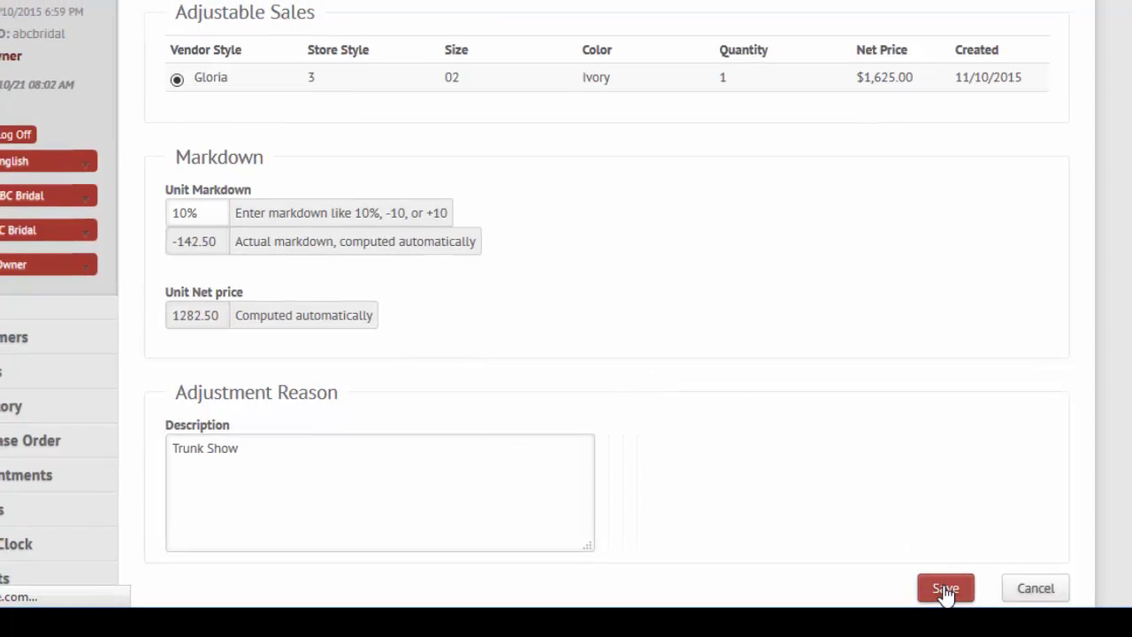
{"action": "scroll", "coordinate": [847, 416], "scroll_direction": "down", "scroll_amount": 3}
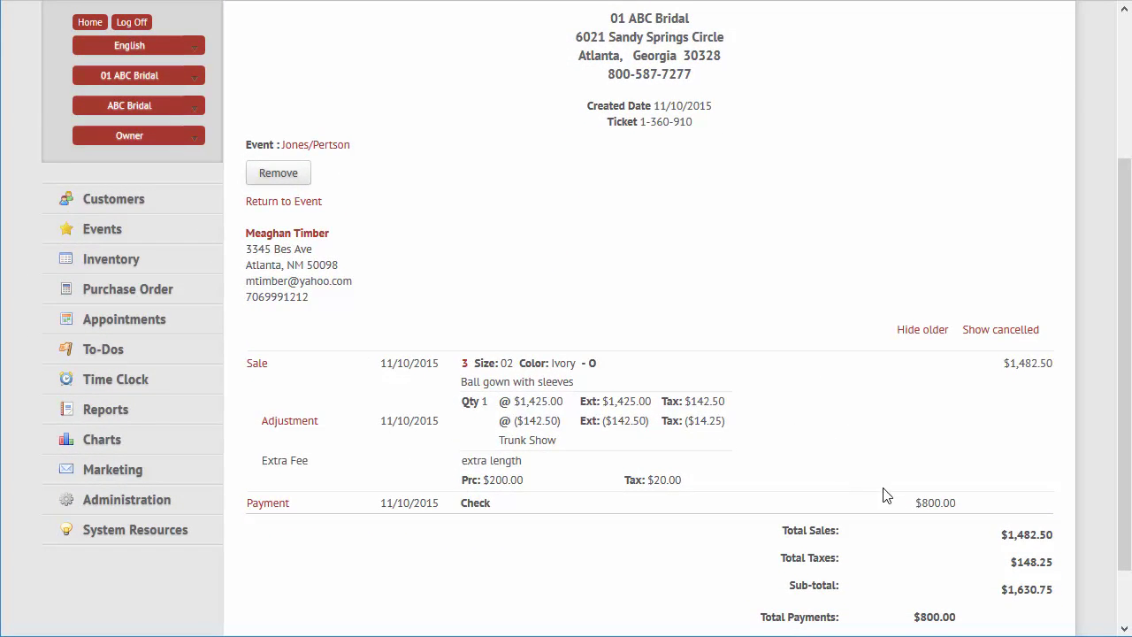
Step: Return from the reviewed ticket to its wedding event and open the record of the bridesmaid with the Gloria sale
{"action": "scroll", "coordinate": [887, 496], "scroll_direction": "down", "scroll_amount": 1}
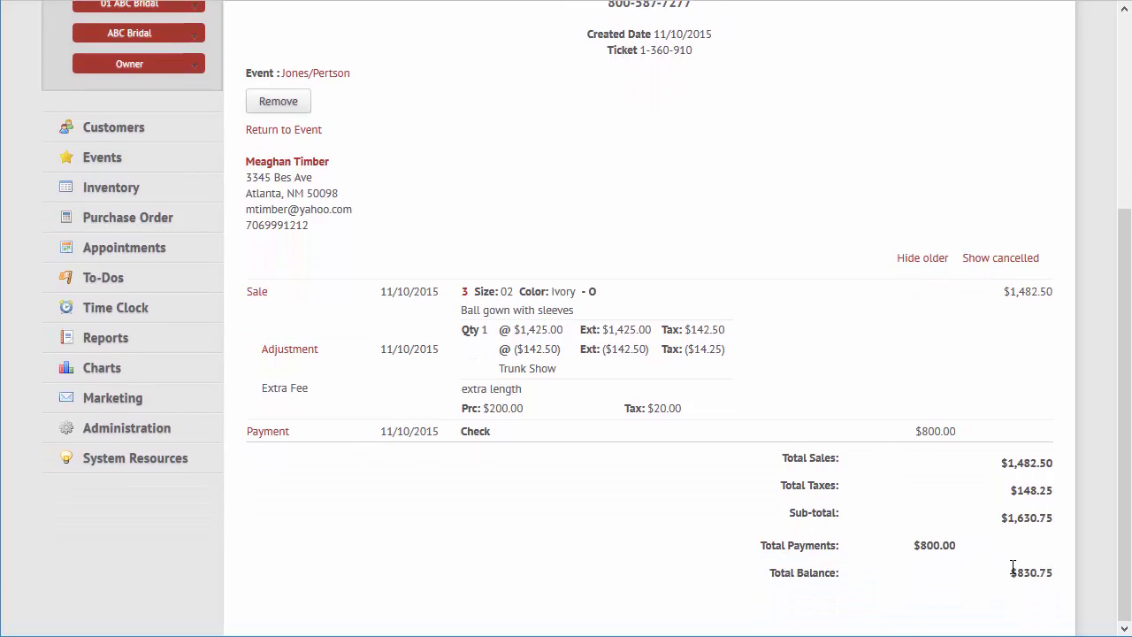
{"action": "scroll", "coordinate": [1006, 556], "scroll_direction": "up", "scroll_amount": 4}
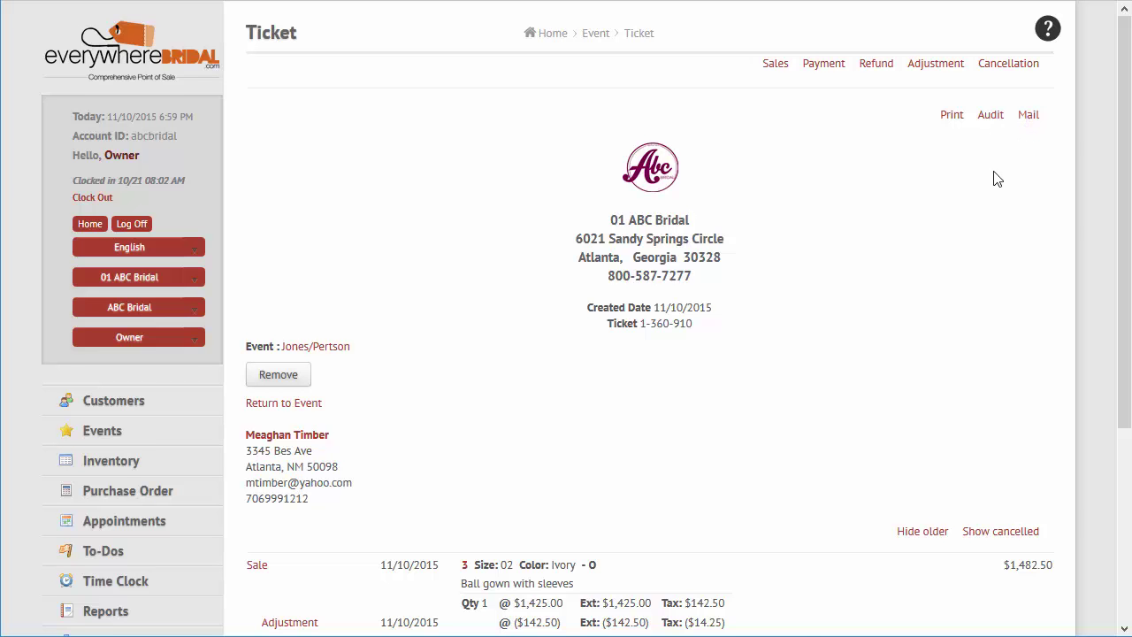
{"action": "scroll", "coordinate": [995, 179], "scroll_direction": "down", "scroll_amount": 2}
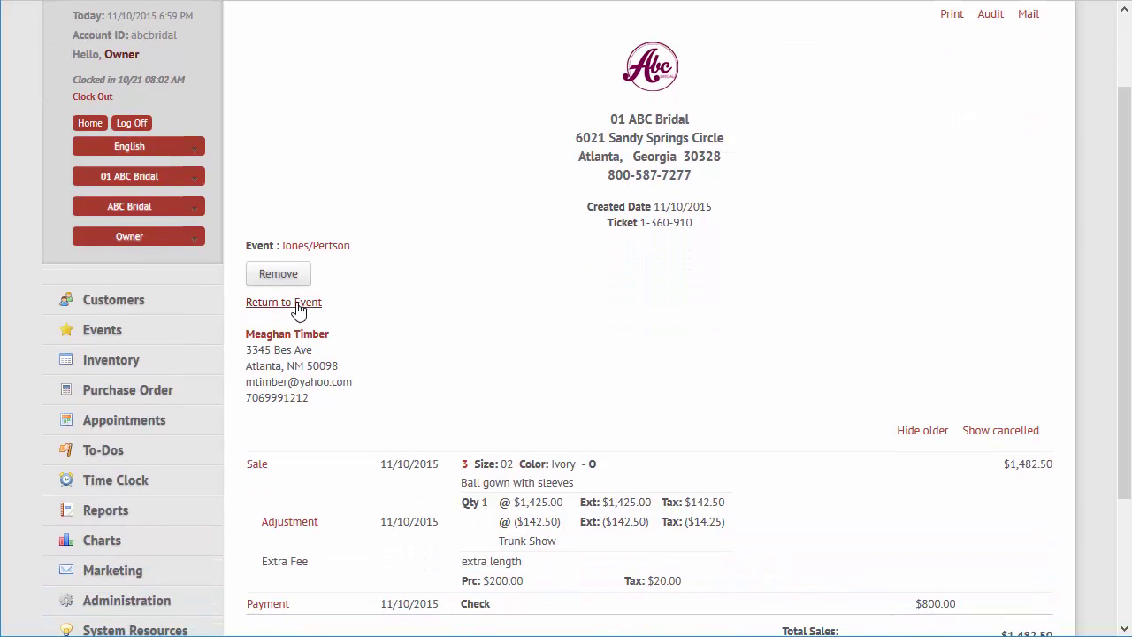
{"action": "left_click", "coordinate": [287, 305]}
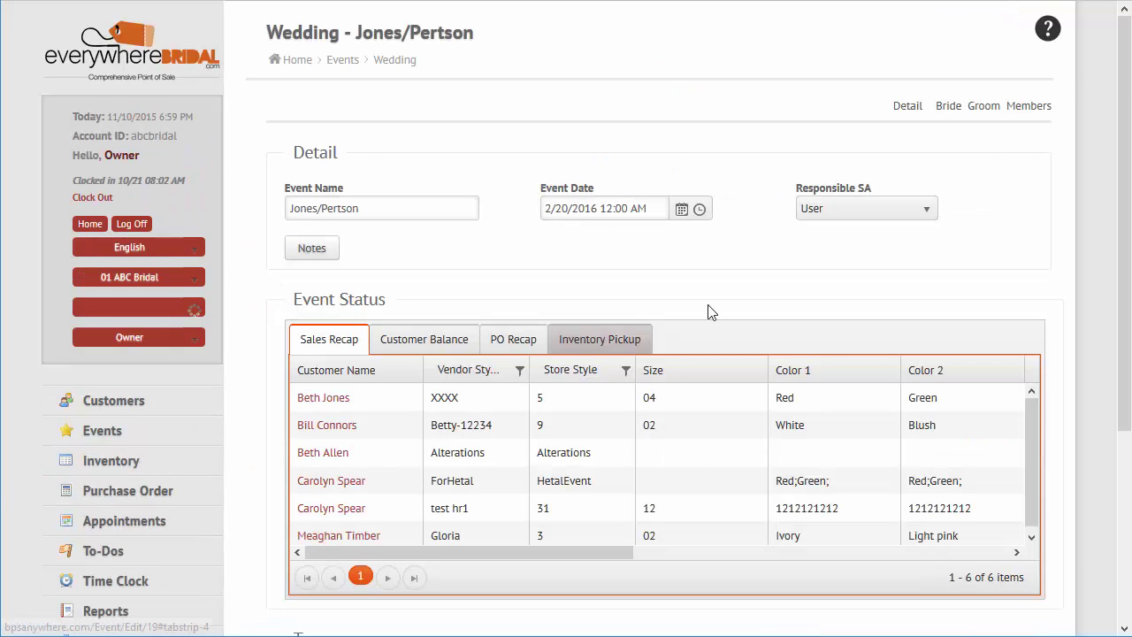
{"action": "left_click", "coordinate": [1028, 110]}
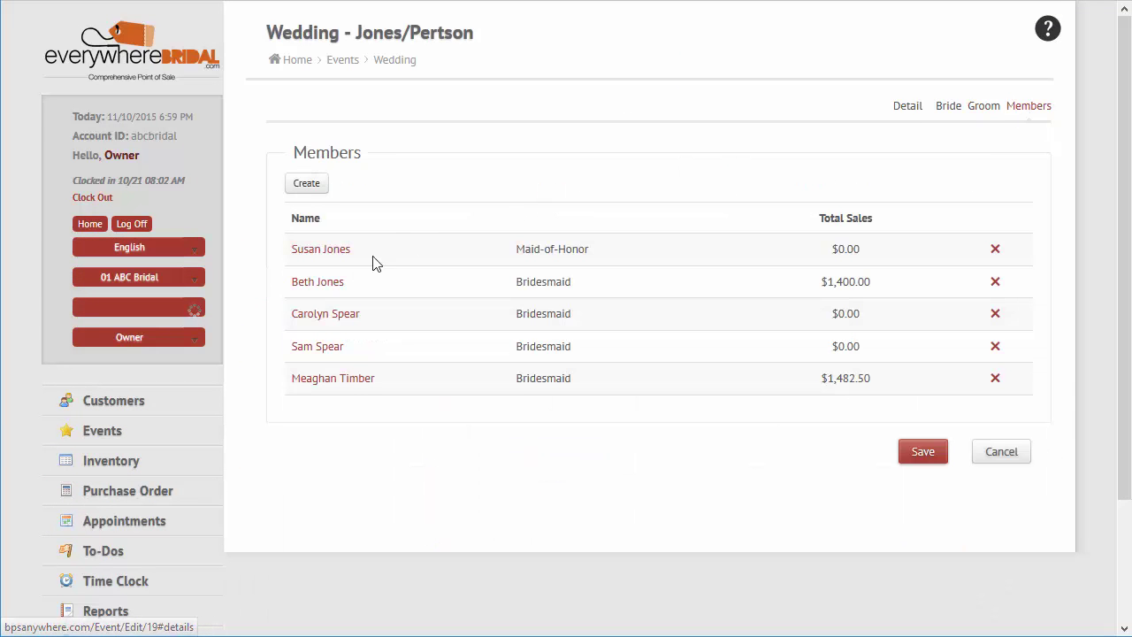
{"action": "left_click", "coordinate": [325, 381]}
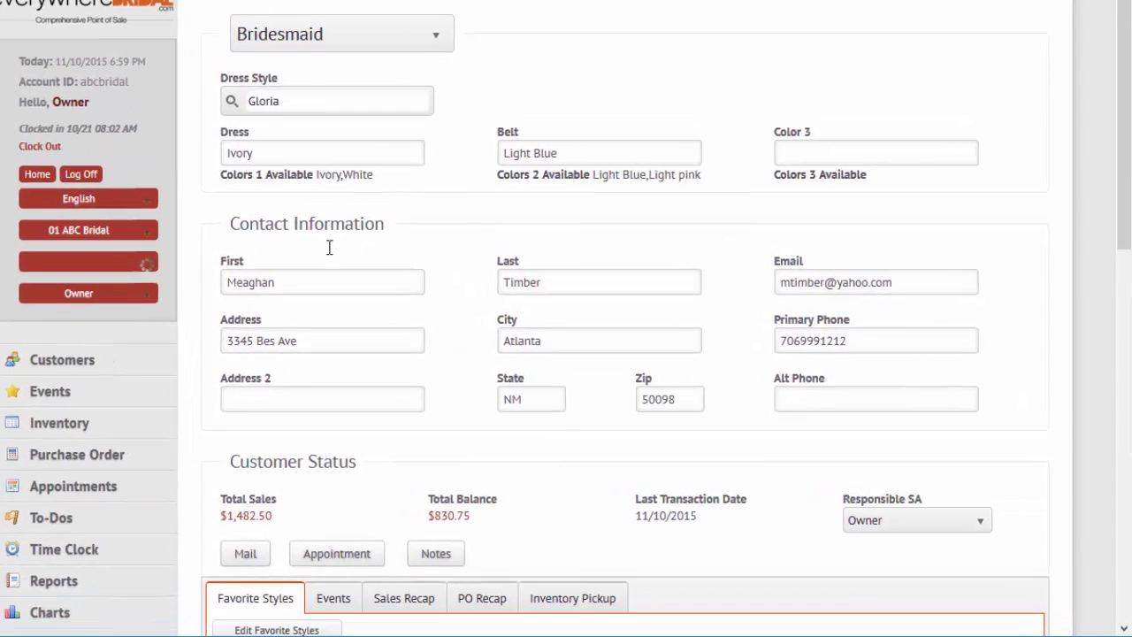
Step: Examine the bridesmaid's events, sales recap, purchase order recap and measurements in her record
{"action": "scroll", "coordinate": [329, 248], "scroll_direction": "down", "scroll_amount": 4}
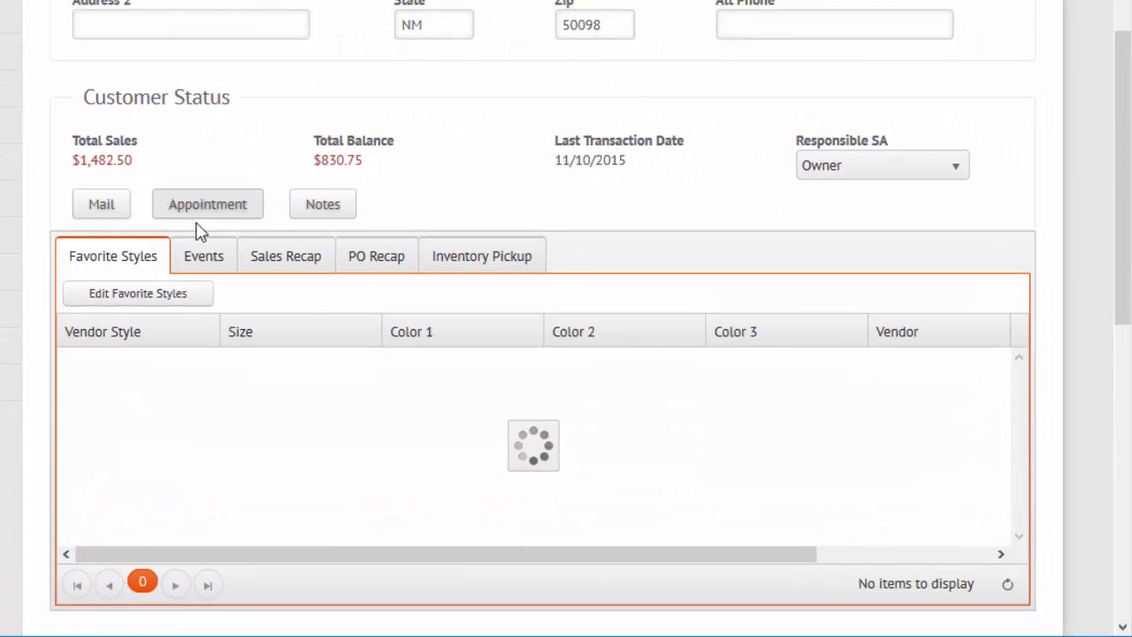
{"action": "left_click", "coordinate": [203, 265]}
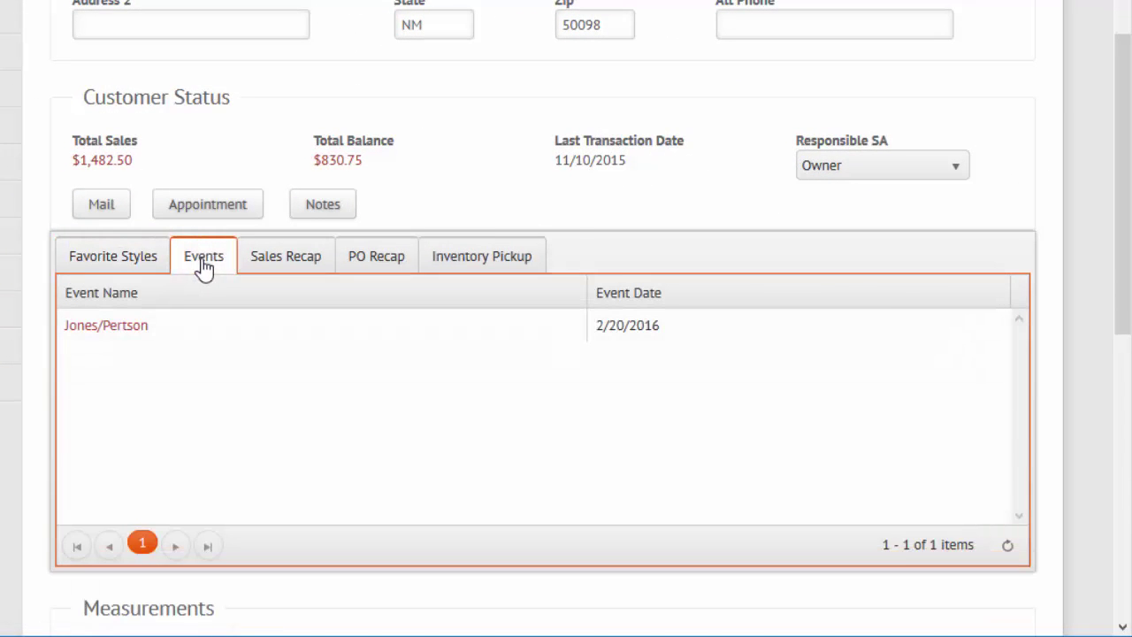
{"action": "left_click", "coordinate": [281, 268]}
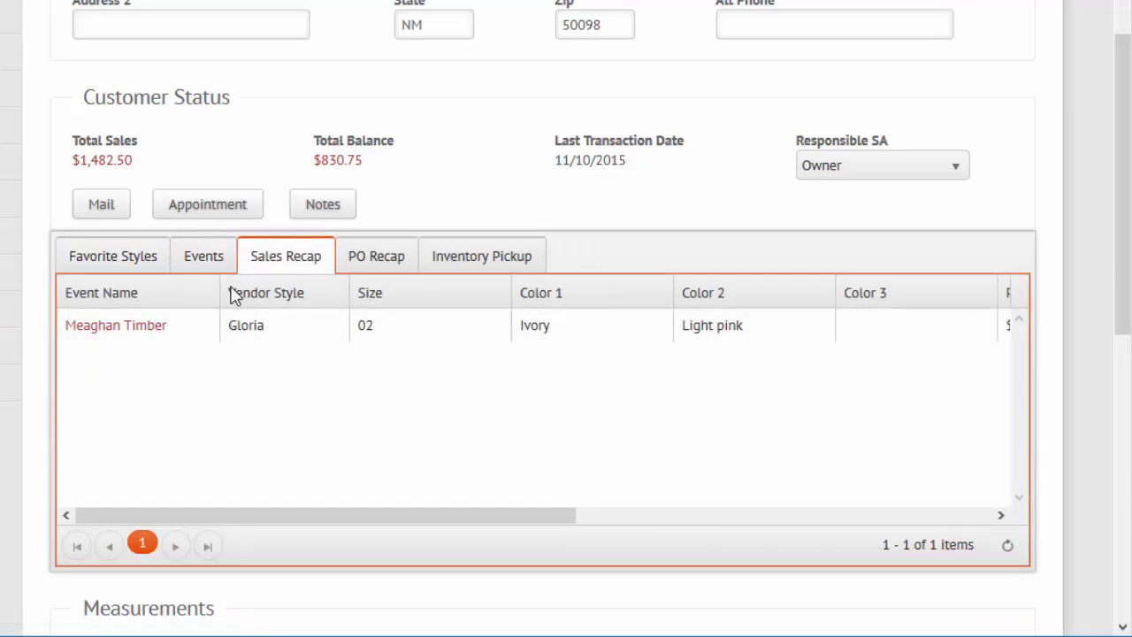
{"action": "left_click_drag", "start_coordinate": [253, 522], "coordinate": [721, 442]}
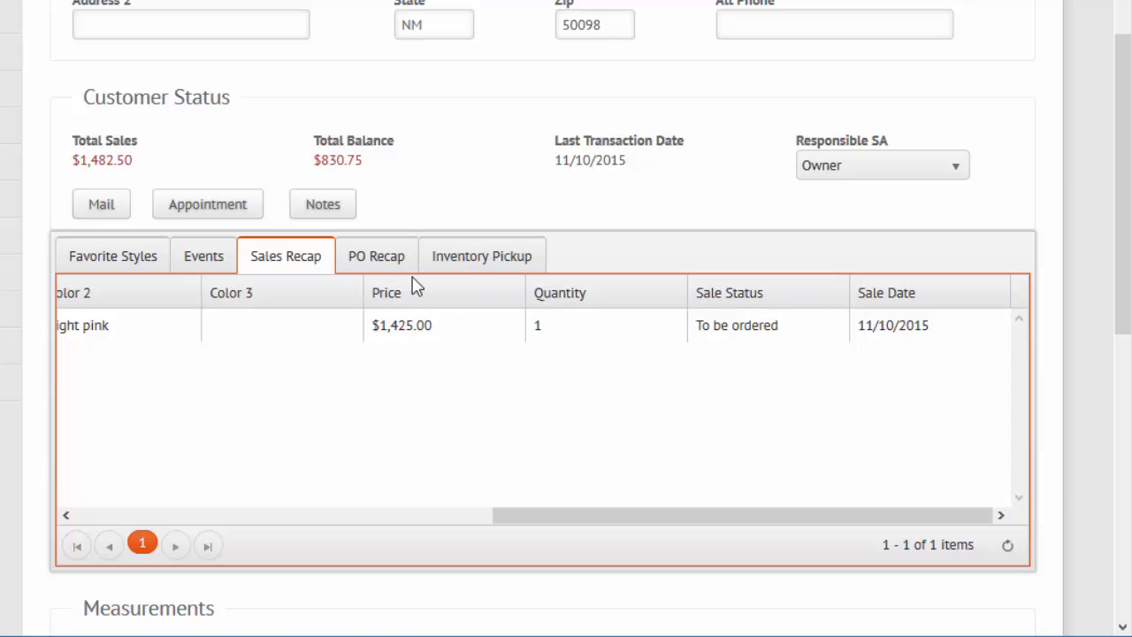
{"action": "left_click", "coordinate": [376, 260]}
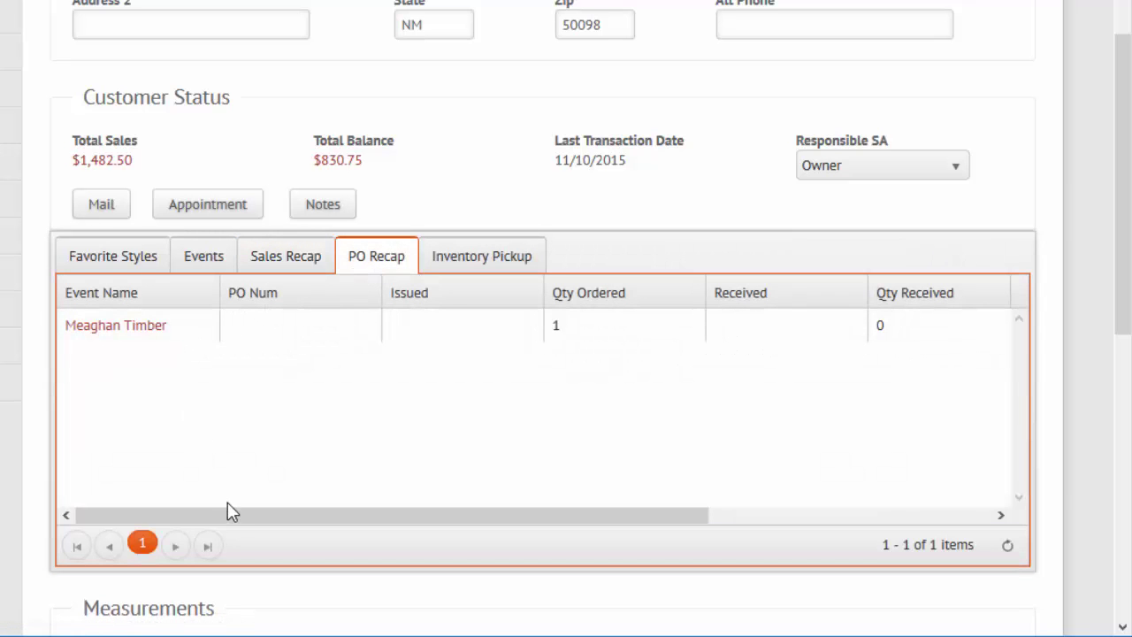
{"action": "left_click_drag", "start_coordinate": [227, 512], "coordinate": [234, 514]}
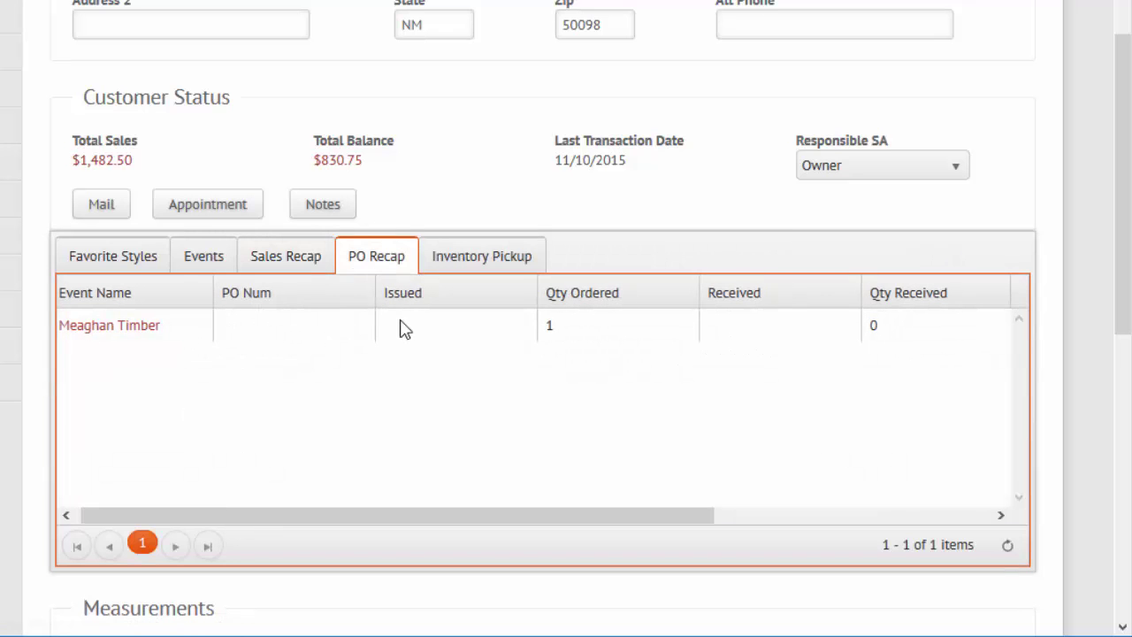
{"action": "left_click_drag", "start_coordinate": [433, 513], "coordinate": [735, 516]}
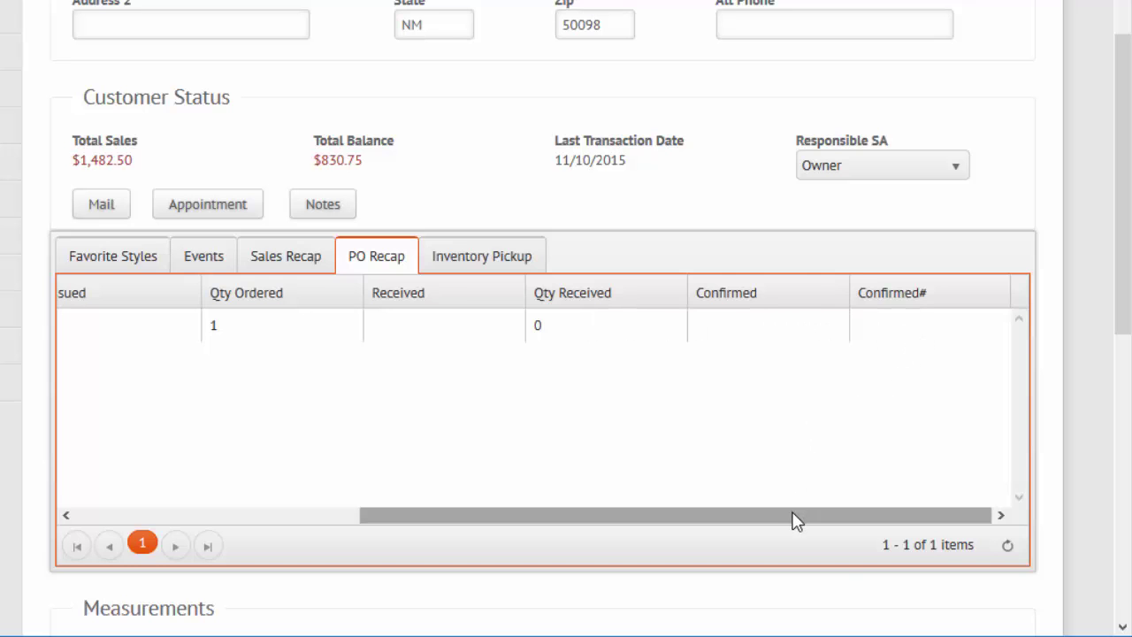
{"action": "left_click_drag", "start_coordinate": [793, 519], "coordinate": [637, 528]}
{"action": "scroll", "coordinate": [669, 454], "scroll_direction": "down", "scroll_amount": 3}
{"action": "scroll", "coordinate": [669, 455], "scroll_direction": "down", "scroll_amount": 3}
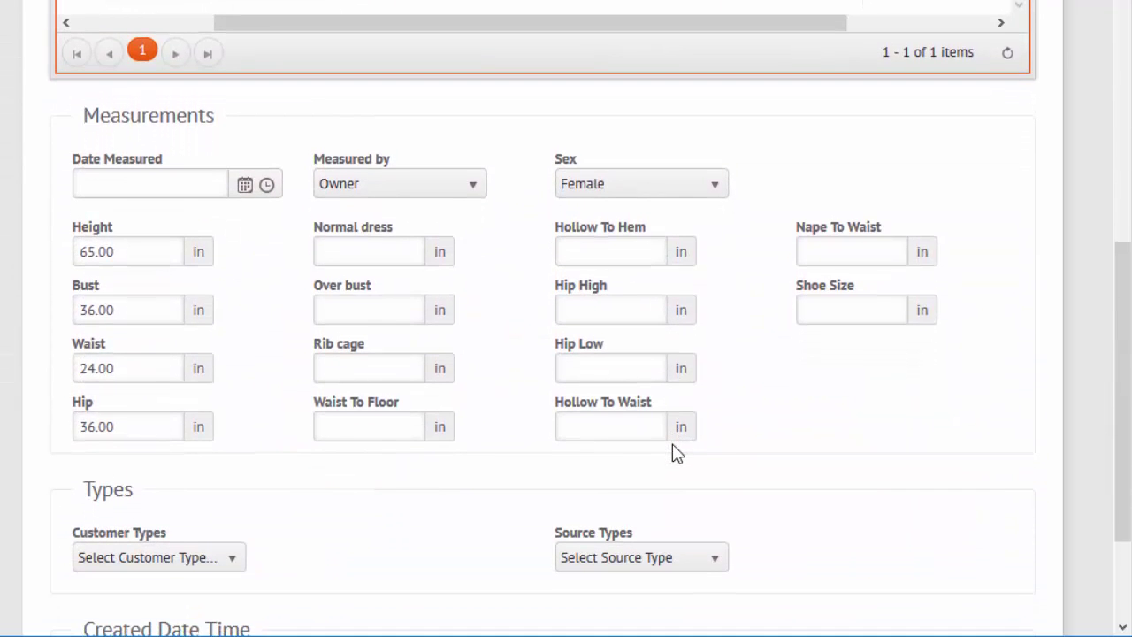
{"action": "scroll", "coordinate": [672, 452], "scroll_direction": "down", "scroll_amount": 3}
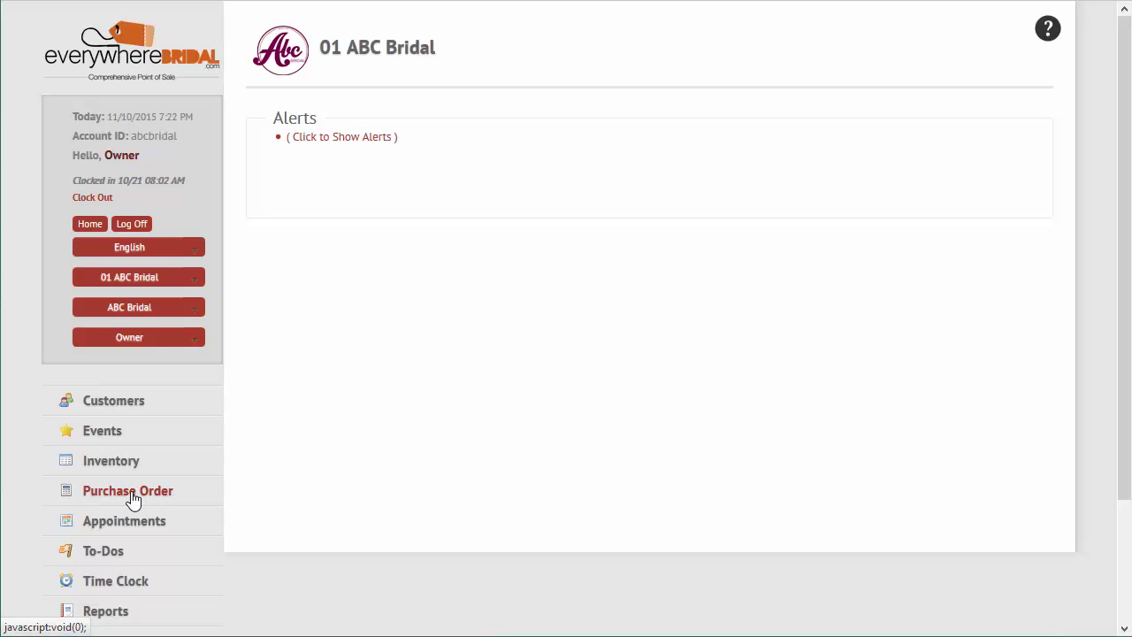
Step: Open the purchase order page for issuing special orders
{"action": "left_click", "coordinate": [131, 493]}
{"action": "scroll", "coordinate": [277, 362], "scroll_direction": "down", "scroll_amount": 2}
{"action": "scroll", "coordinate": [274, 362], "scroll_direction": "down", "scroll_amount": 2}
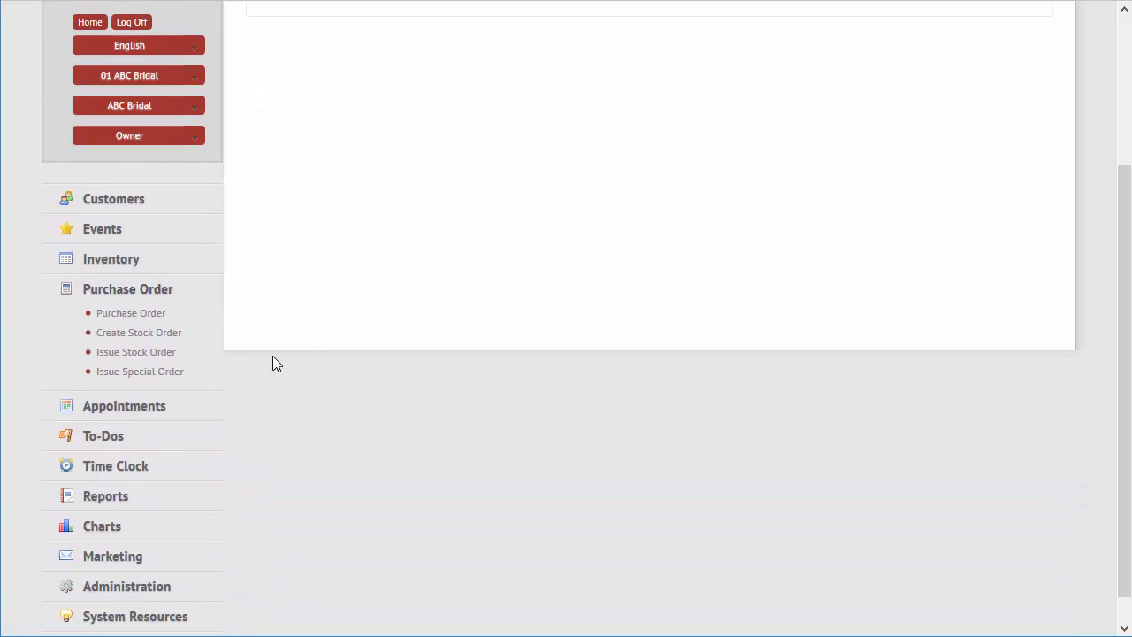
{"action": "left_click", "coordinate": [150, 375]}
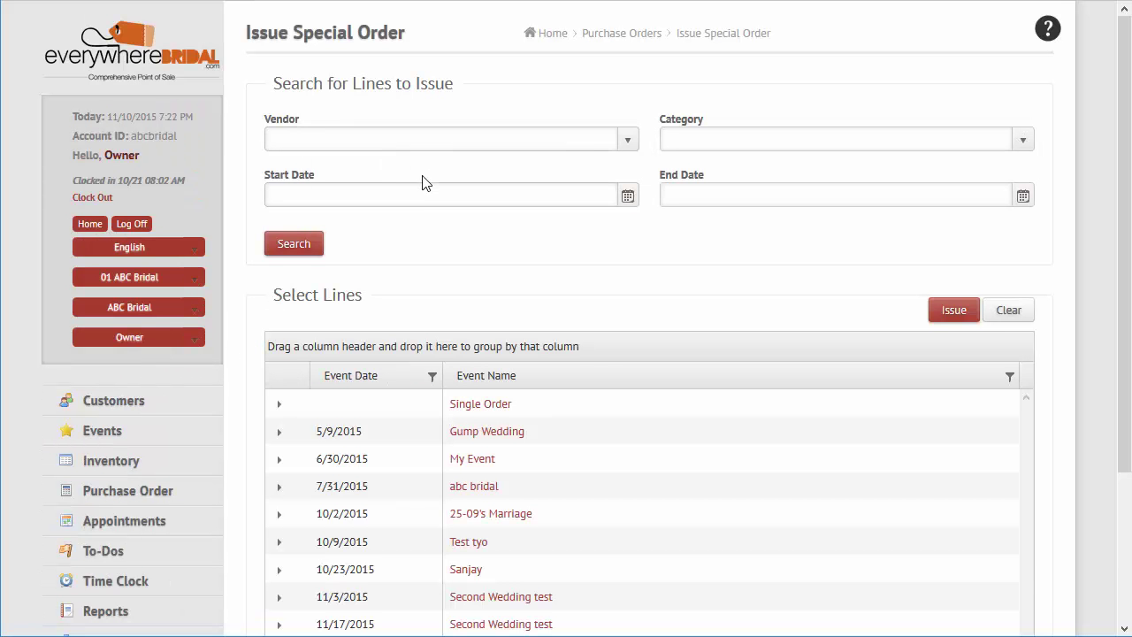
Step: Expand the 2/20/2016 wedding among the lines to issue and select the bridesmaid's Gloria dress line
{"action": "scroll", "coordinate": [422, 196], "scroll_direction": "down", "scroll_amount": 3}
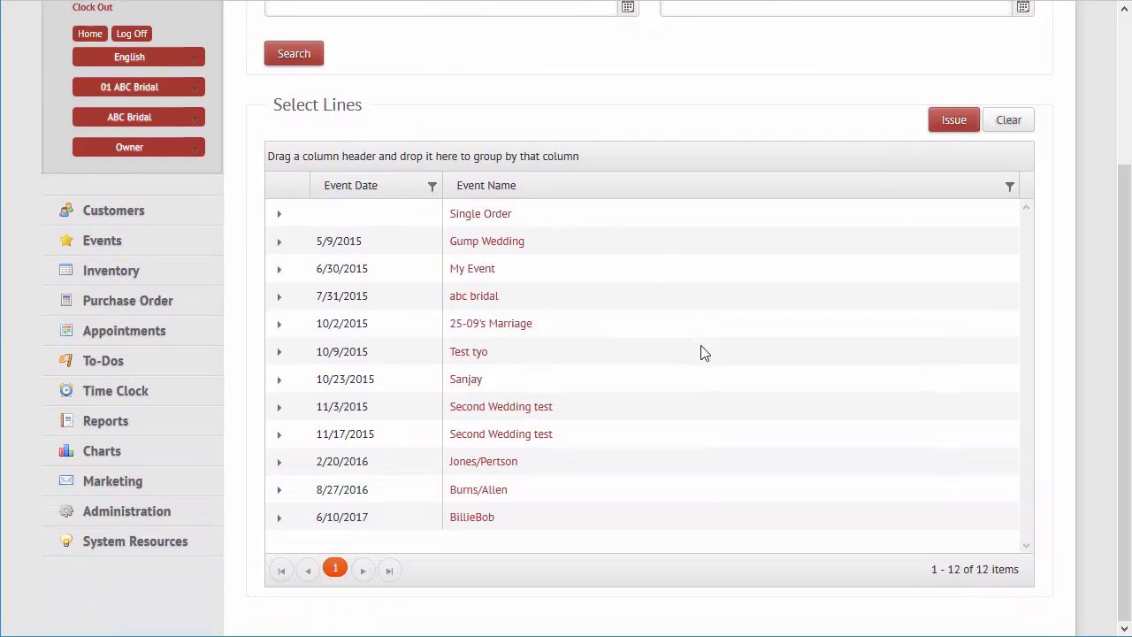
{"action": "left_click", "coordinate": [278, 460]}
{"action": "scroll", "coordinate": [357, 347], "scroll_direction": "down", "scroll_amount": 2}
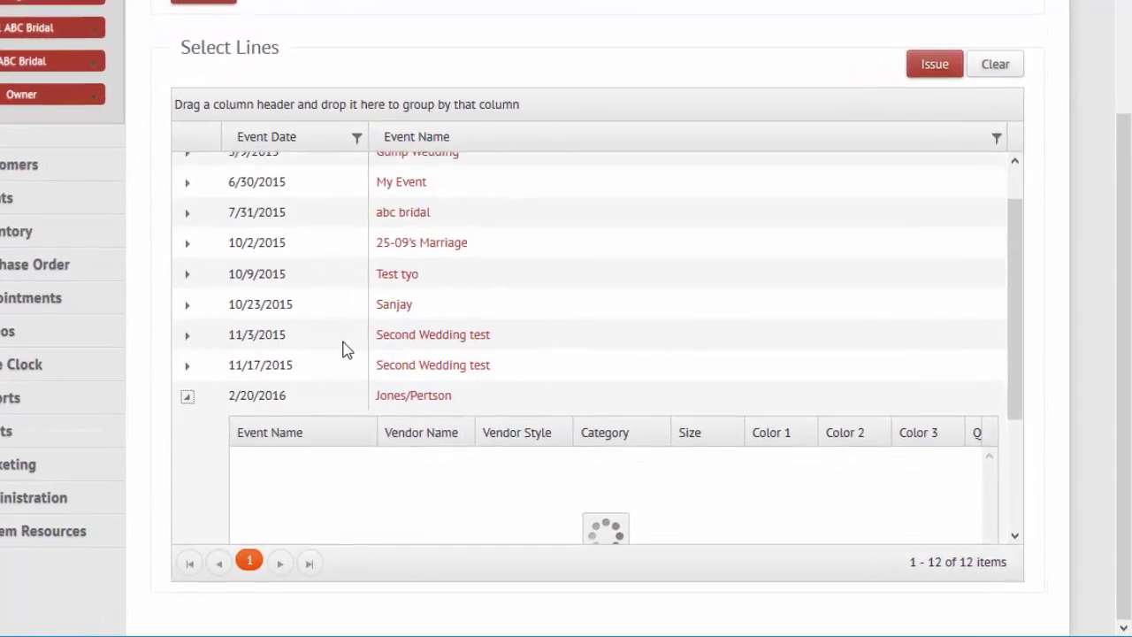
{"action": "scroll", "coordinate": [310, 326], "scroll_direction": "down", "scroll_amount": 1}
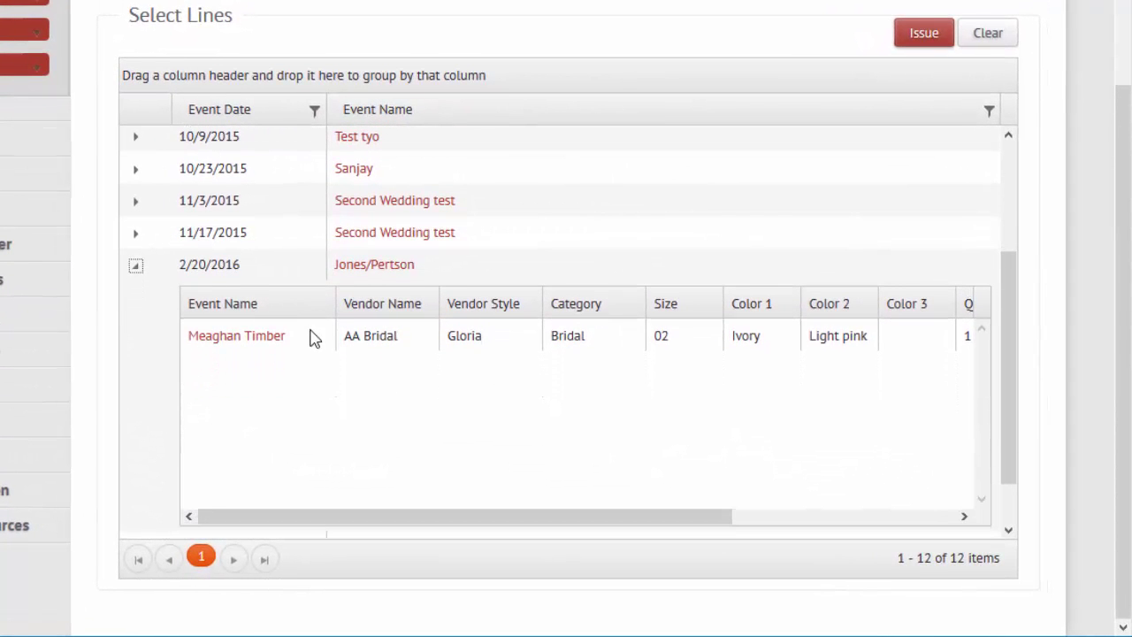
{"action": "left_click", "coordinate": [311, 341]}
{"action": "left_click_drag", "start_coordinate": [348, 520], "coordinate": [311, 523]}
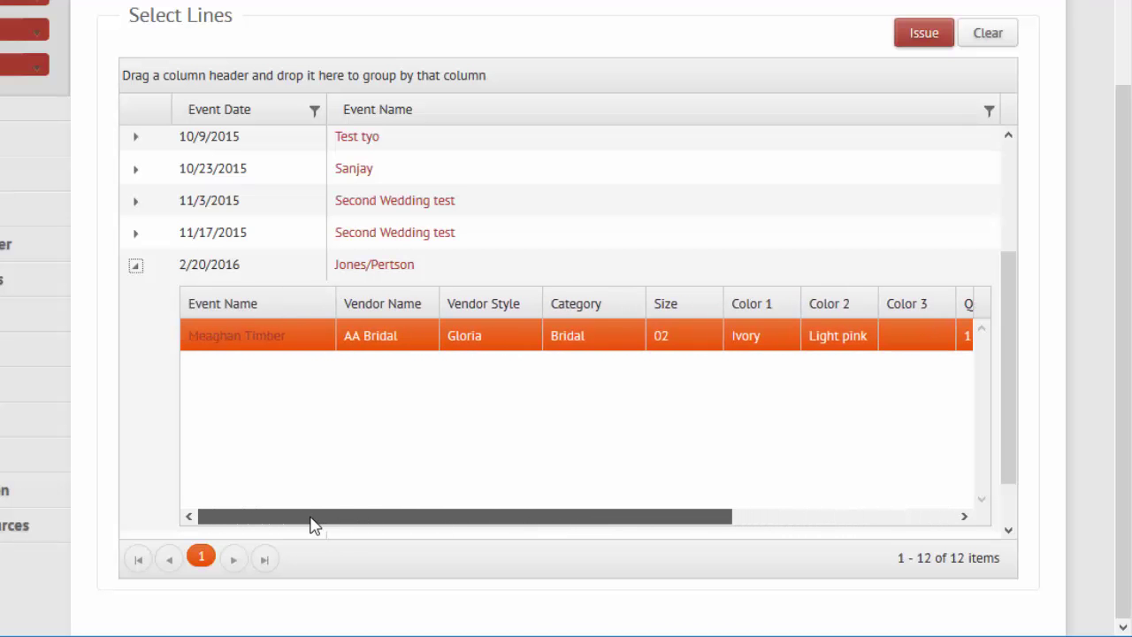
Step: Issue the selected line with requested ship method ground and requested ship date 01/10/2016, and save it
{"action": "left_click", "coordinate": [921, 34]}
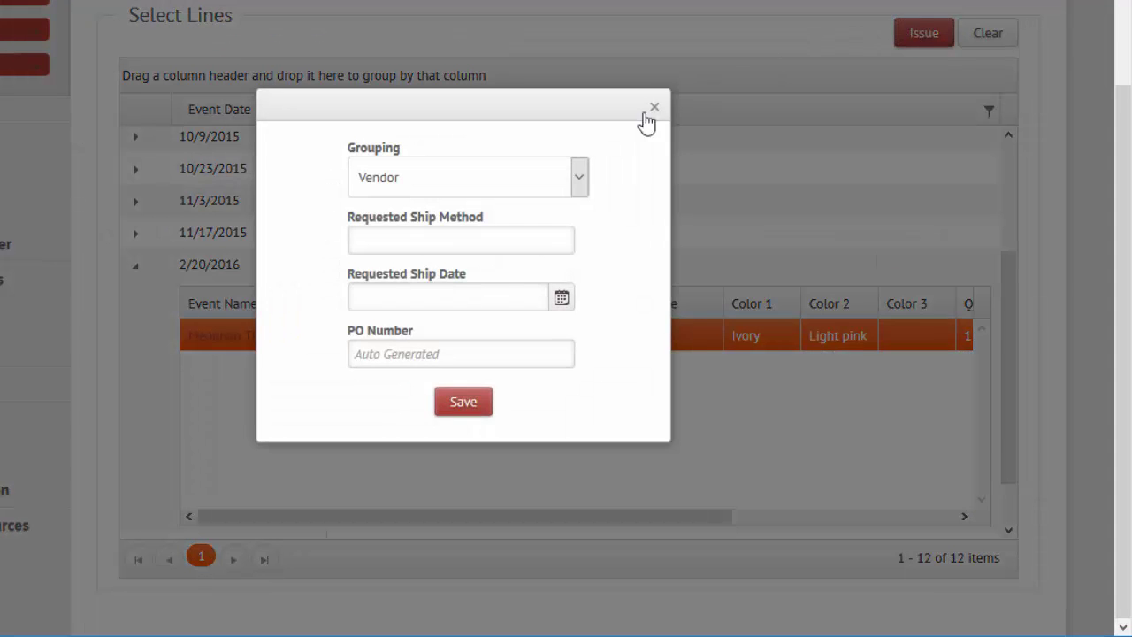
{"action": "left_click", "coordinate": [456, 238]}
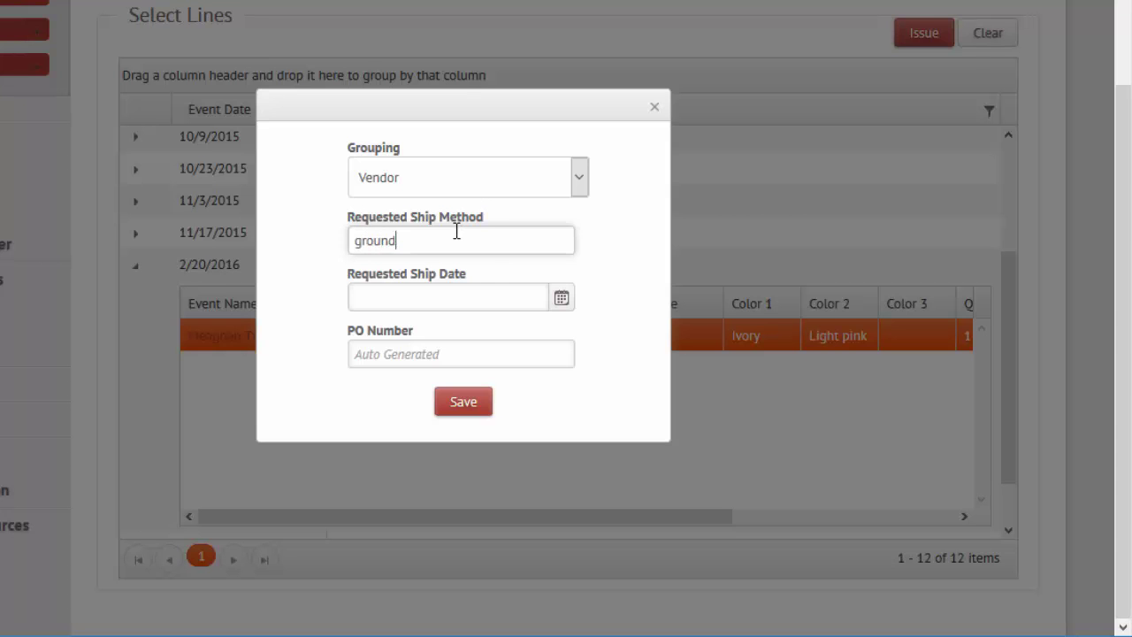
{"action": "left_click", "coordinate": [459, 295]}
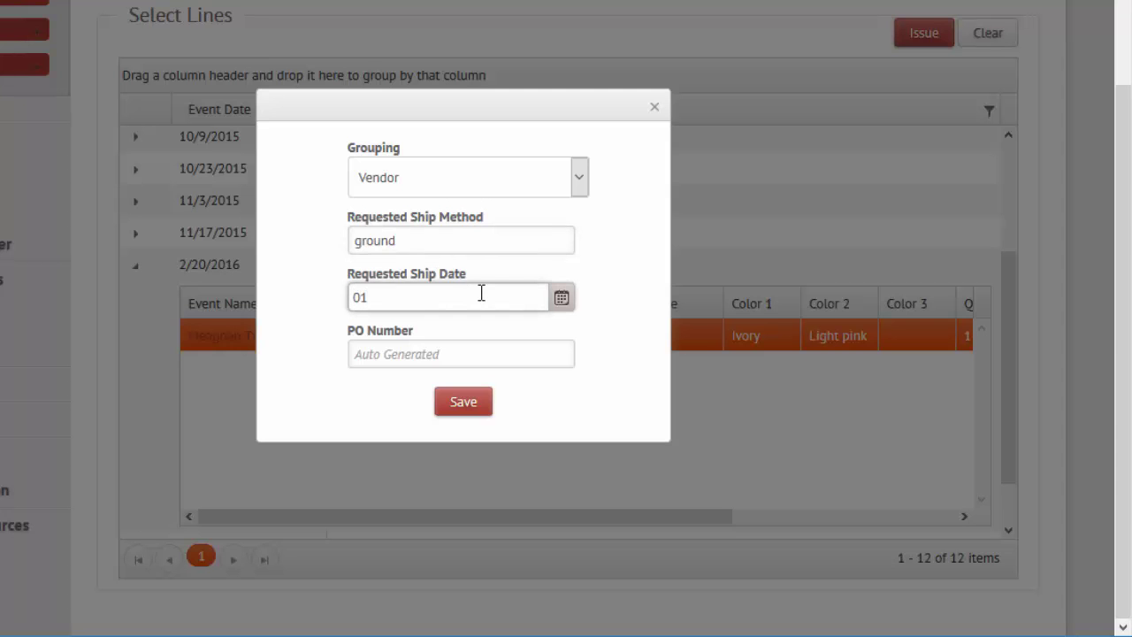
{"action": "type", "text": "01/10/2016"}
{"action": "left_click", "coordinate": [477, 404]}
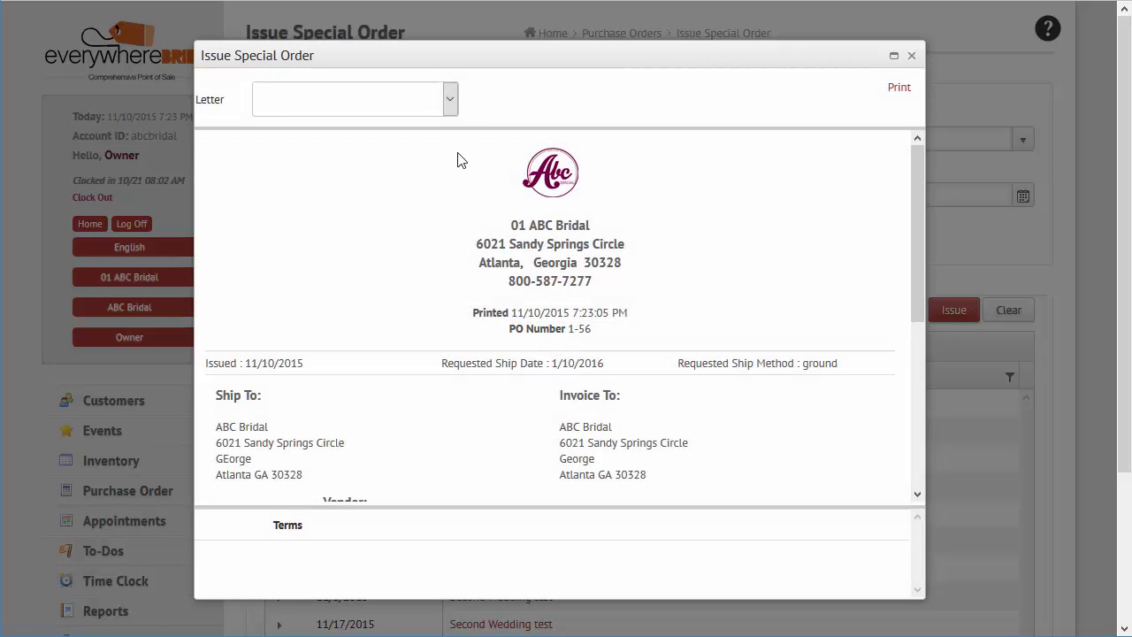
Step: Choose EPSON Artisan 830 as the letter printer, review the issued purchase order down to its total cost, and close it
{"action": "left_click", "coordinate": [449, 101]}
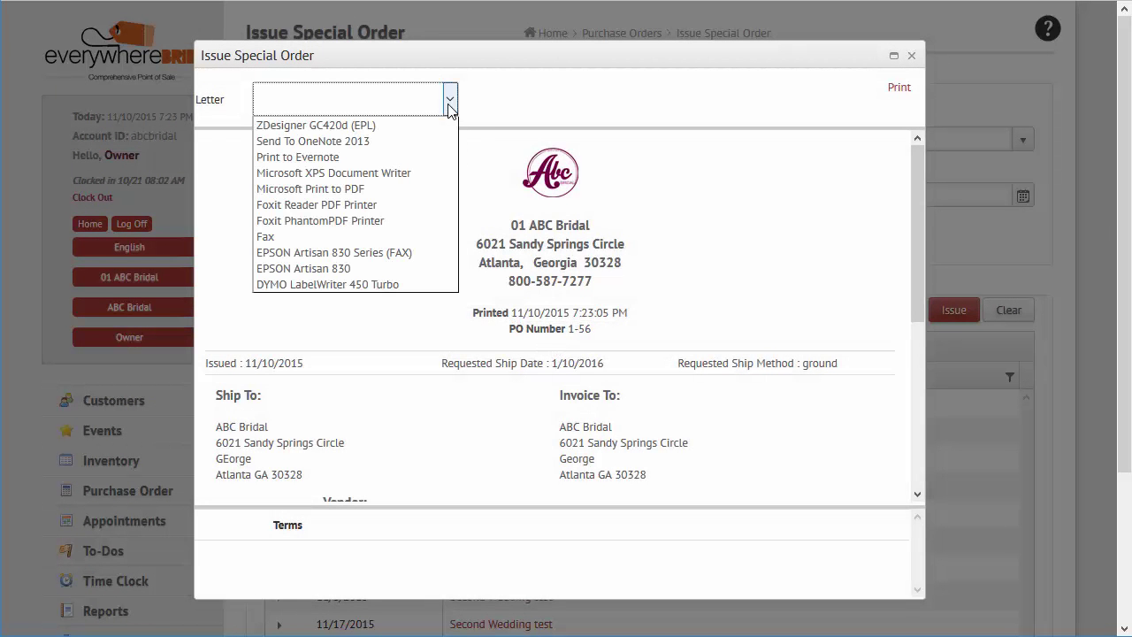
{"action": "left_click", "coordinate": [310, 269]}
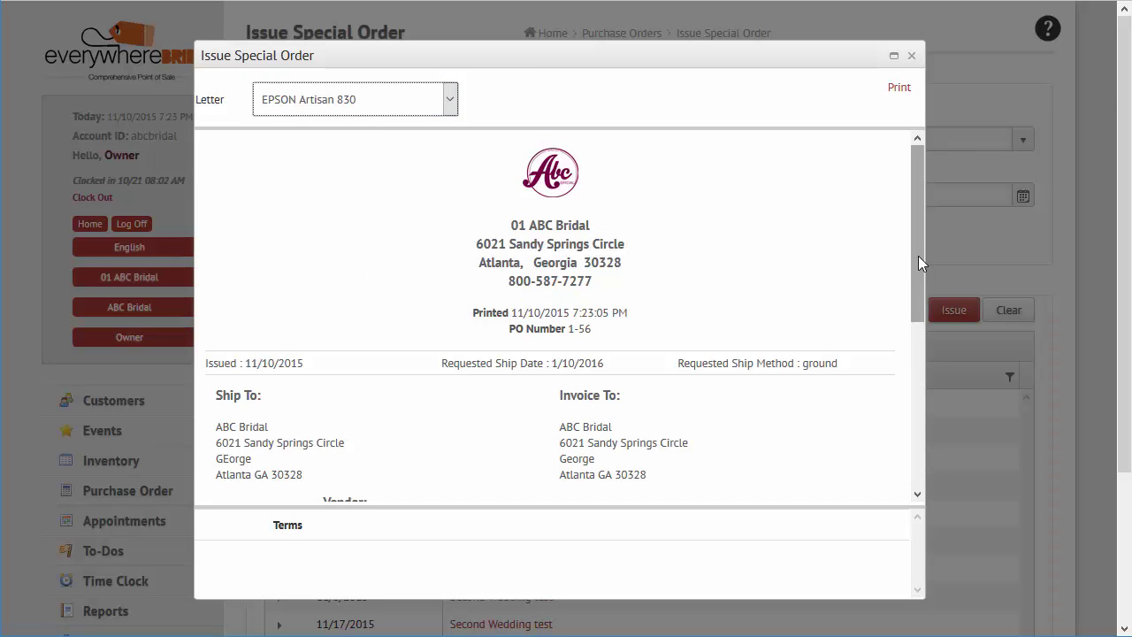
{"action": "left_click_drag", "start_coordinate": [918, 255], "coordinate": [935, 429]}
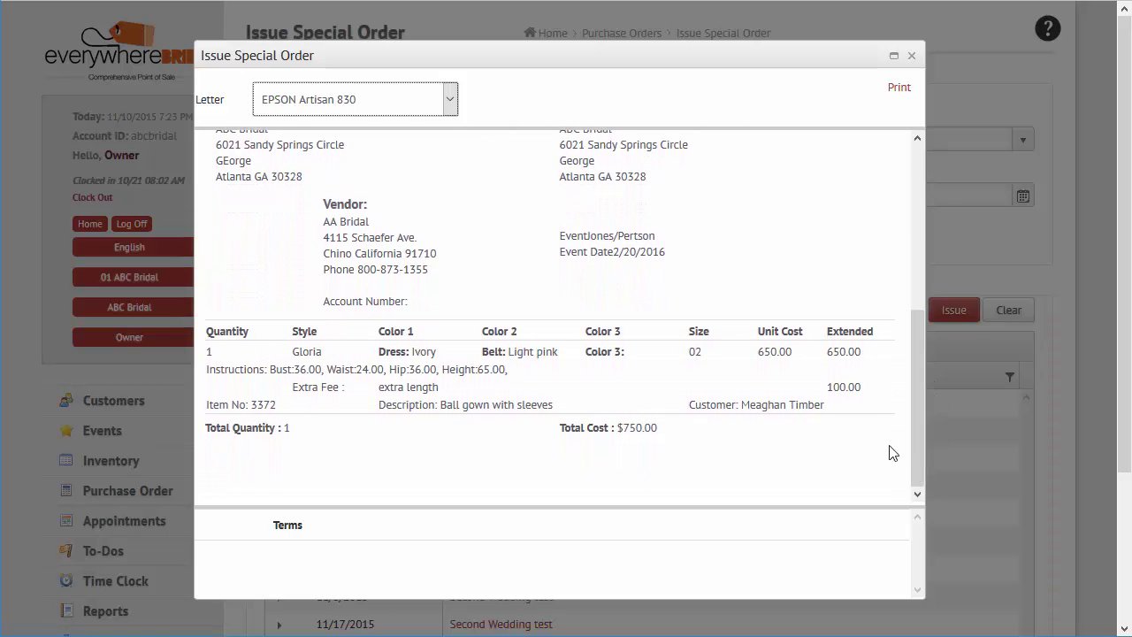
{"action": "left_click", "coordinate": [912, 59]}
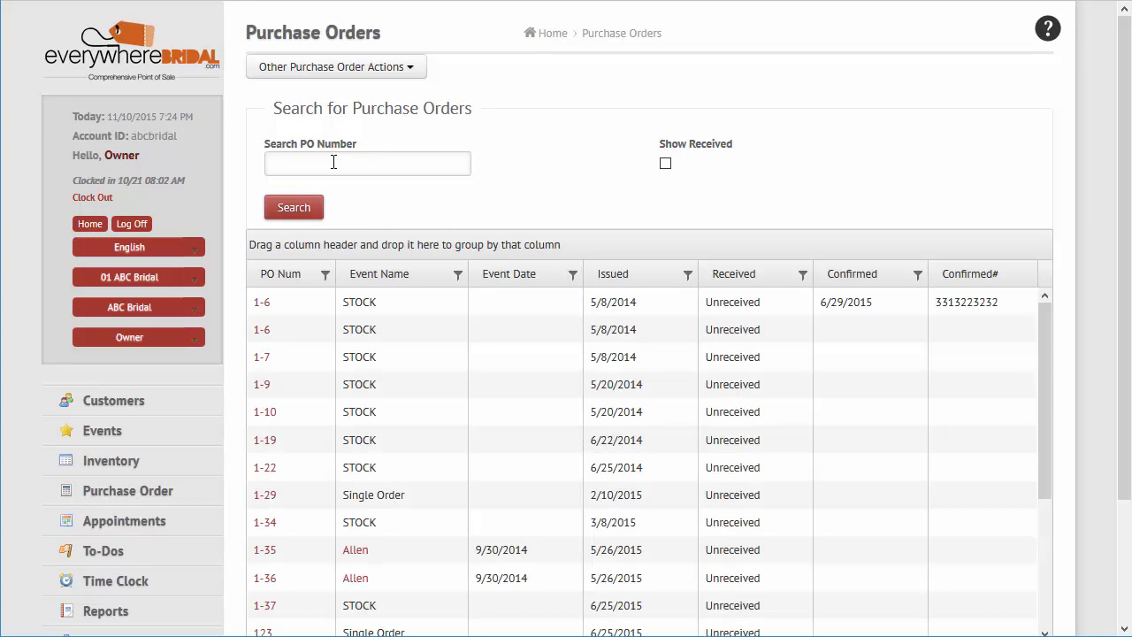
Step: Search the purchase orders by the PO number of the special order just issued
{"action": "left_click", "coordinate": [332, 162]}
{"action": "type", "text": "1-56"}
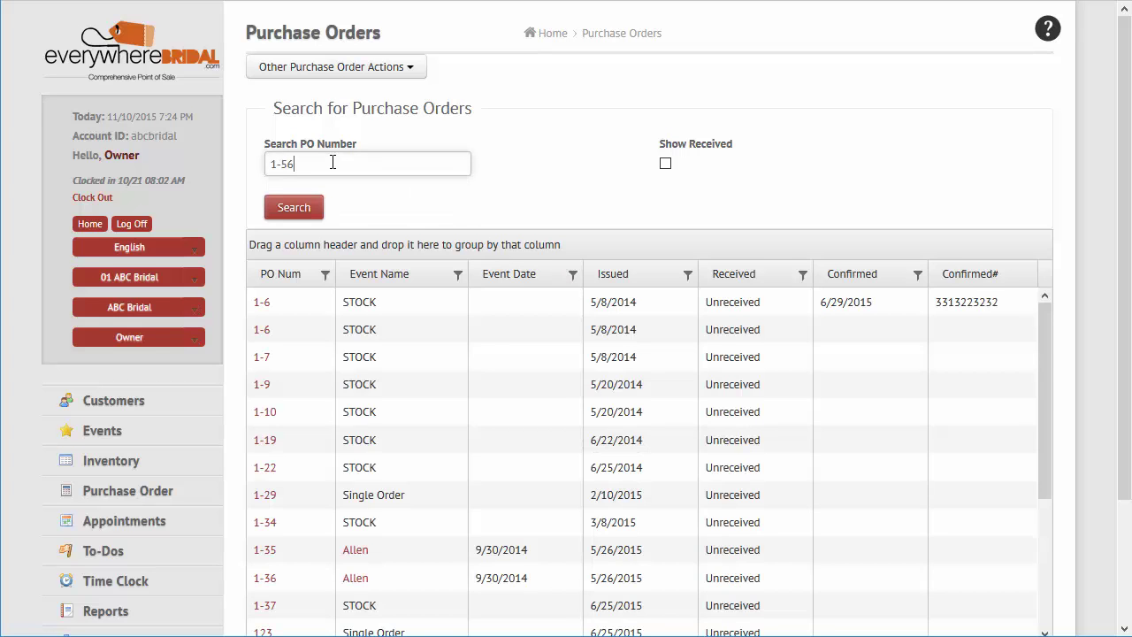
{"action": "left_click", "coordinate": [300, 213]}
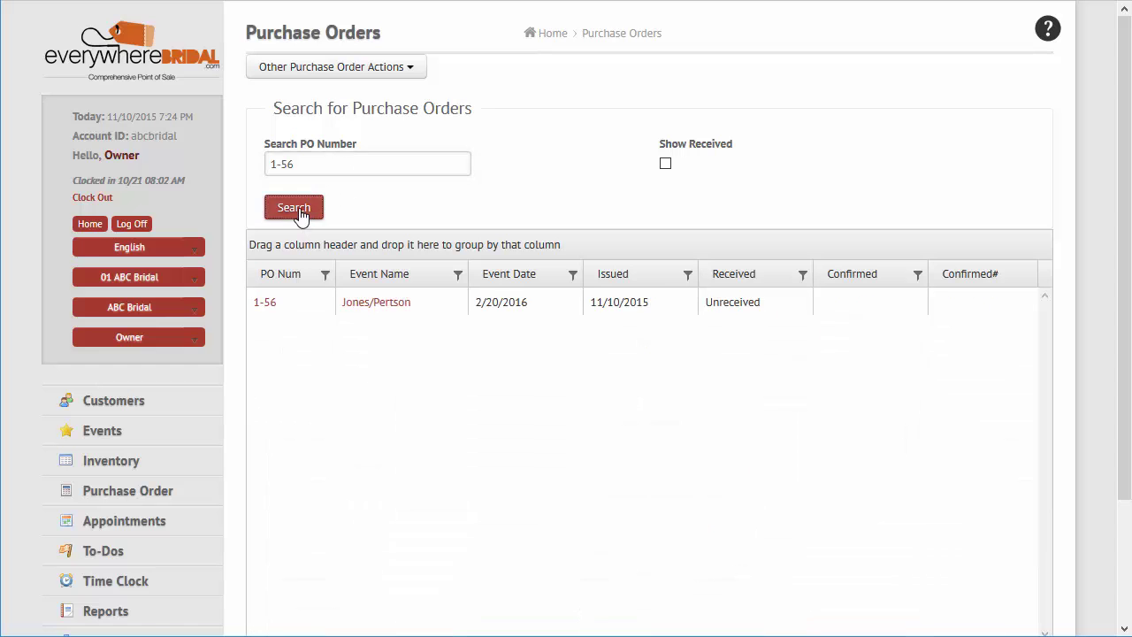
Step: Open the found purchase order, set its confirmed shipping date to 01/15/2016, and open the confirmation number for entry
{"action": "left_click", "coordinate": [264, 303]}
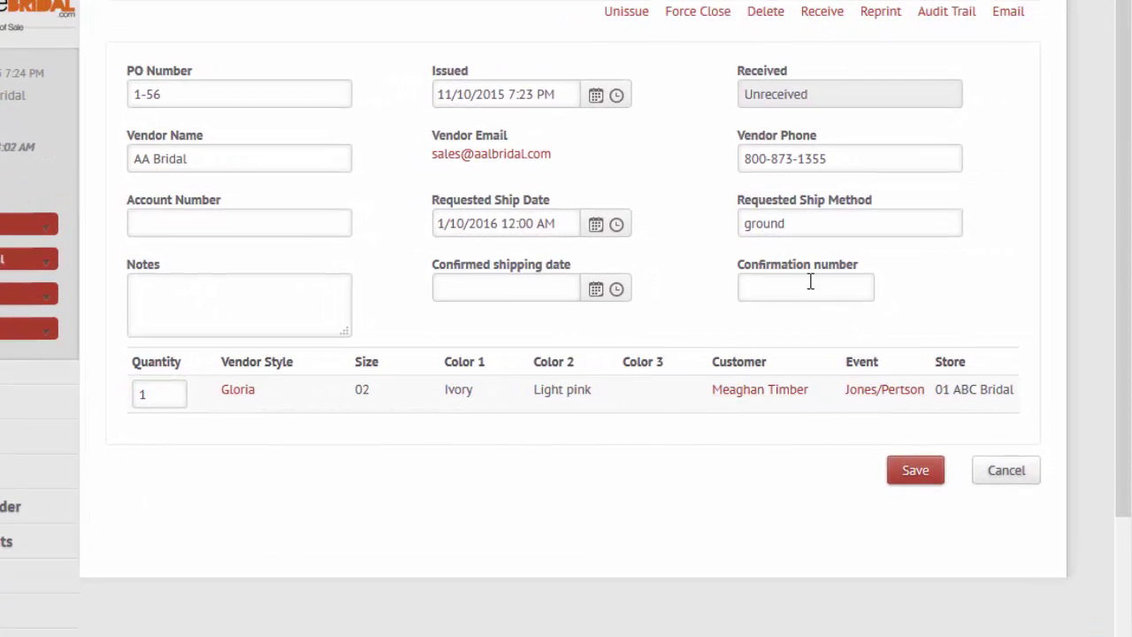
{"action": "left_click", "coordinate": [547, 289]}
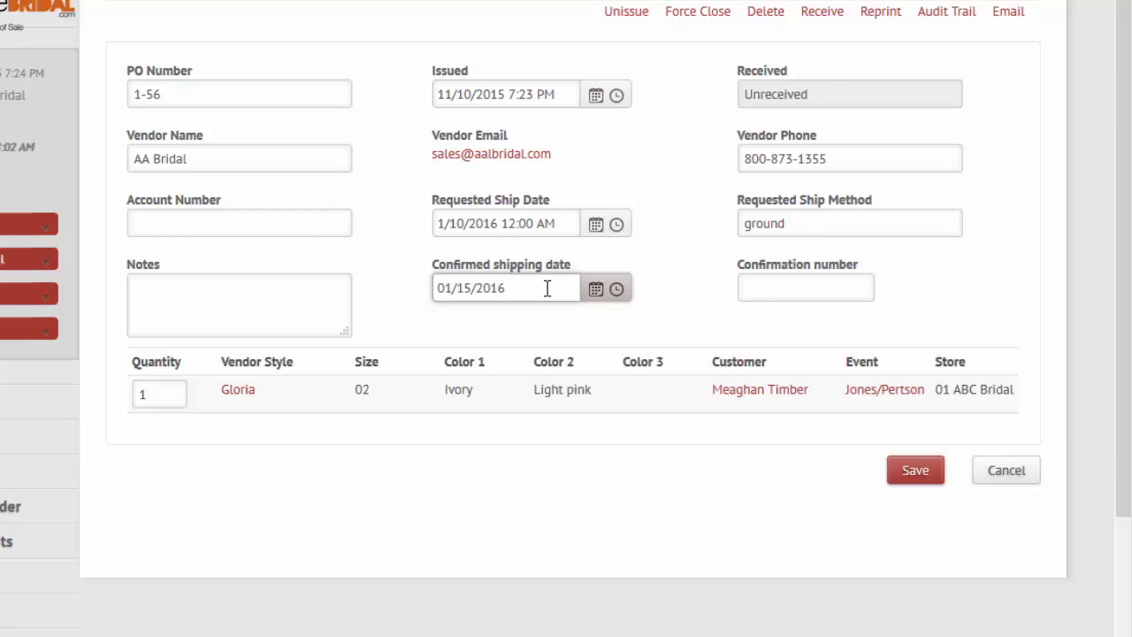
{"action": "left_click", "coordinate": [763, 288]}
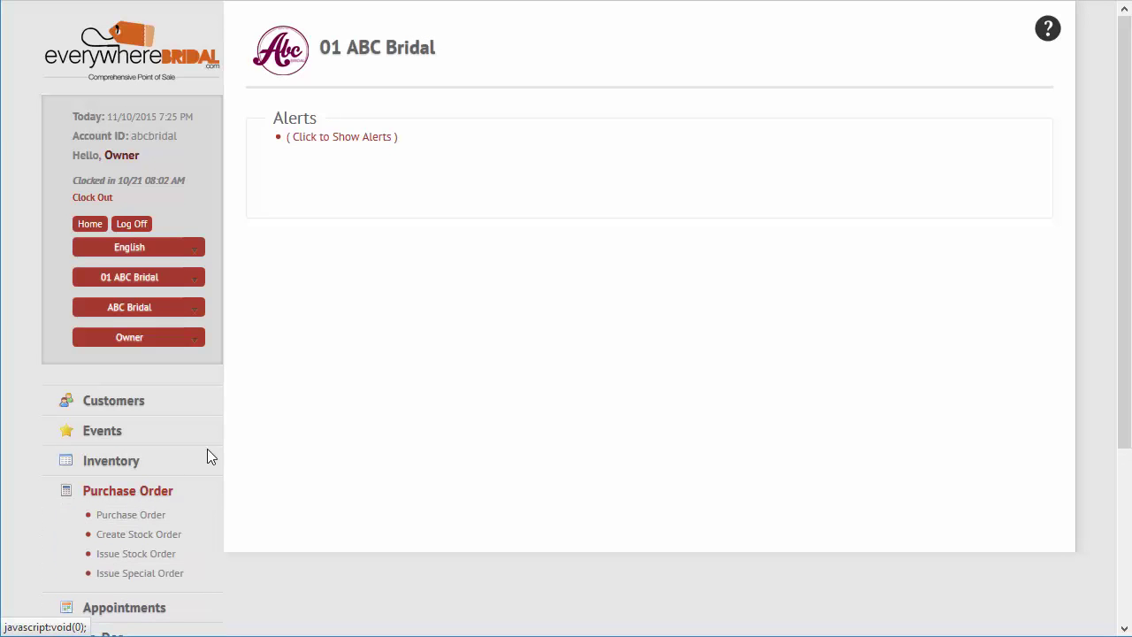
Step: Search the purchase orders by the PO number of the special order just confirmed
{"action": "scroll", "coordinate": [225, 446], "scroll_direction": "down", "scroll_amount": 2}
{"action": "left_click", "coordinate": [132, 414]}
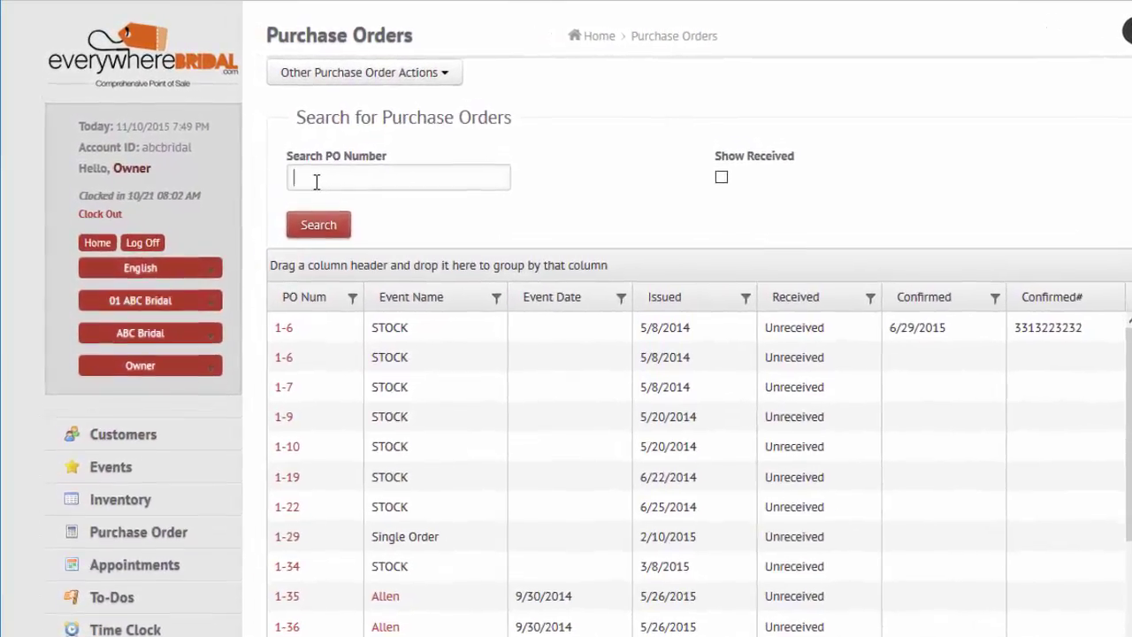
{"action": "left_click", "coordinate": [355, 185]}
{"action": "type", "text": "1-"}
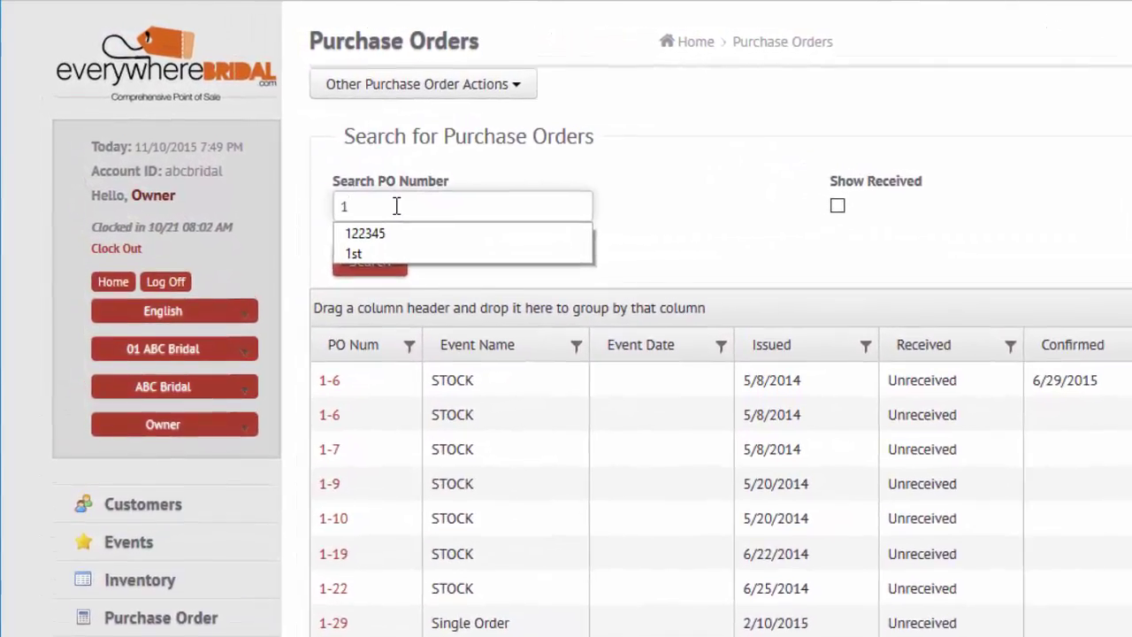
{"action": "type", "text": "56"}
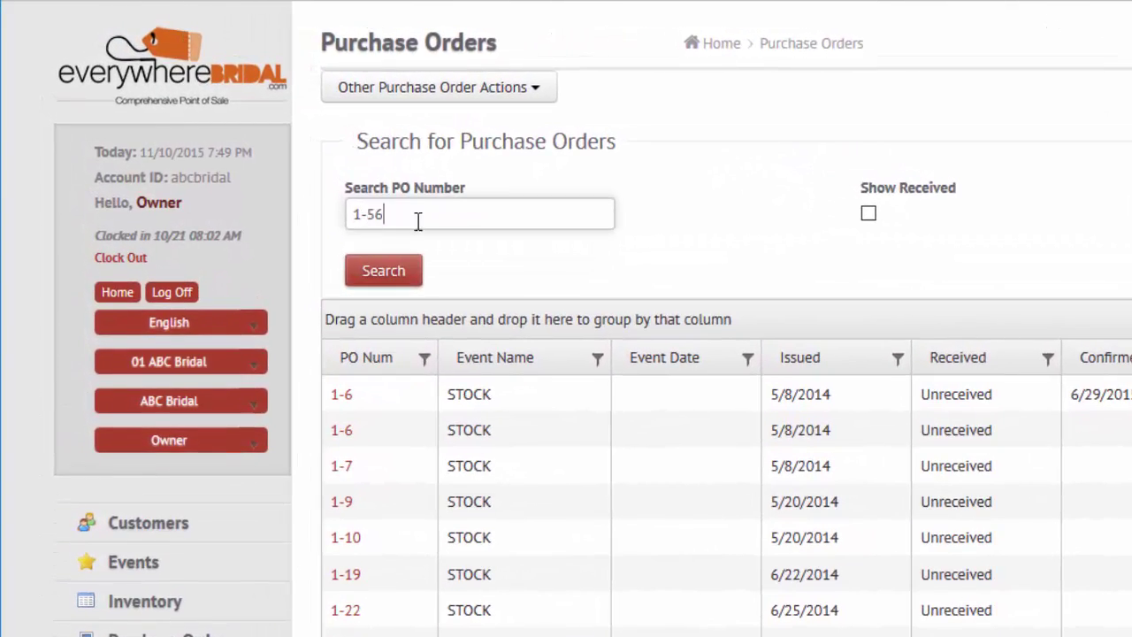
{"action": "left_click", "coordinate": [391, 274]}
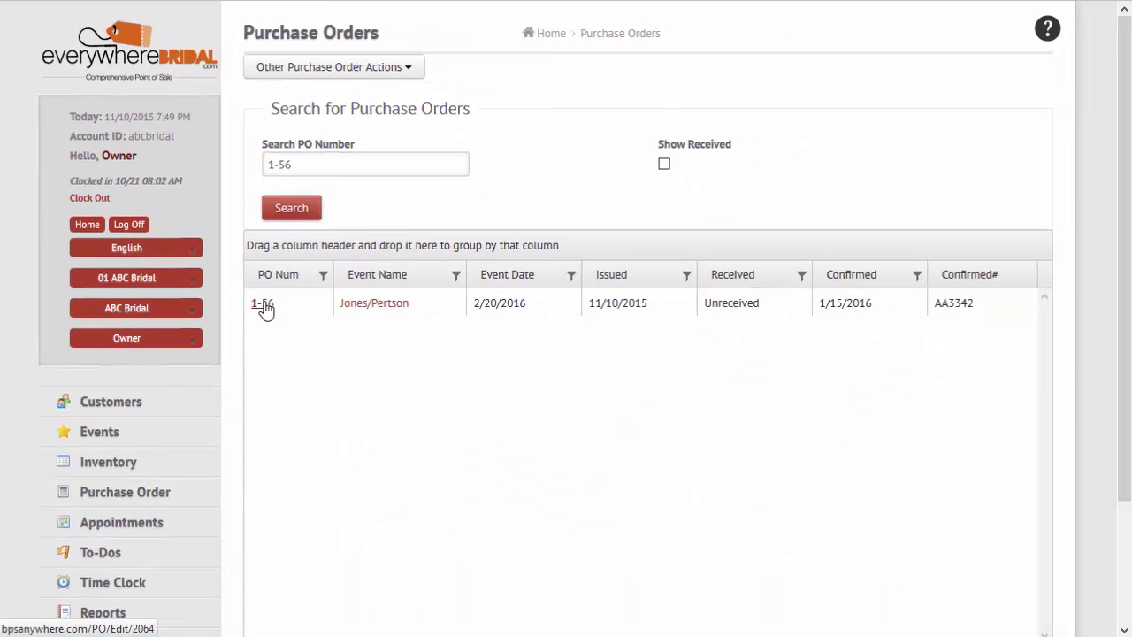
Step: Open the found purchase order, receive 1 of the Gloria style on it, and save the receipt
{"action": "left_click", "coordinate": [265, 303]}
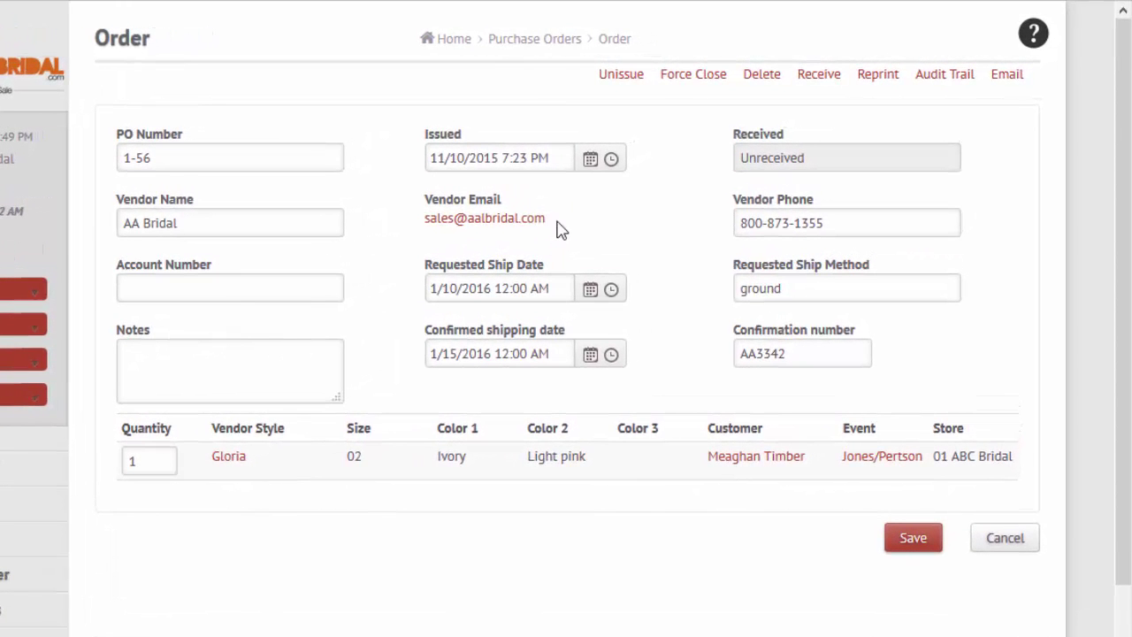
{"action": "left_click", "coordinate": [819, 77]}
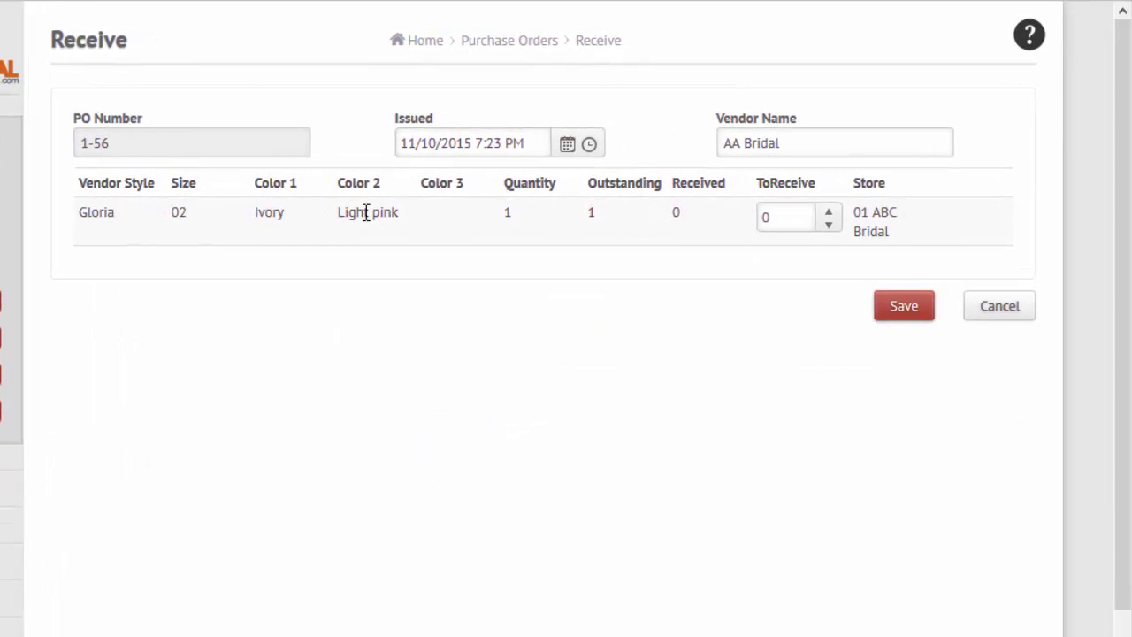
{"action": "left_click", "coordinate": [829, 212]}
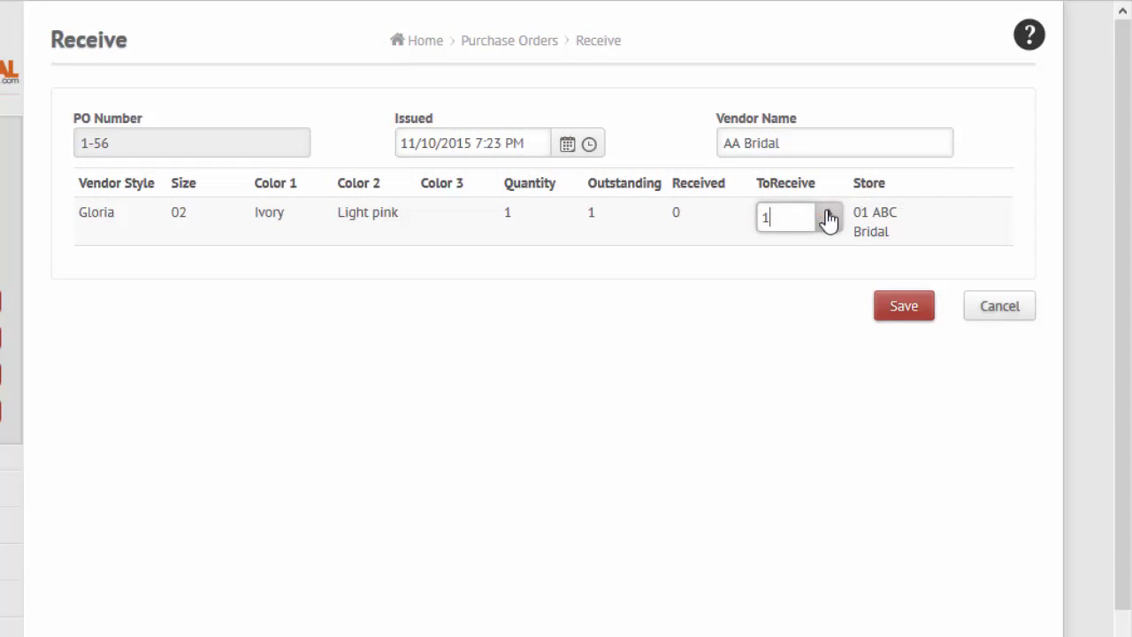
{"action": "left_click", "coordinate": [902, 312]}
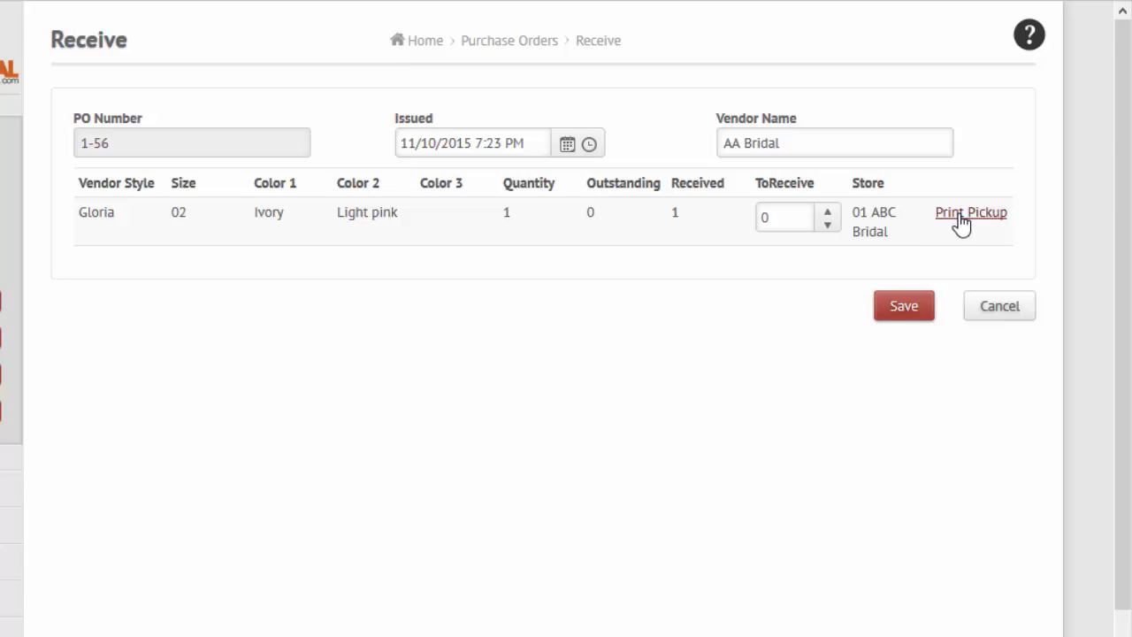
{"action": "left_click", "coordinate": [917, 307]}
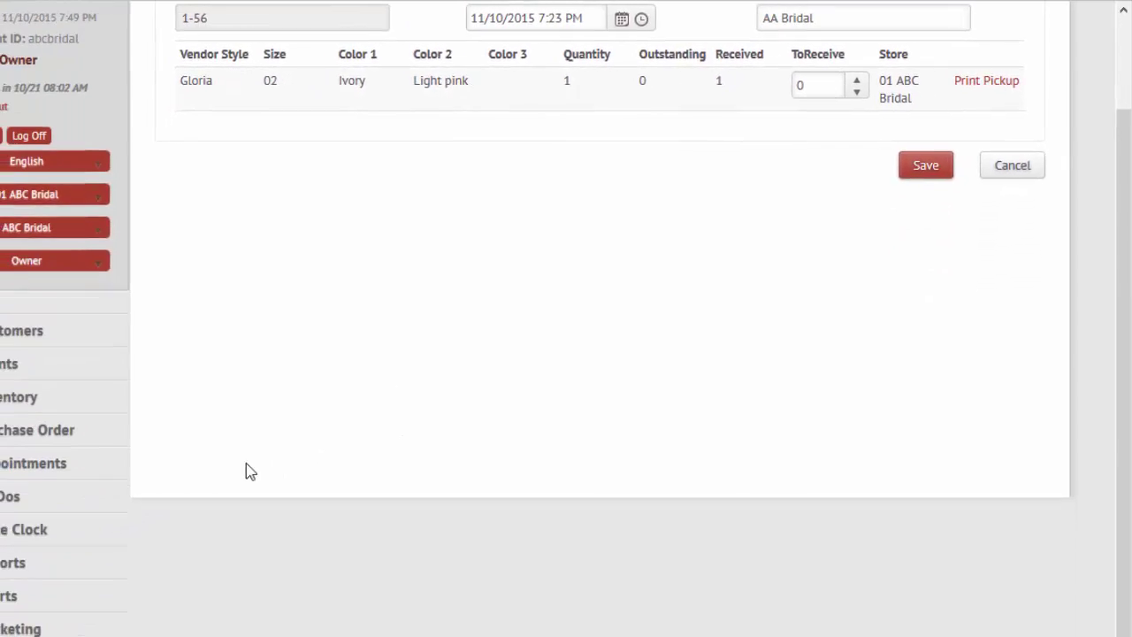
Step: Run the Inventory Pickup report for all stores with 30 days in pickup, limited to items with a balance
{"action": "scroll", "coordinate": [260, 417], "scroll_direction": "down", "scroll_amount": 1}
{"action": "left_click", "coordinate": [104, 467]}
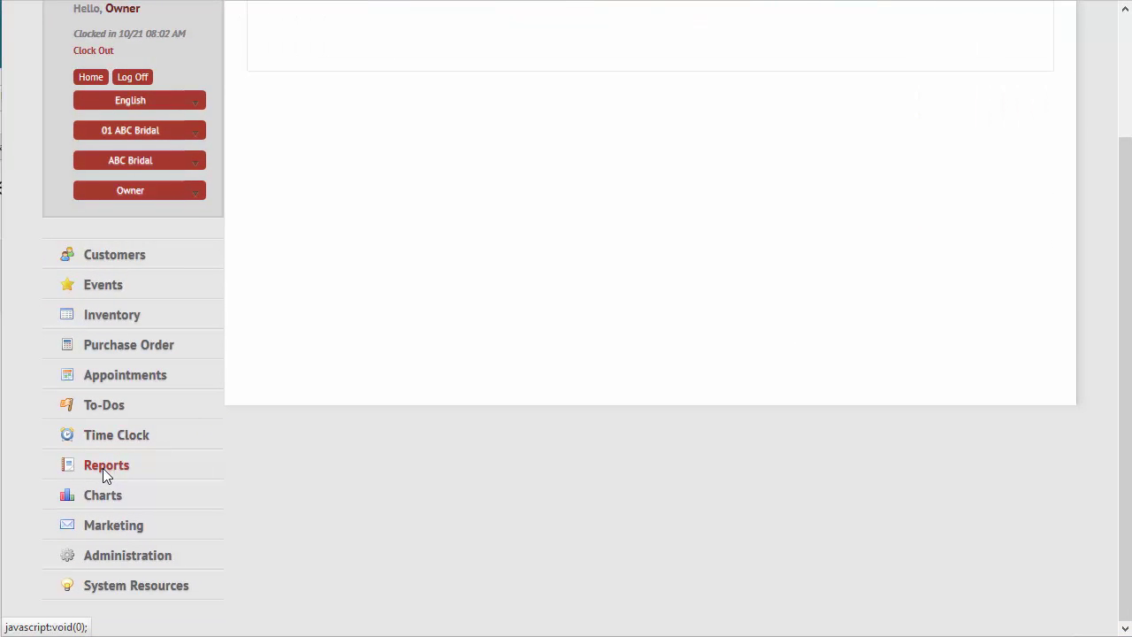
{"action": "left_click", "coordinate": [105, 471]}
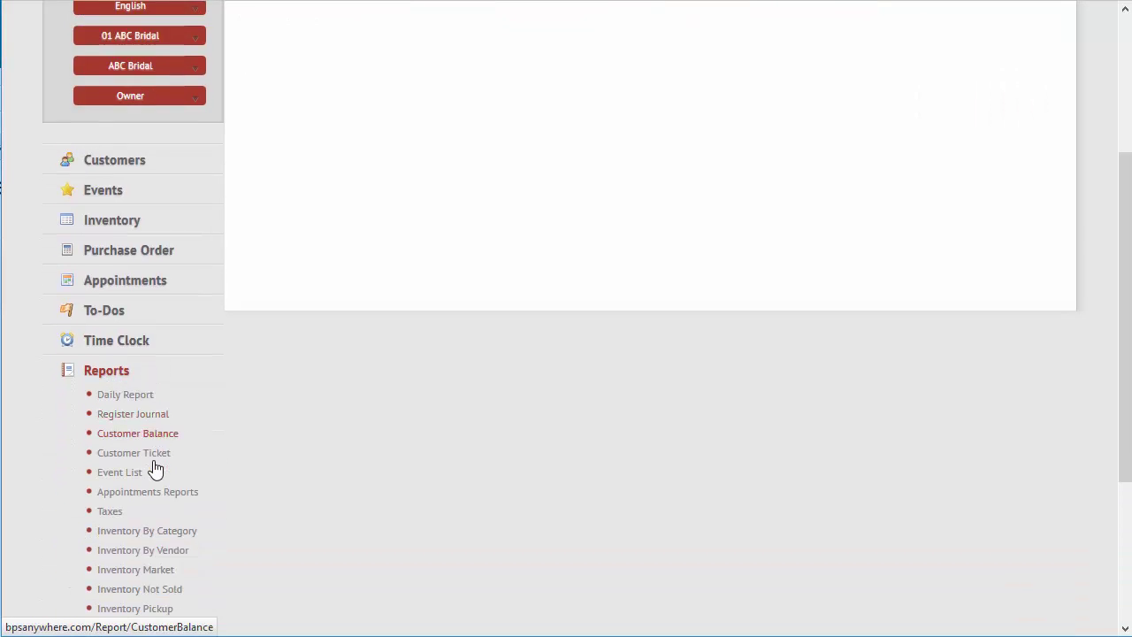
{"action": "scroll", "coordinate": [154, 469], "scroll_direction": "down", "scroll_amount": 2}
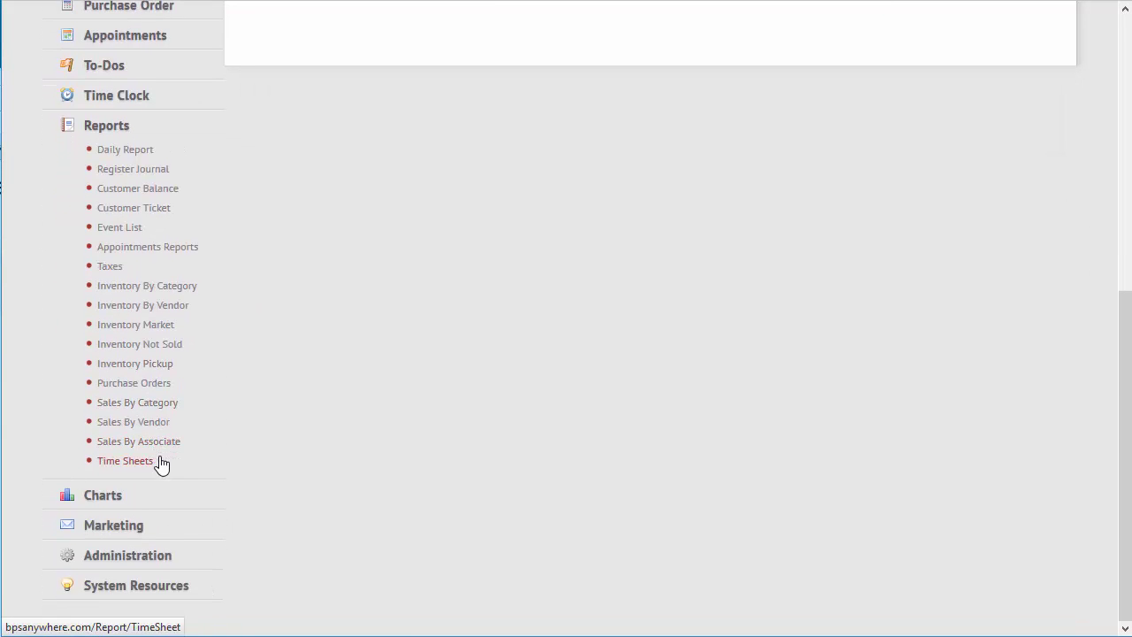
{"action": "left_click", "coordinate": [159, 374]}
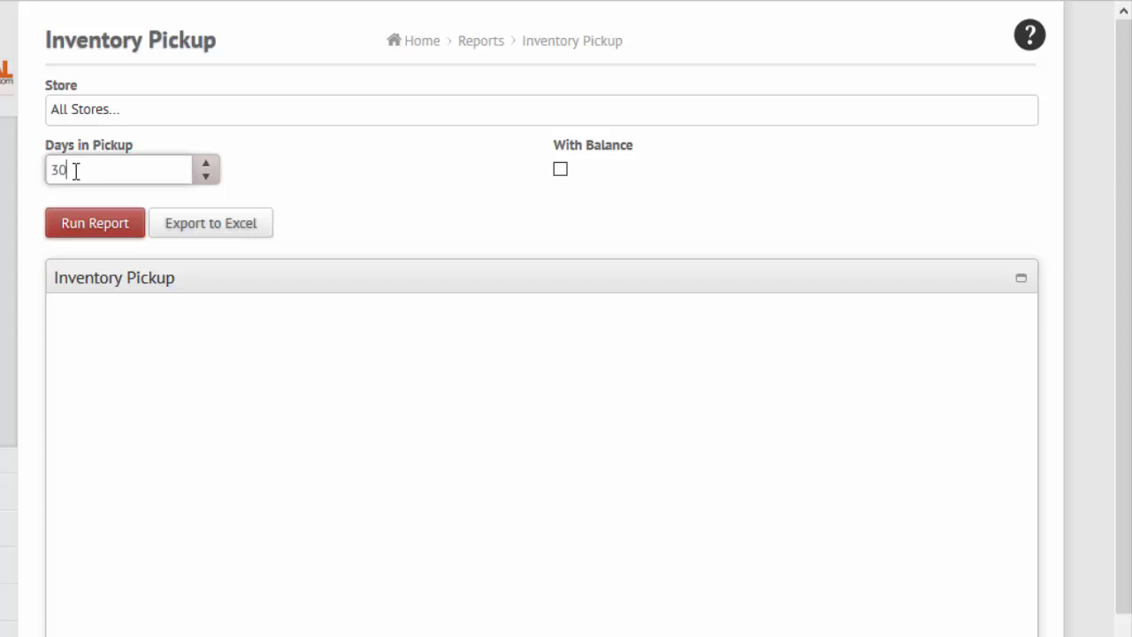
{"action": "left_click", "coordinate": [559, 172]}
{"action": "left_click", "coordinate": [79, 223]}
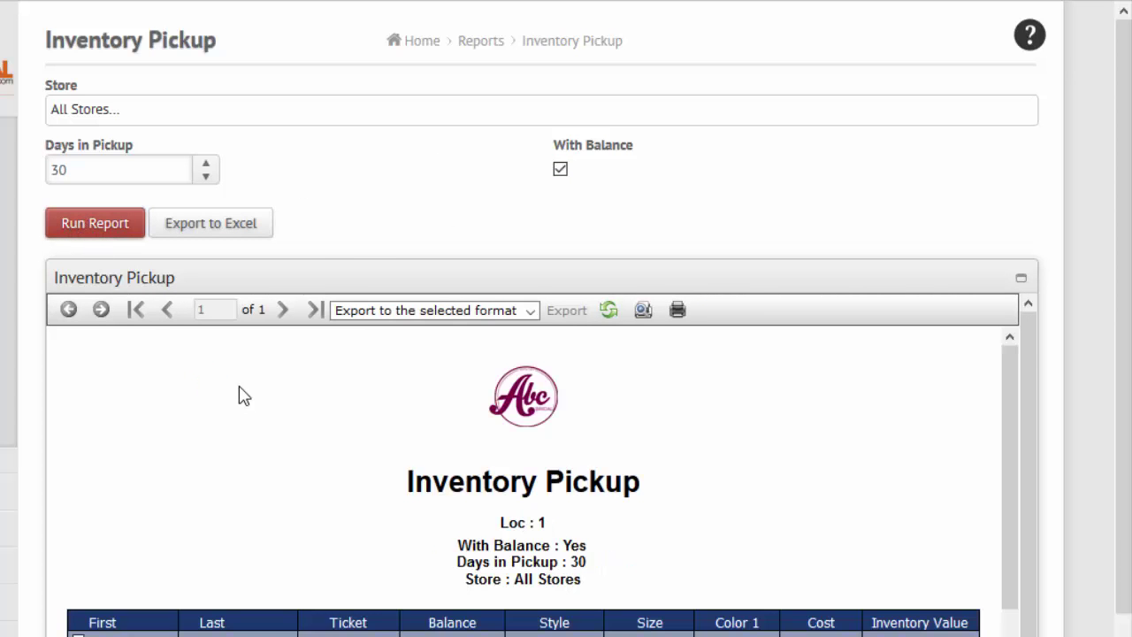
Step: Open the ticket of the report's second customer and review its sale, payment and total balance
{"action": "scroll", "coordinate": [257, 423], "scroll_direction": "down", "scroll_amount": 1}
{"action": "scroll", "coordinate": [256, 423], "scroll_direction": "down", "scroll_amount": 1}
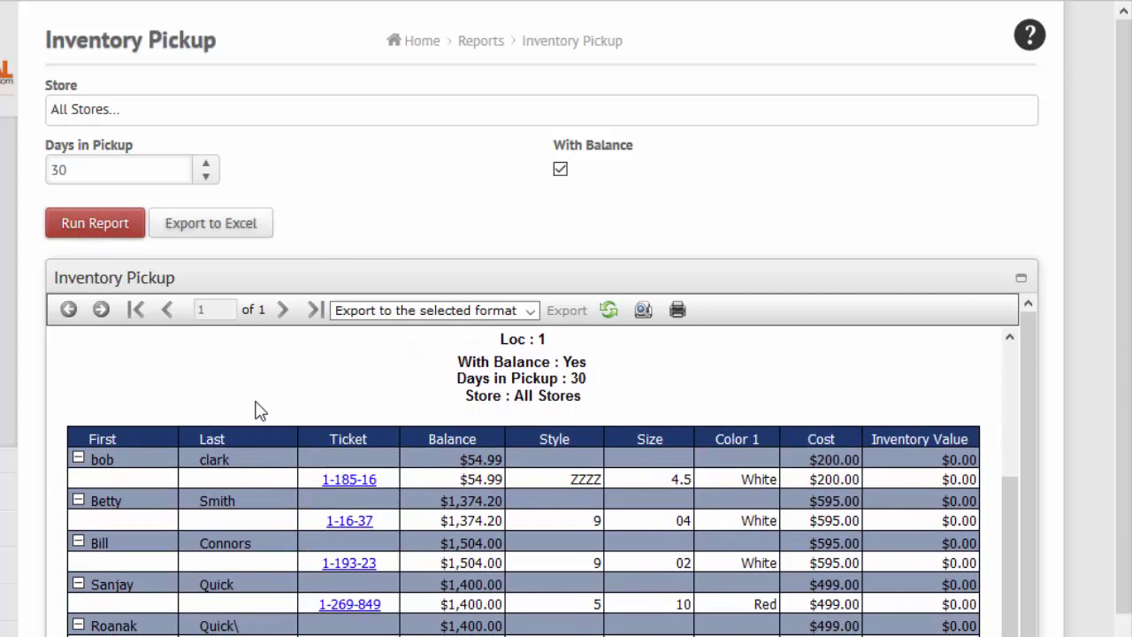
{"action": "left_click", "coordinate": [349, 521]}
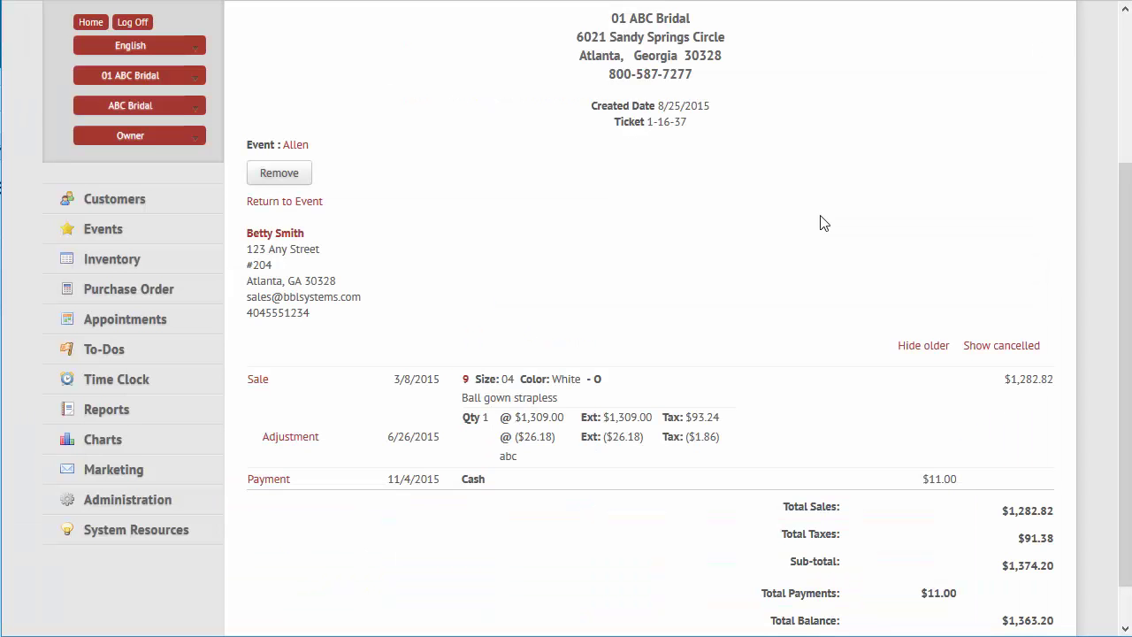
{"action": "scroll", "coordinate": [818, 234], "scroll_direction": "down", "scroll_amount": 1}
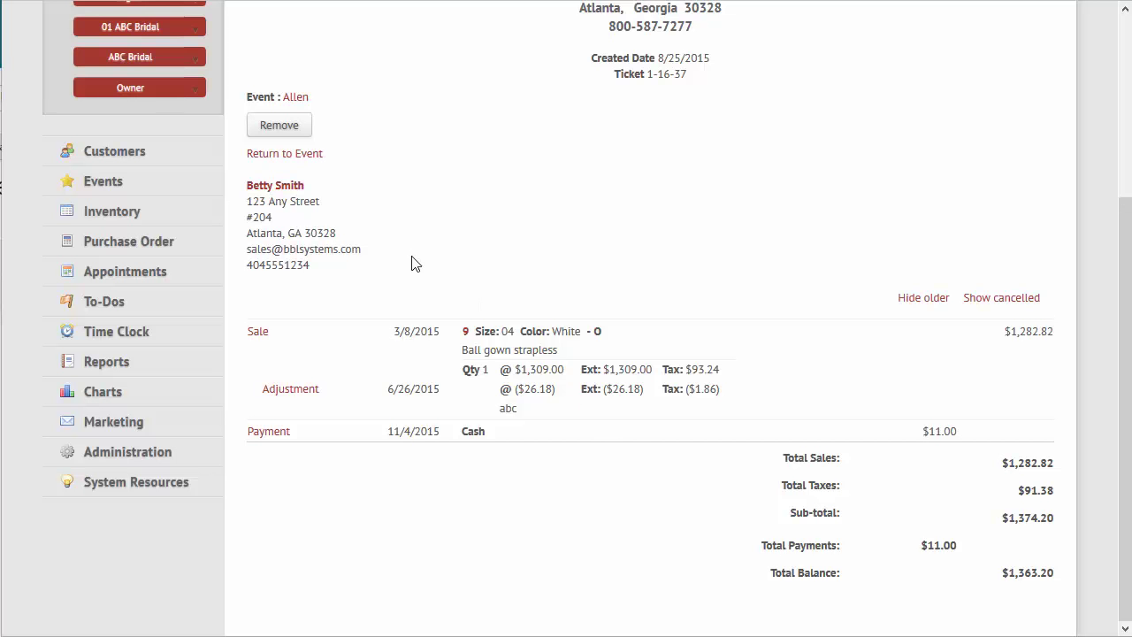
Step: Open the customer's record from the ticket and start an email to them with the Customer Pickup and Balance template
{"action": "left_click", "coordinate": [288, 187]}
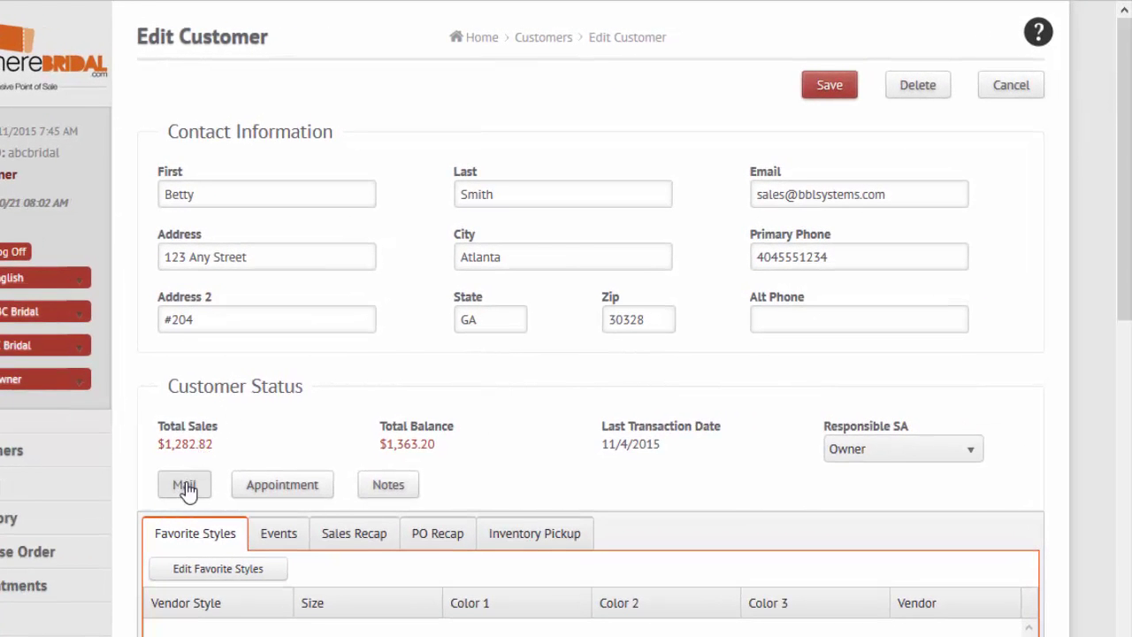
{"action": "left_click", "coordinate": [185, 488]}
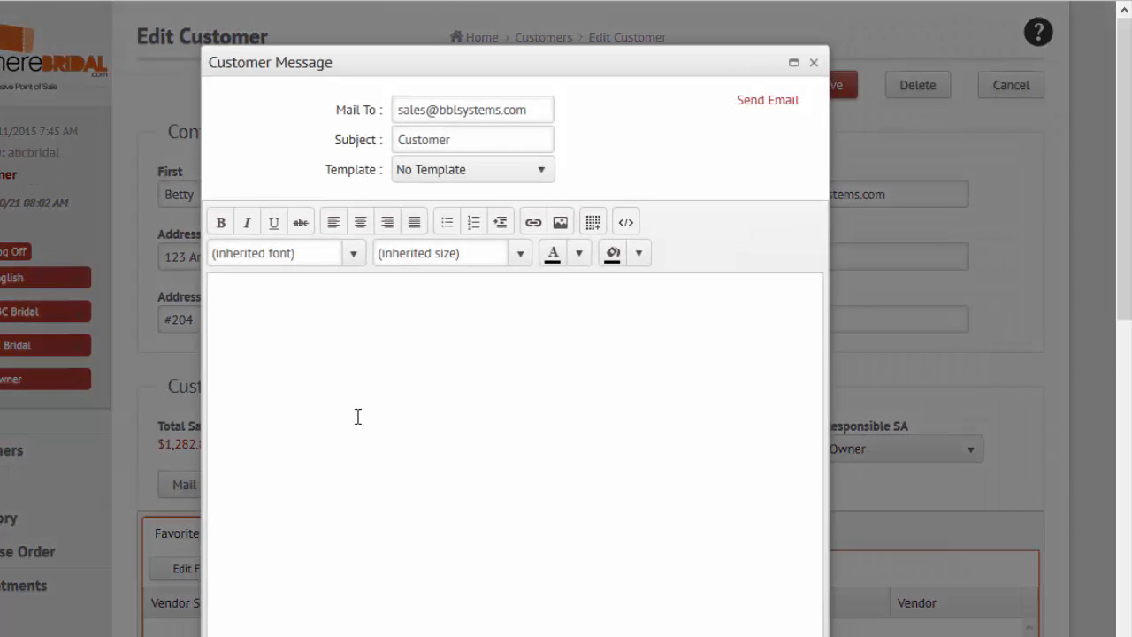
{"action": "left_click", "coordinate": [493, 170]}
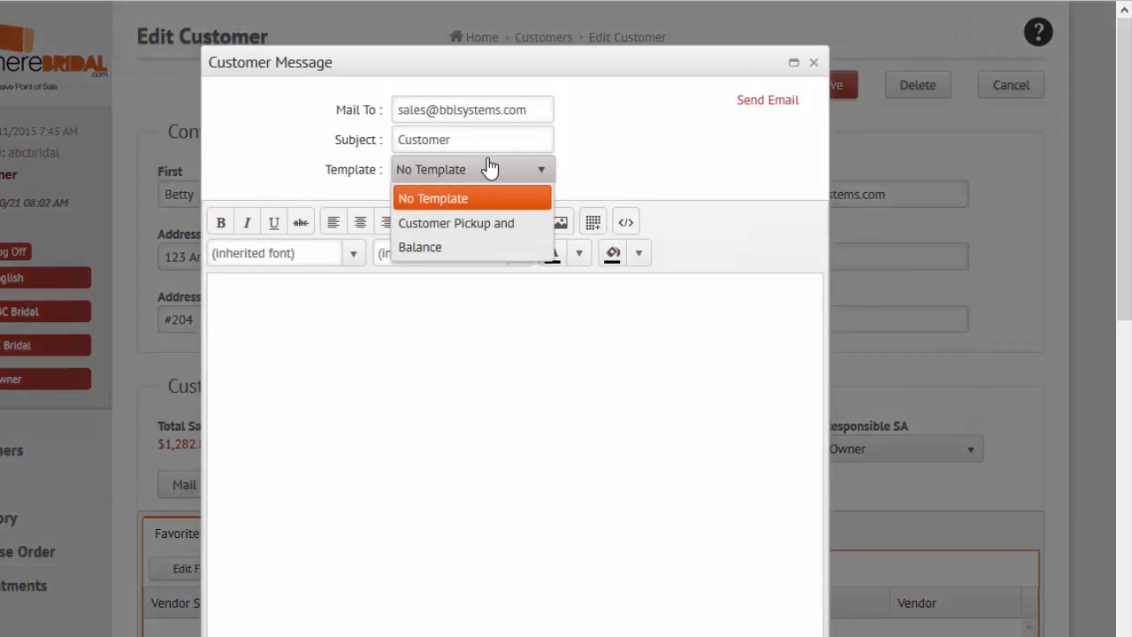
{"action": "left_click", "coordinate": [460, 239]}
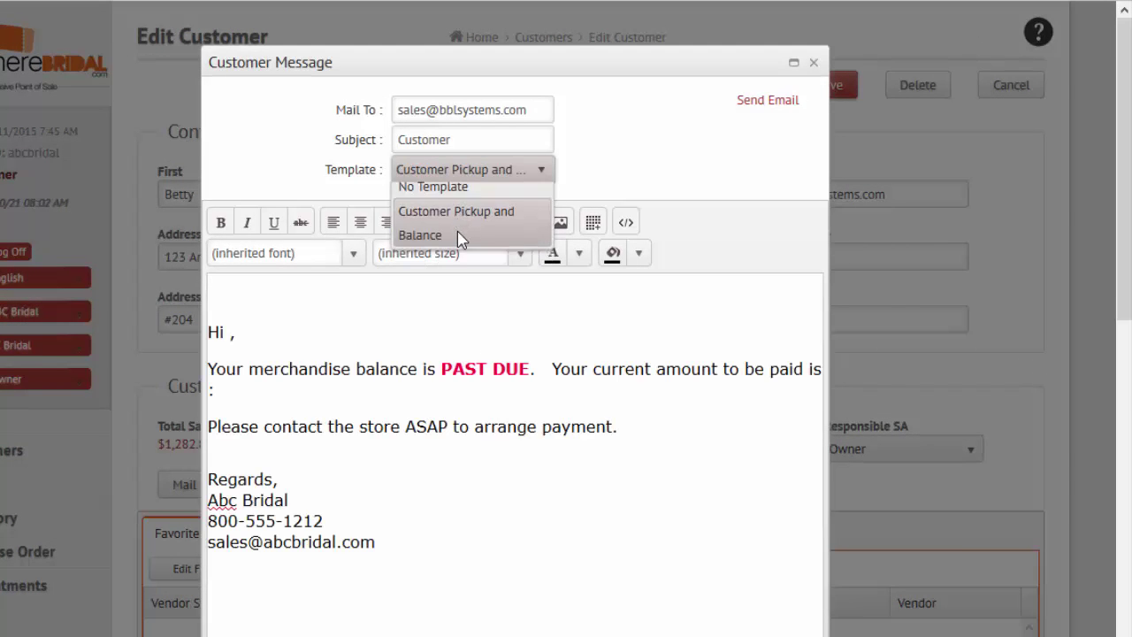
Step: Add the customer's first name to the greeting, enter $1,363.20 as the amount to be paid, and send the email
{"action": "left_click", "coordinate": [233, 336]}
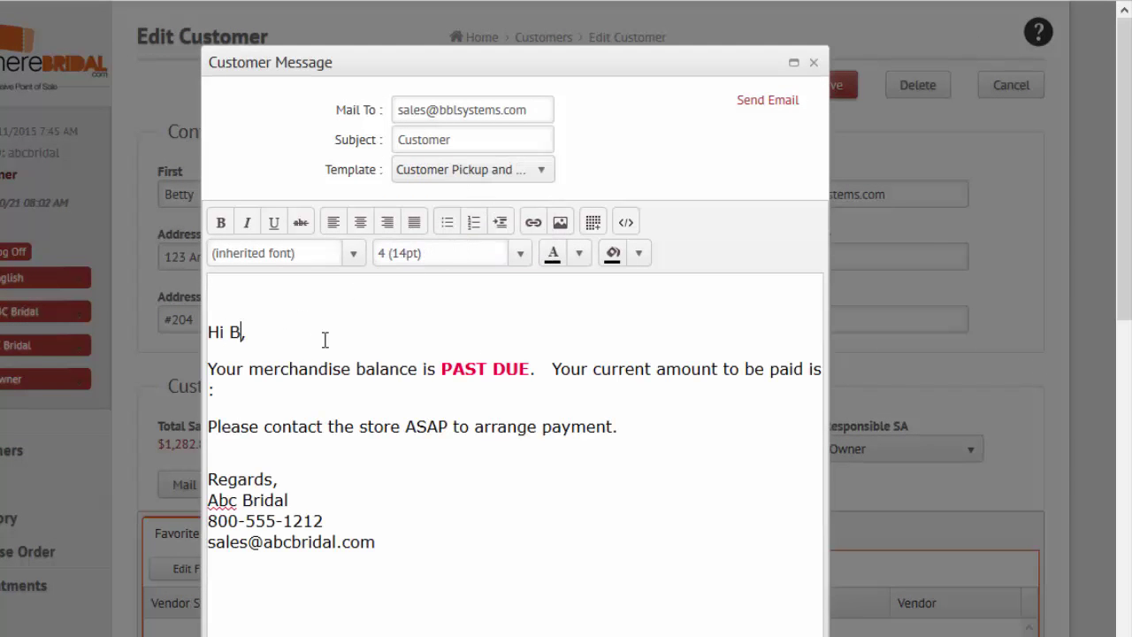
{"action": "key", "text": "Right"}
{"action": "key", "text": "Down"}
{"action": "key", "text": "Down"}
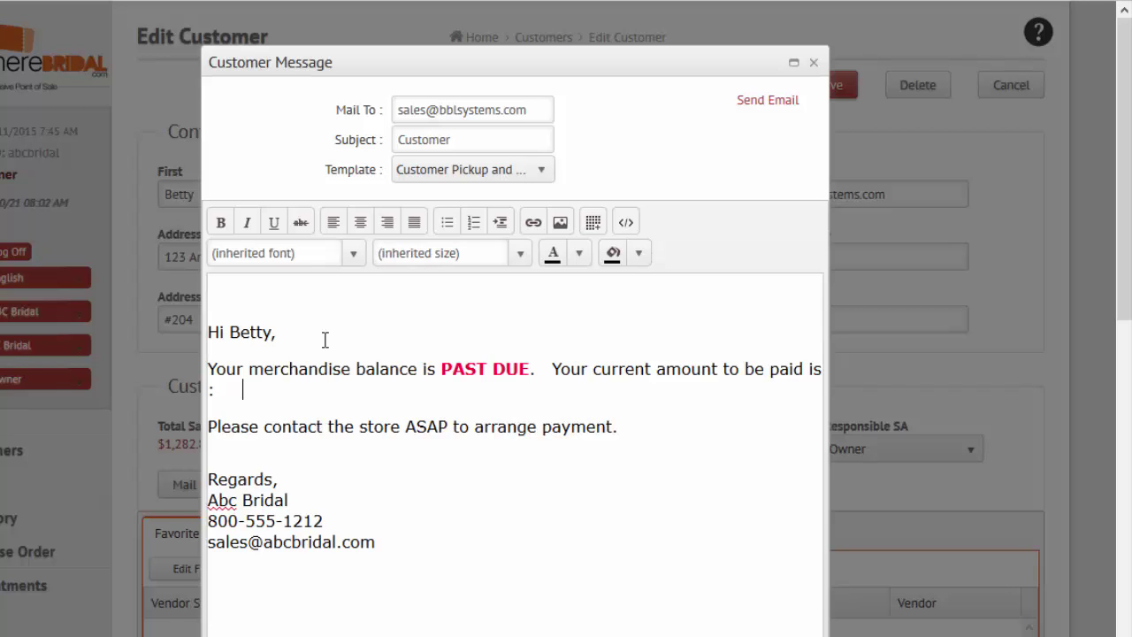
{"action": "type", "text": "$1,363.20"}
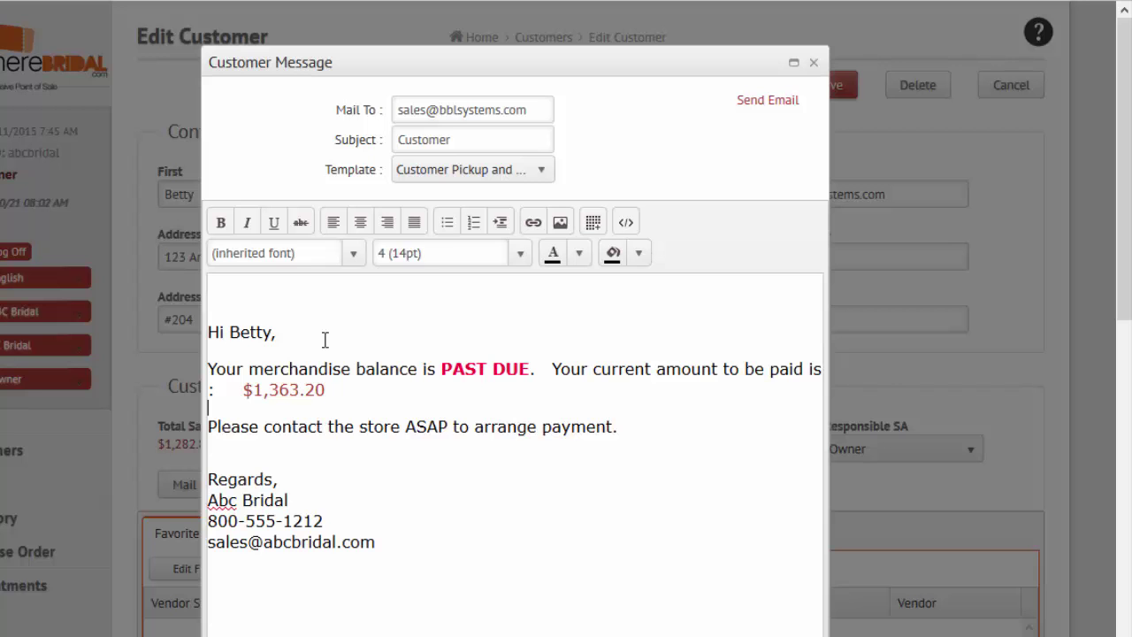
{"action": "left_click", "coordinate": [765, 102]}
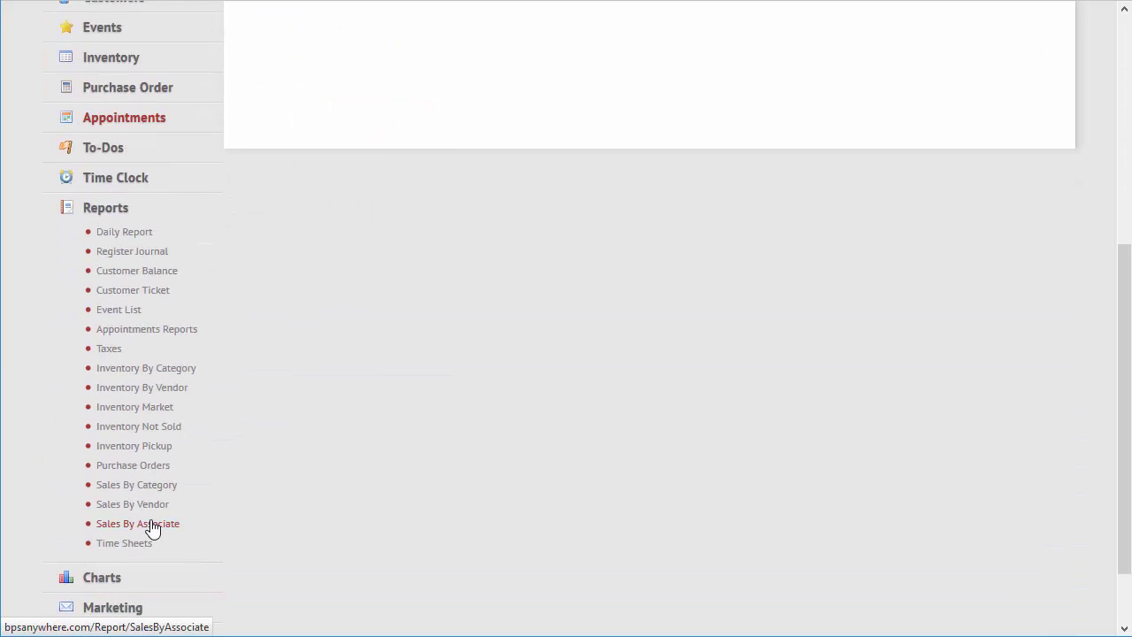
Step: Run the Daily Report for all stores for 11/10/2015 and expand the Check receipts
{"action": "left_click", "coordinate": [124, 232]}
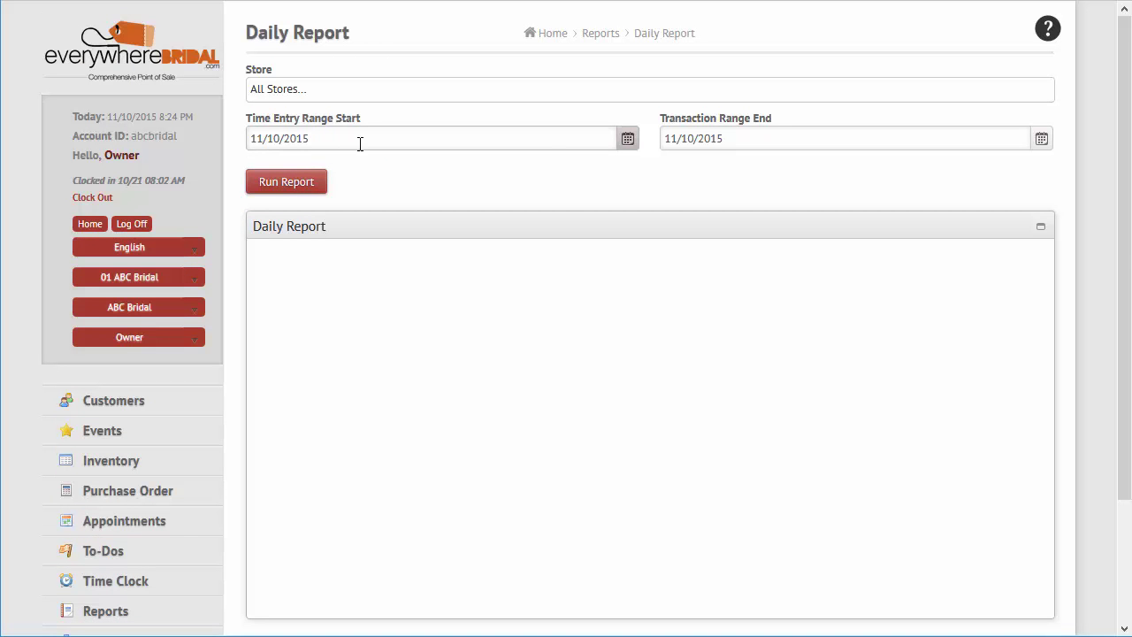
{"action": "left_click", "coordinate": [292, 186]}
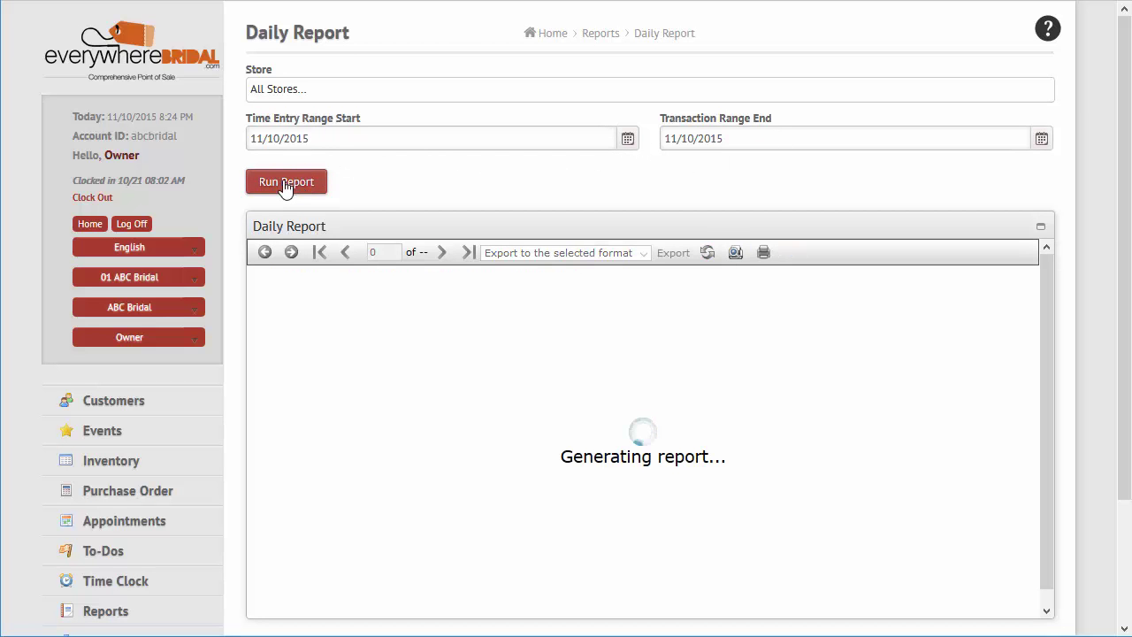
{"action": "scroll", "coordinate": [525, 363], "scroll_direction": "down", "scroll_amount": 2}
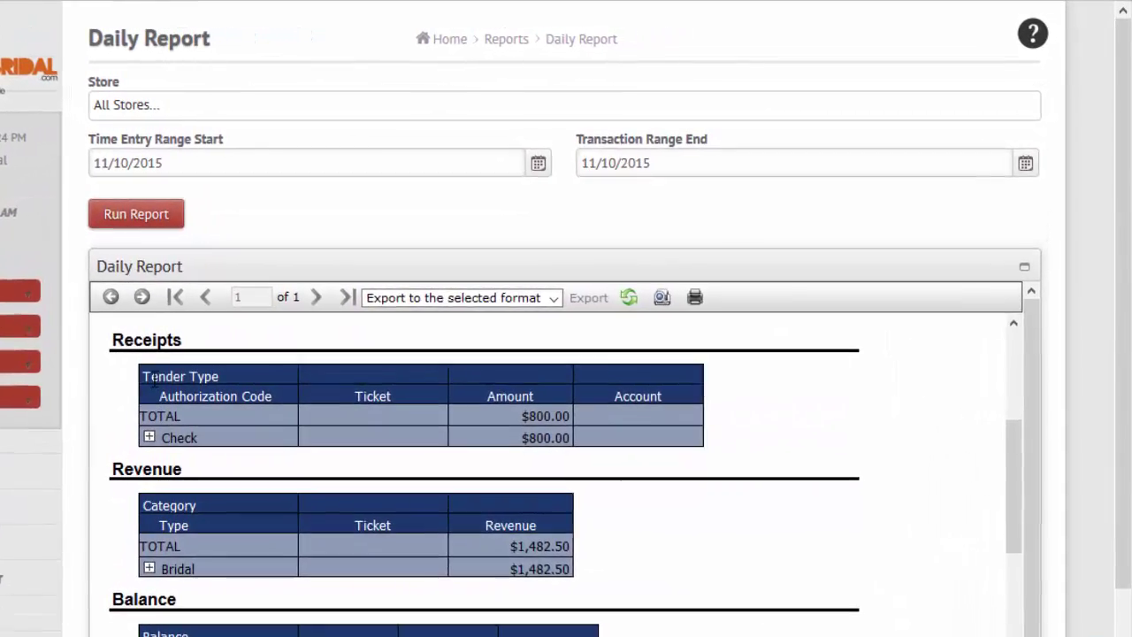
{"action": "left_click", "coordinate": [134, 444]}
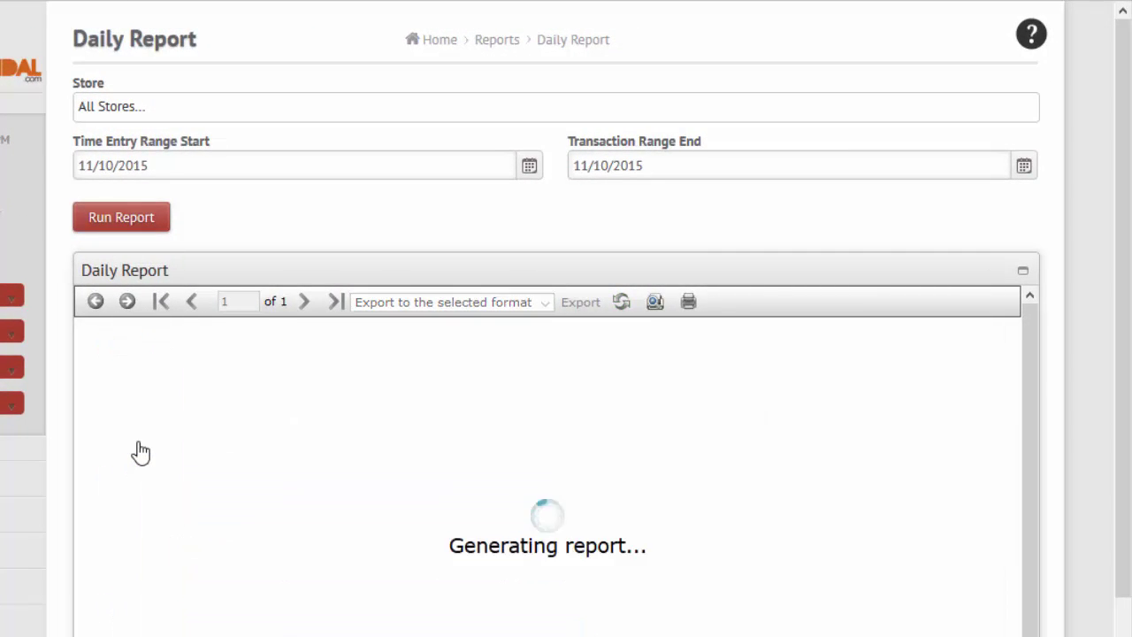
Step: Review the report's receipts and balance sections, then expand the Bridal revenue and examine its breakdown against the total
{"action": "scroll", "coordinate": [199, 462], "scroll_direction": "down", "scroll_amount": 1}
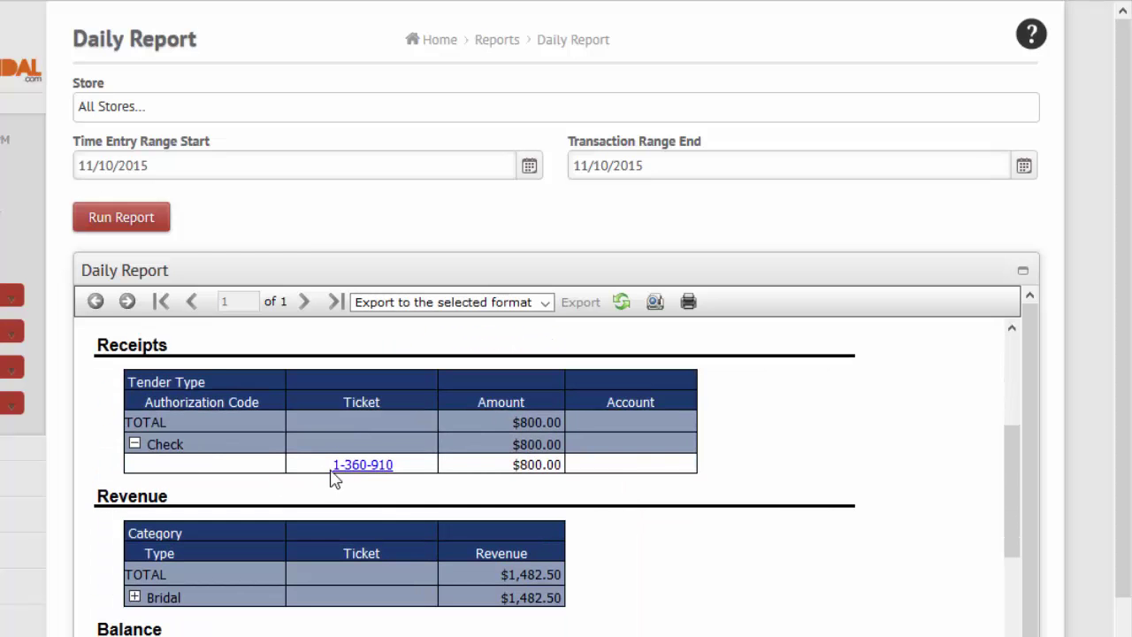
{"action": "scroll", "coordinate": [468, 488], "scroll_direction": "down", "scroll_amount": 2}
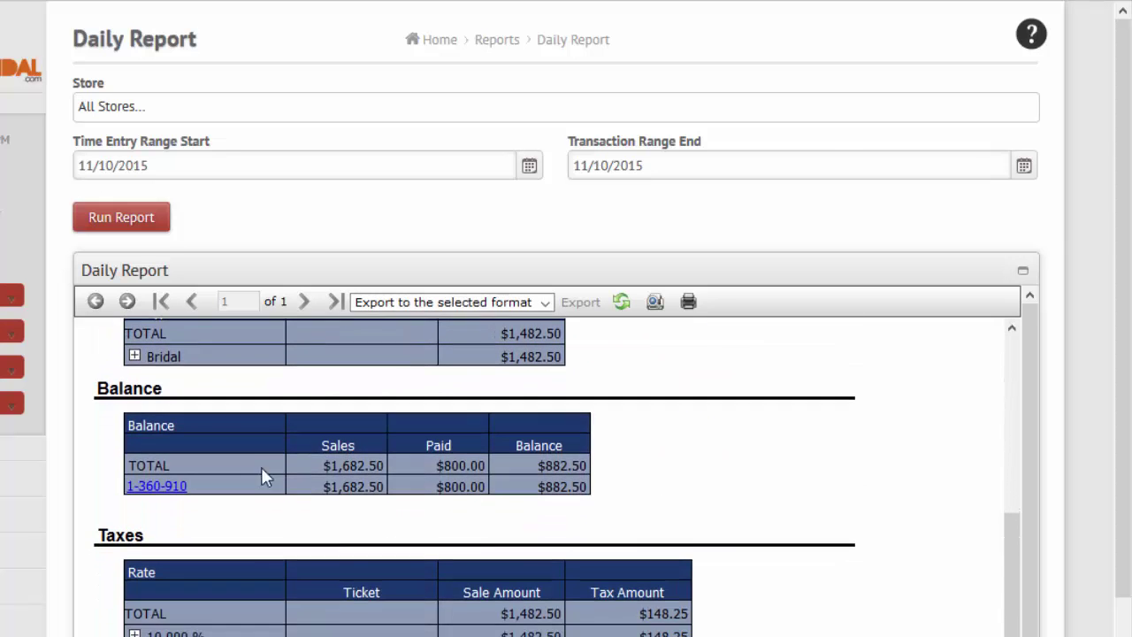
{"action": "scroll", "coordinate": [221, 436], "scroll_direction": "up", "scroll_amount": 1}
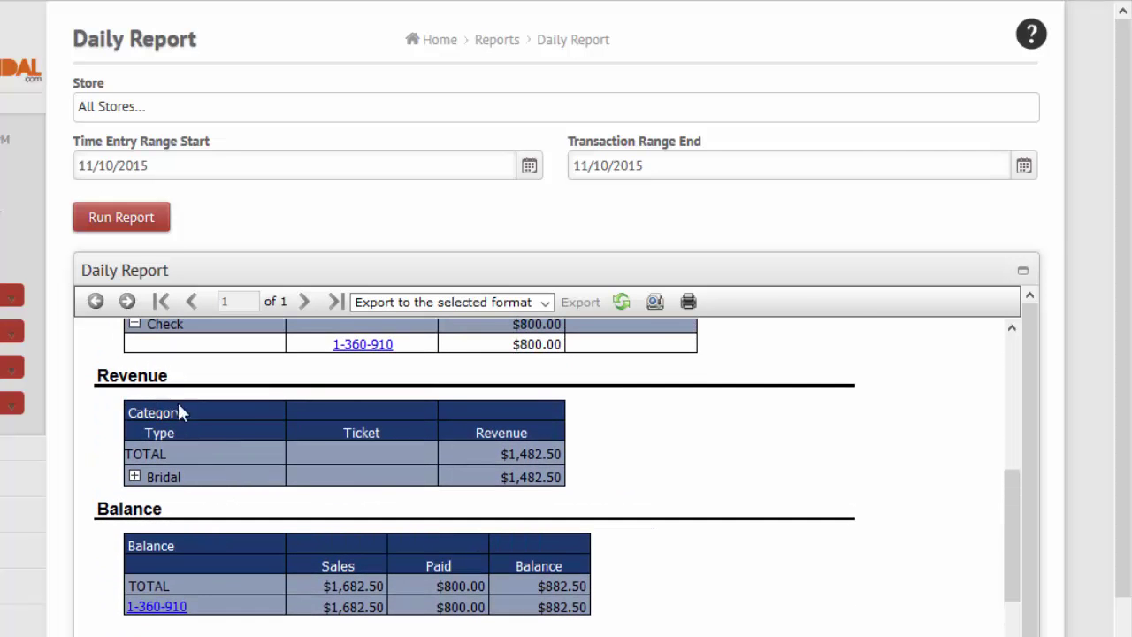
{"action": "left_click", "coordinate": [134, 477]}
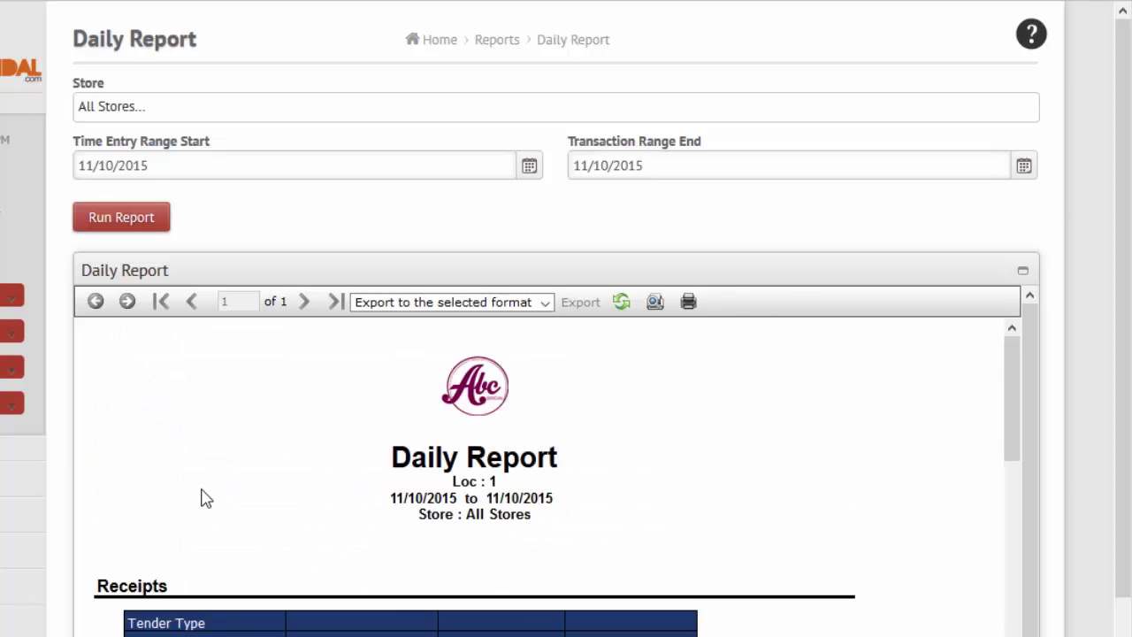
{"action": "scroll", "coordinate": [205, 500], "scroll_direction": "down", "scroll_amount": 4}
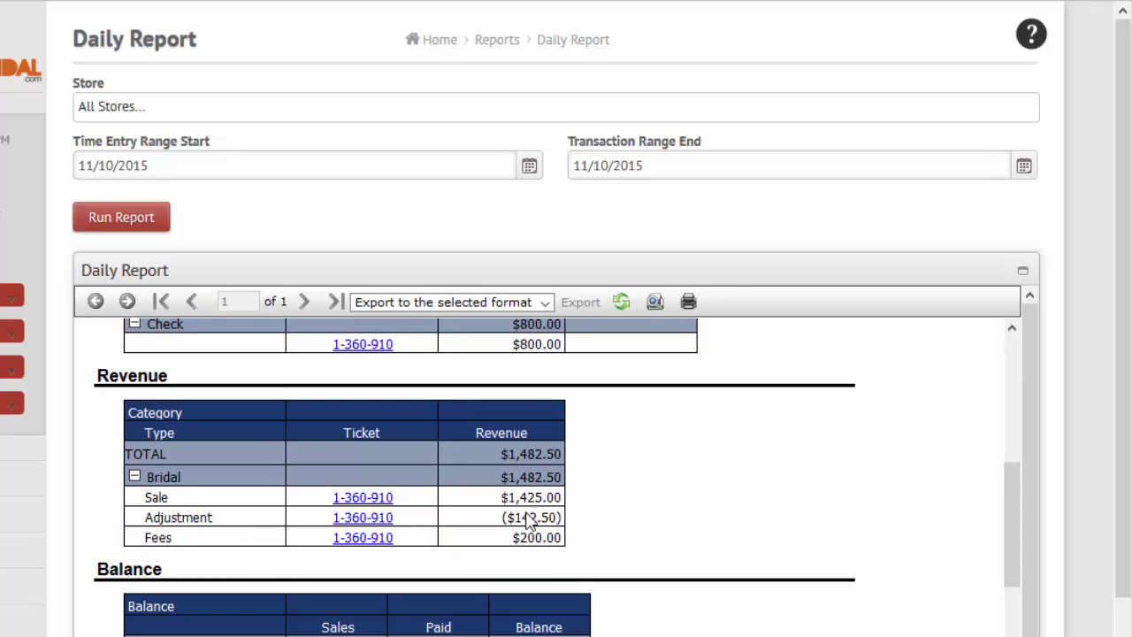
{"action": "left_click_drag", "start_coordinate": [509, 454], "coordinate": [567, 471]}
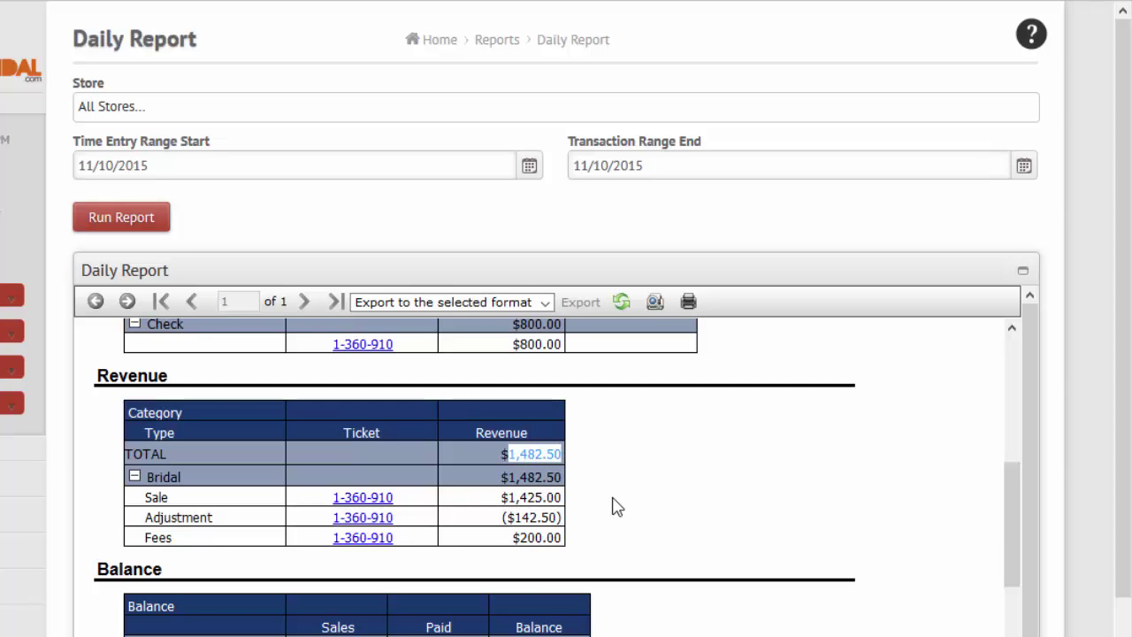
Step: Review the Daily Report's Balance, Taxes and Cost of Sales sections, checking the remaining balance on the ticket
{"action": "scroll", "coordinate": [614, 509], "scroll_direction": "down", "scroll_amount": 3}
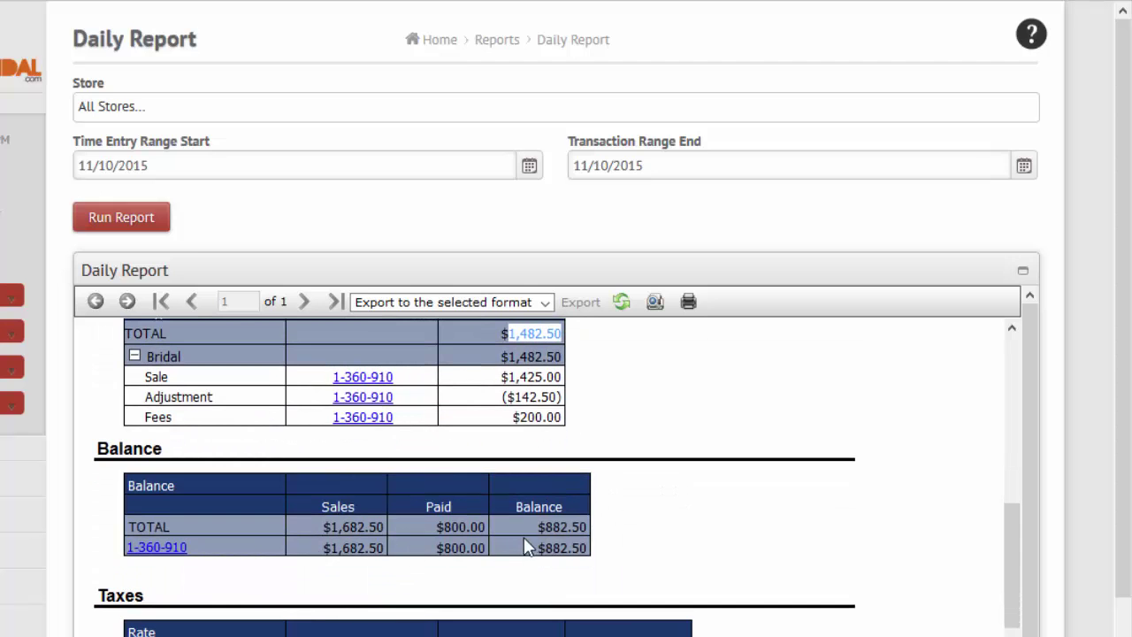
{"action": "left_click_drag", "start_coordinate": [538, 549], "coordinate": [585, 549]}
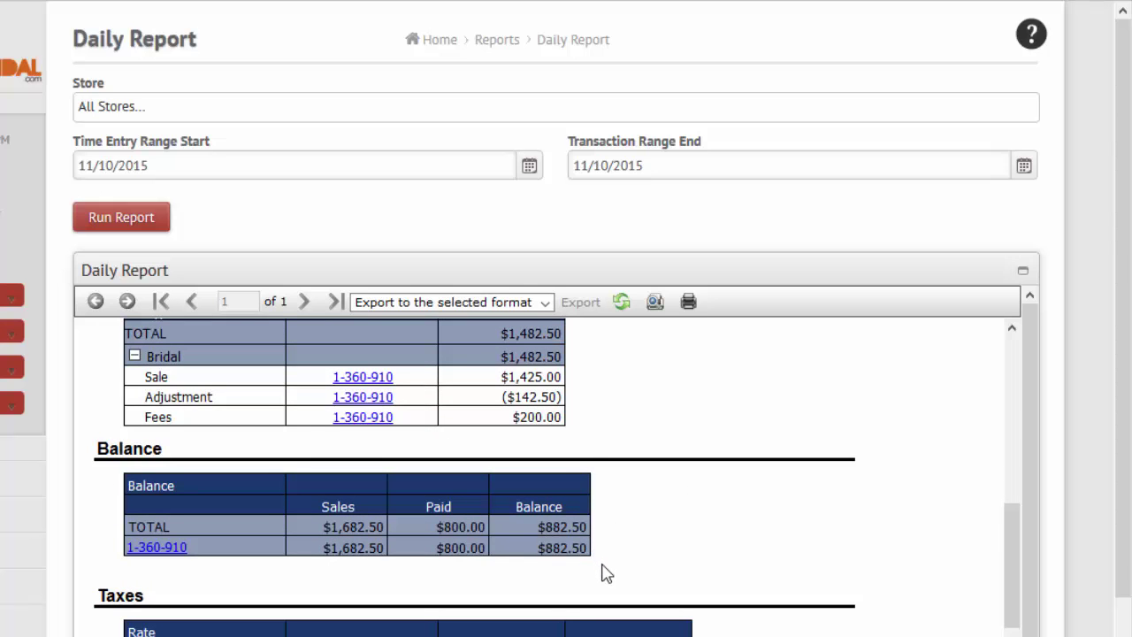
{"action": "left_click", "coordinate": [604, 571]}
{"action": "scroll", "coordinate": [601, 572], "scroll_direction": "down", "scroll_amount": 3}
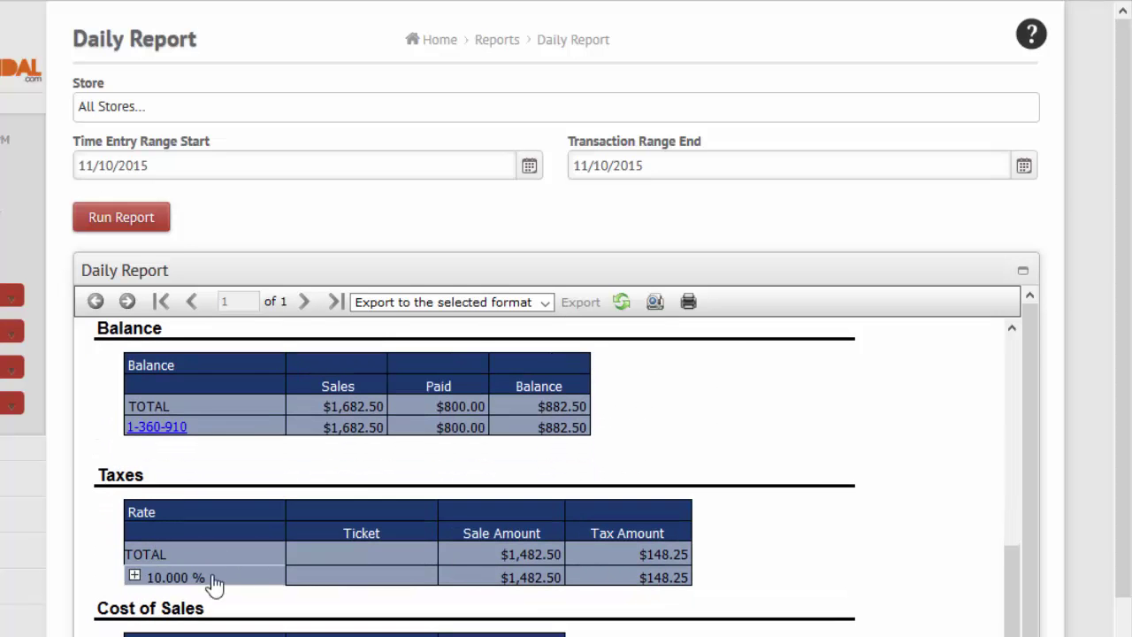
{"action": "scroll", "coordinate": [663, 571], "scroll_direction": "down", "scroll_amount": 3}
{"action": "scroll", "coordinate": [394, 557], "scroll_direction": "down", "scroll_amount": 1}
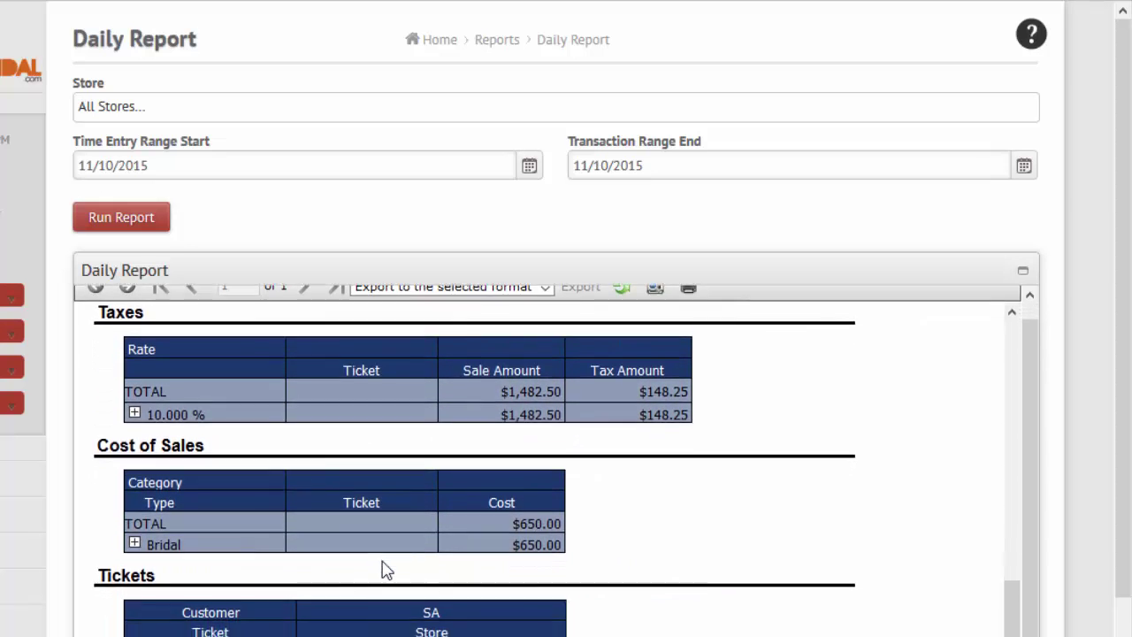
{"action": "scroll", "coordinate": [445, 570], "scroll_direction": "up", "scroll_amount": 2}
{"action": "scroll", "coordinate": [444, 570], "scroll_direction": "up", "scroll_amount": 4}
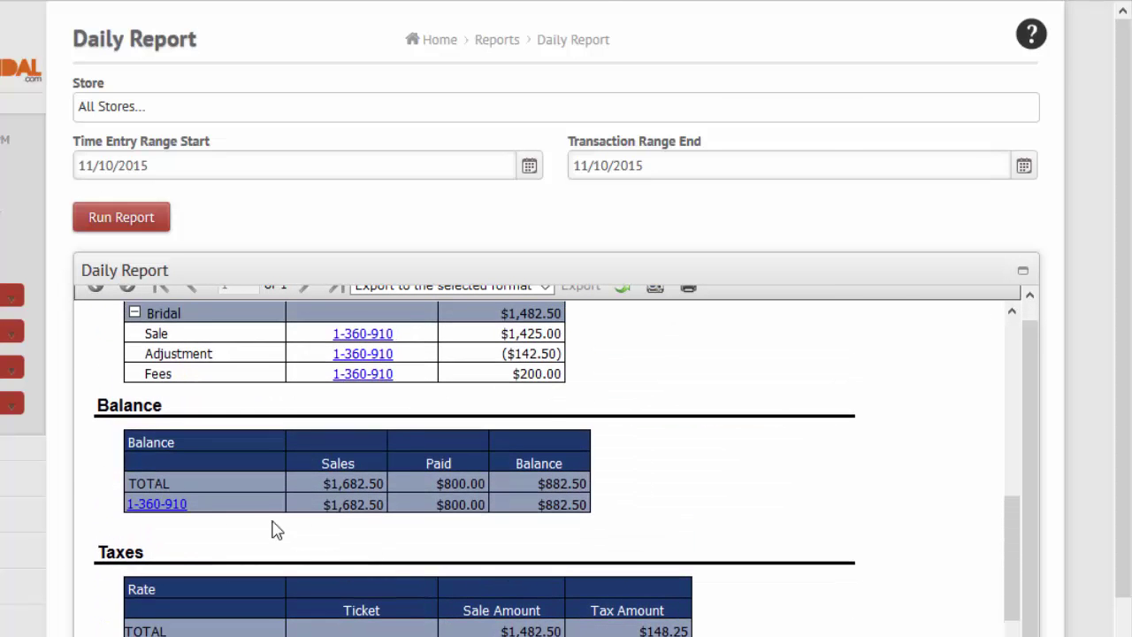
Step: Run the Taxes report for all stores with the start date set to 11/10/2015
{"action": "scroll", "coordinate": [50, 389], "scroll_direction": "down", "scroll_amount": 2}
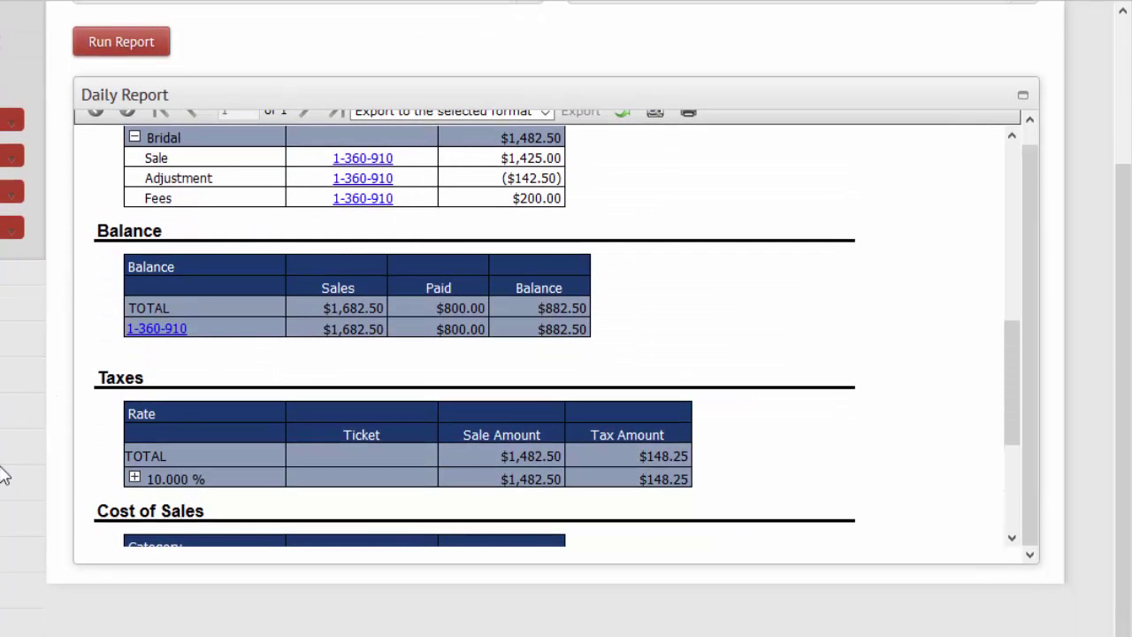
{"action": "mouse_move", "coordinate": [7, 452]}
{"action": "scroll", "coordinate": [7, 453], "scroll_direction": "down", "scroll_amount": 3}
{"action": "left_click", "coordinate": [34, 435]}
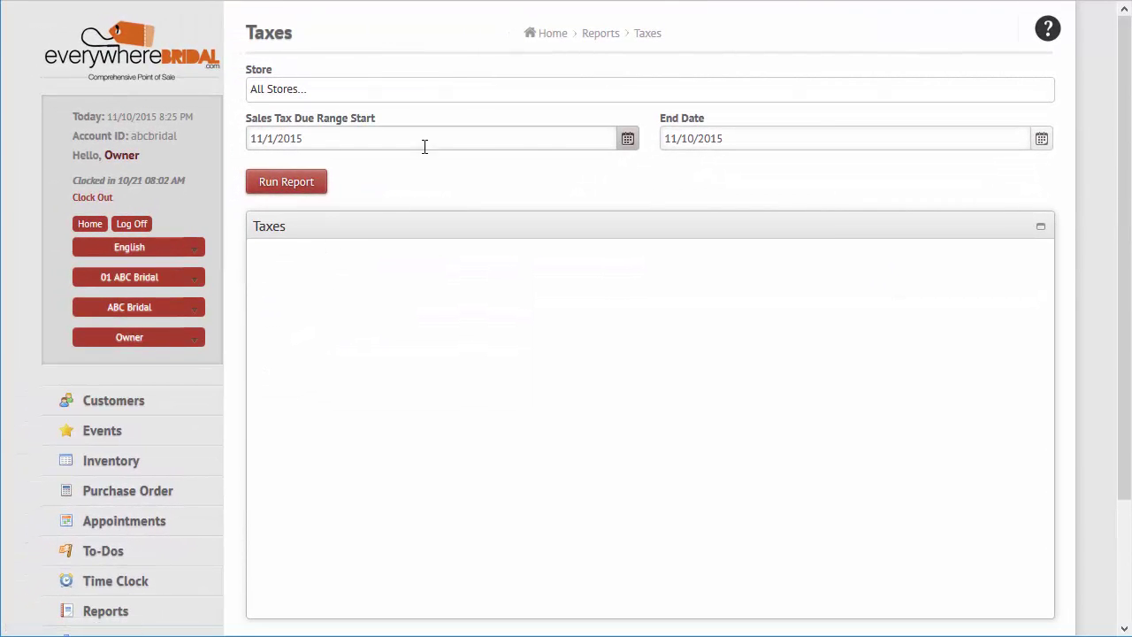
{"action": "left_click", "coordinate": [627, 140]}
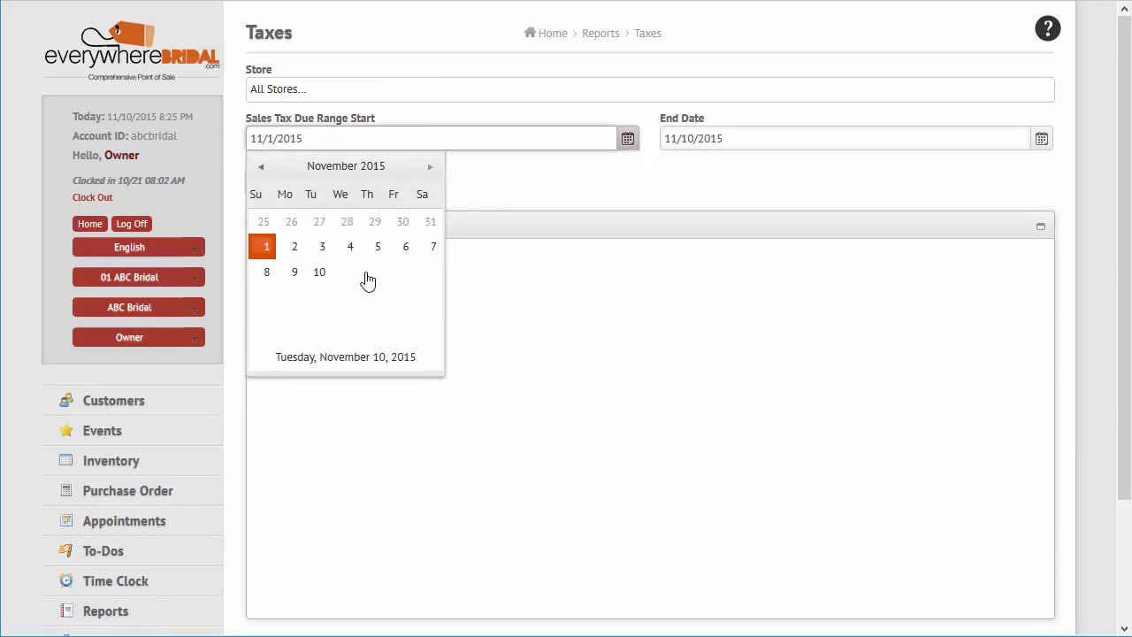
{"action": "left_click", "coordinate": [321, 272]}
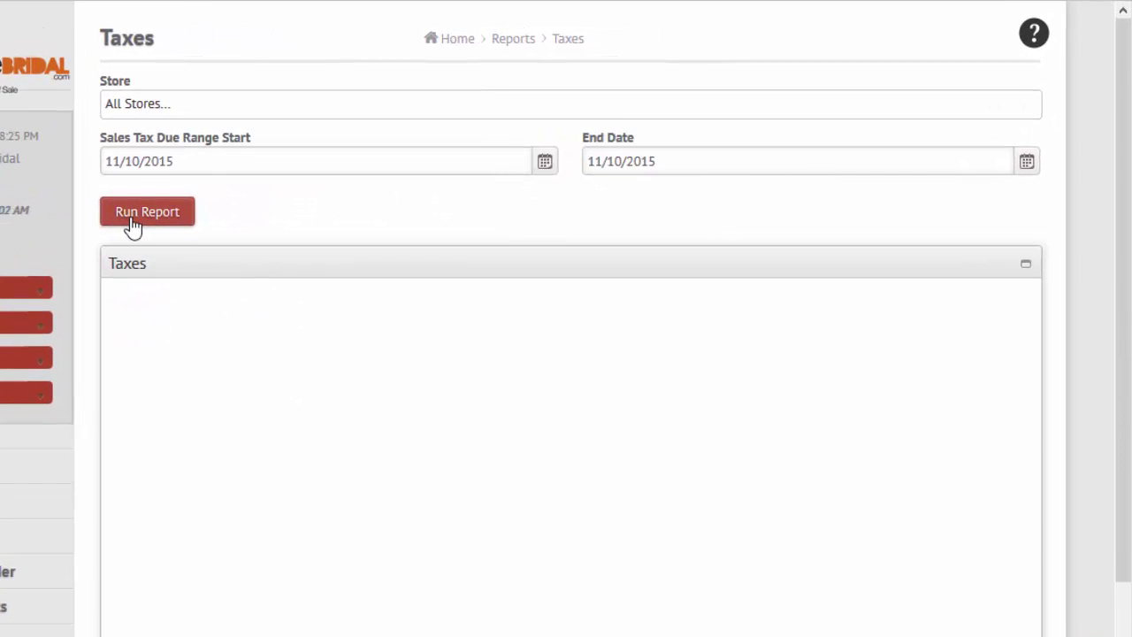
{"action": "left_click", "coordinate": [131, 227]}
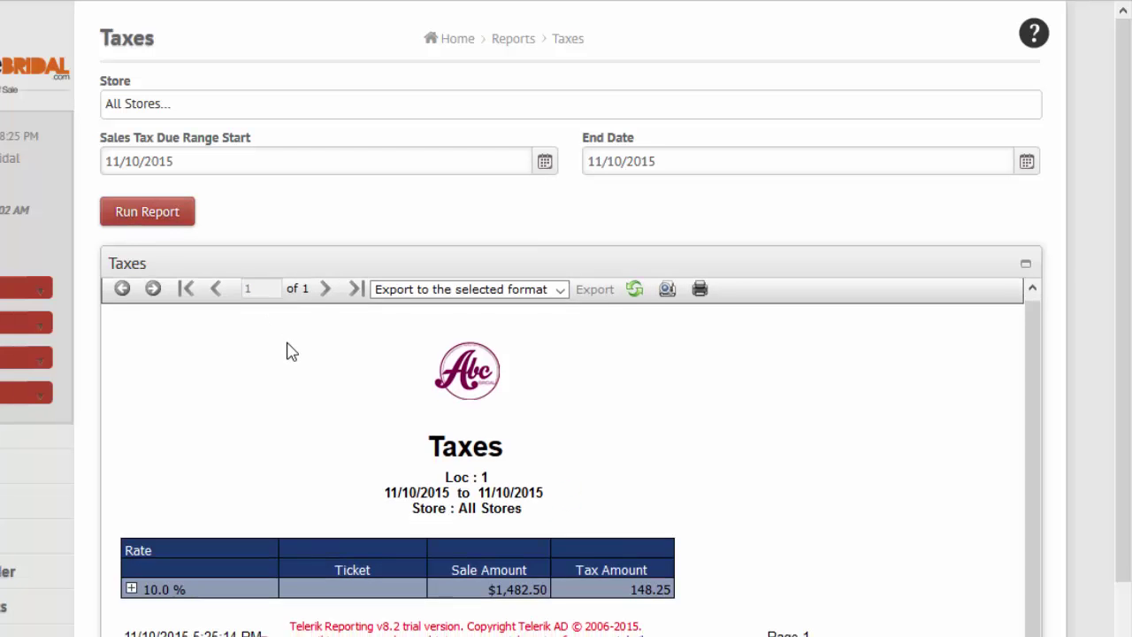
Step: Expand the 10.0 % rate in the Taxes report and compare its ticket entries with the total tax amount
{"action": "scroll", "coordinate": [160, 551], "scroll_direction": "down", "scroll_amount": 1}
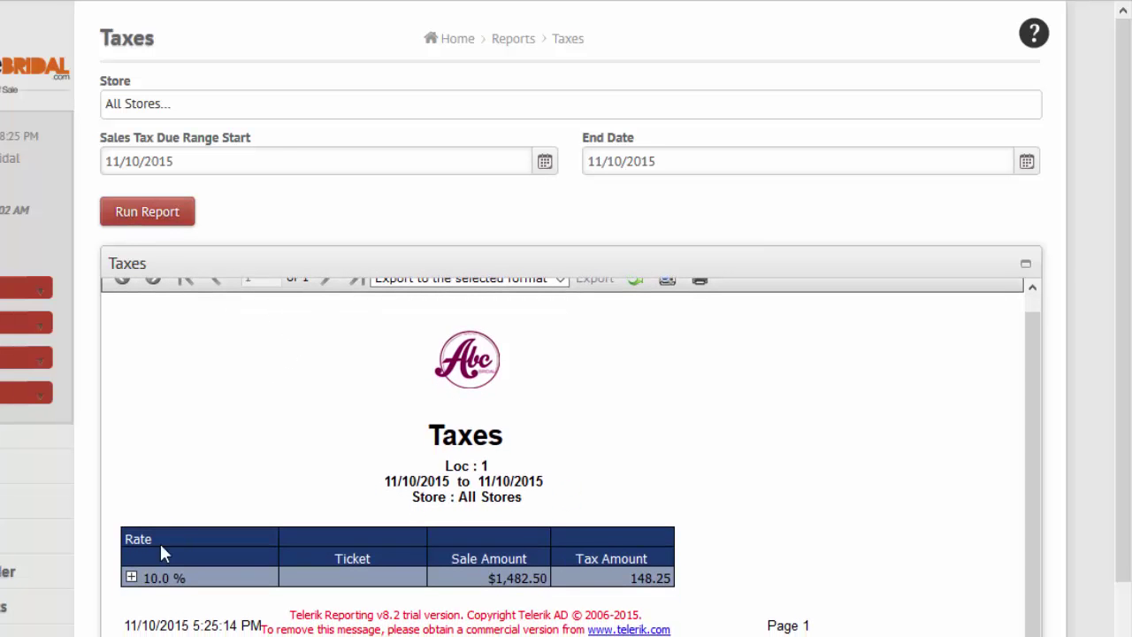
{"action": "left_click", "coordinate": [131, 579]}
{"action": "scroll", "coordinate": [247, 521], "scroll_direction": "down", "scroll_amount": 2}
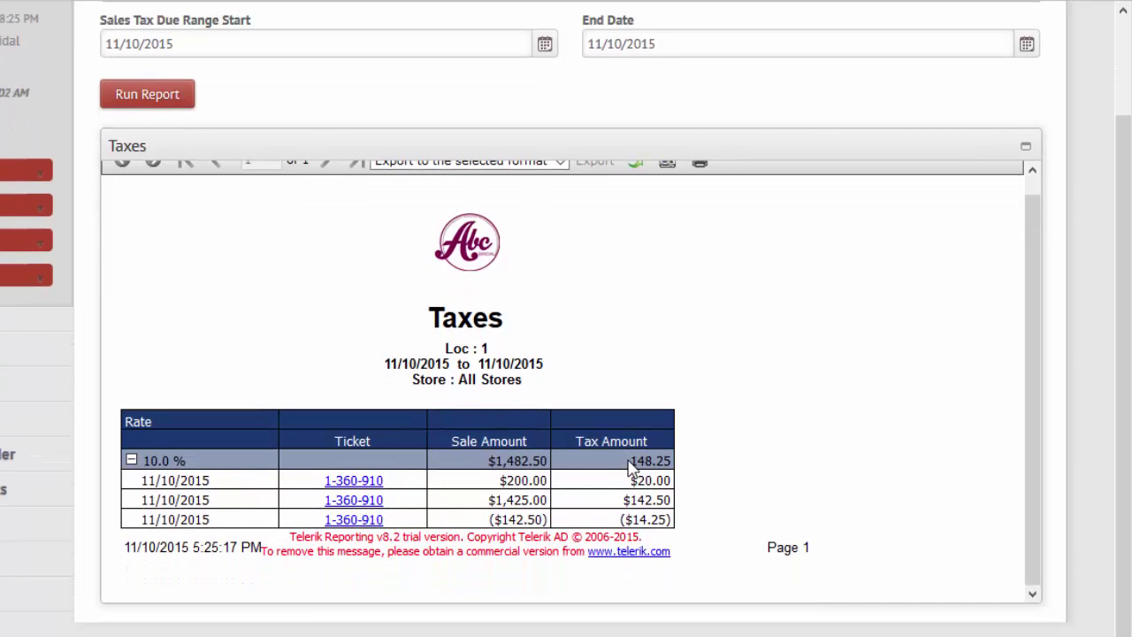
{"action": "left_click_drag", "start_coordinate": [630, 460], "coordinate": [678, 462]}
{"action": "left_click", "coordinate": [677, 473]}
{"action": "double_click", "coordinate": [659, 461]}
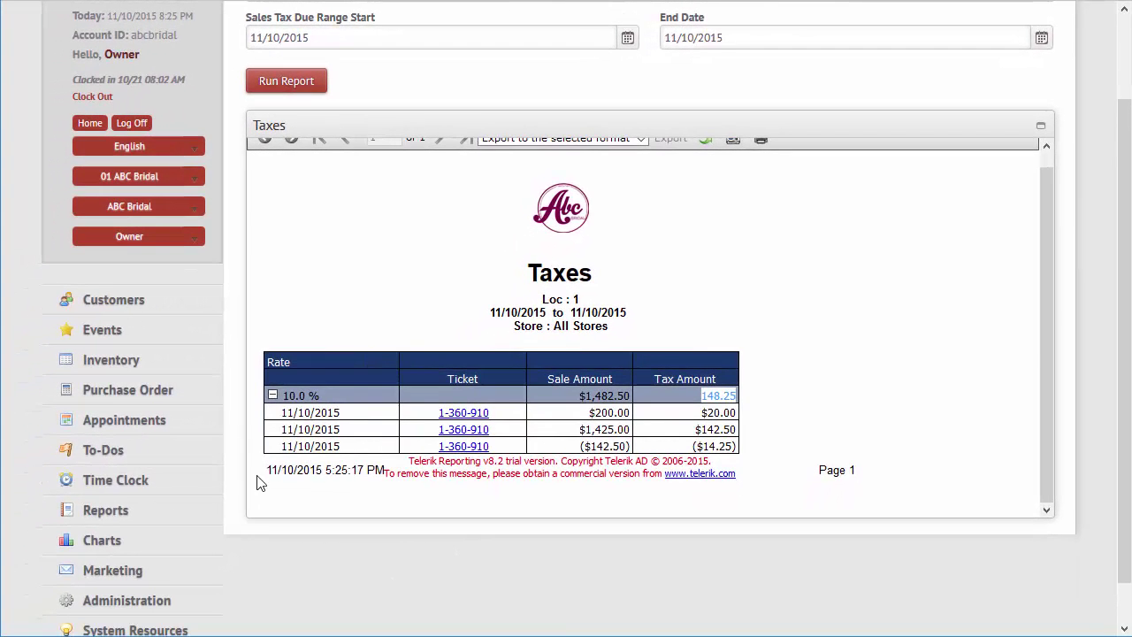
Step: Run the Sales By Category report for all stores and categories with the start date set to 11/10/2015
{"action": "left_click", "coordinate": [96, 510]}
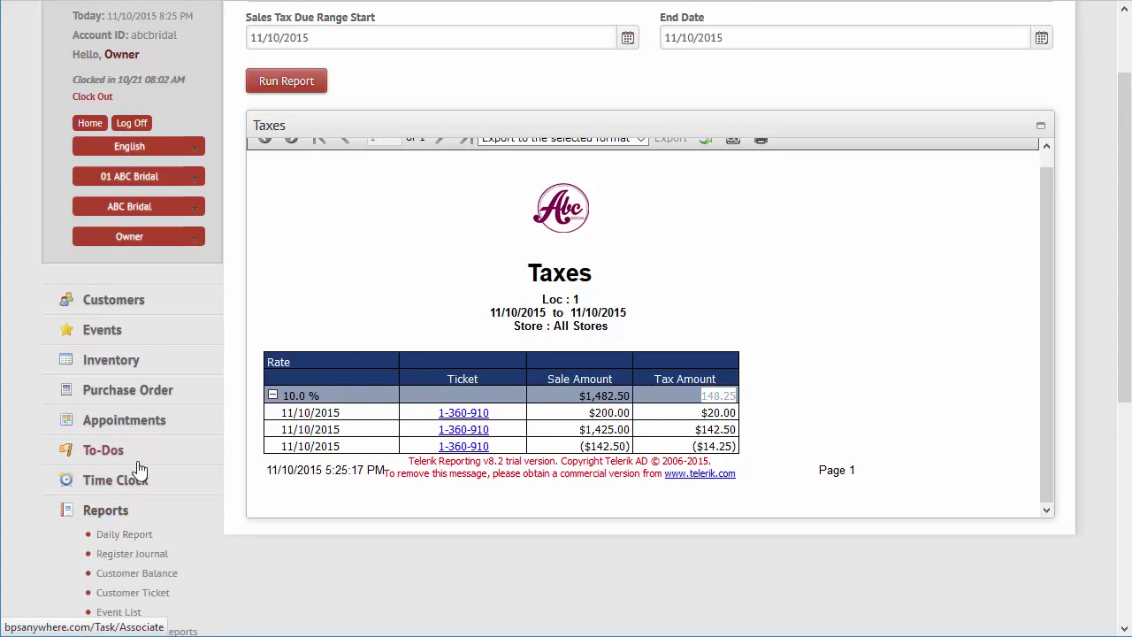
{"action": "scroll", "coordinate": [139, 470], "scroll_direction": "down", "scroll_amount": 2}
{"action": "scroll", "coordinate": [228, 430], "scroll_direction": "down", "scroll_amount": 1}
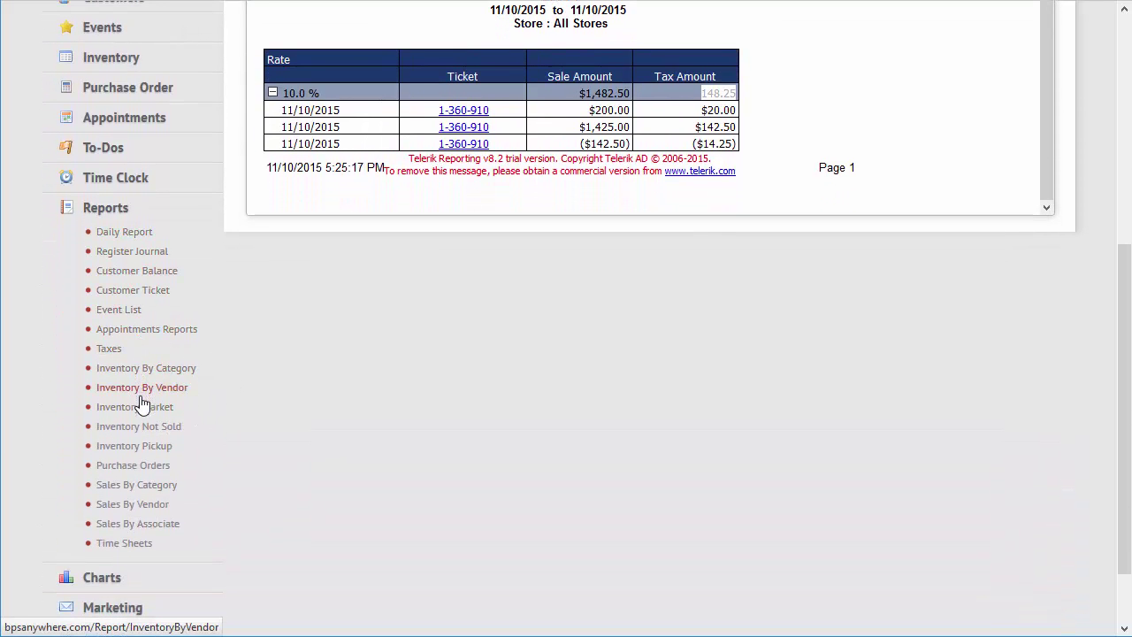
{"action": "left_click", "coordinate": [137, 488]}
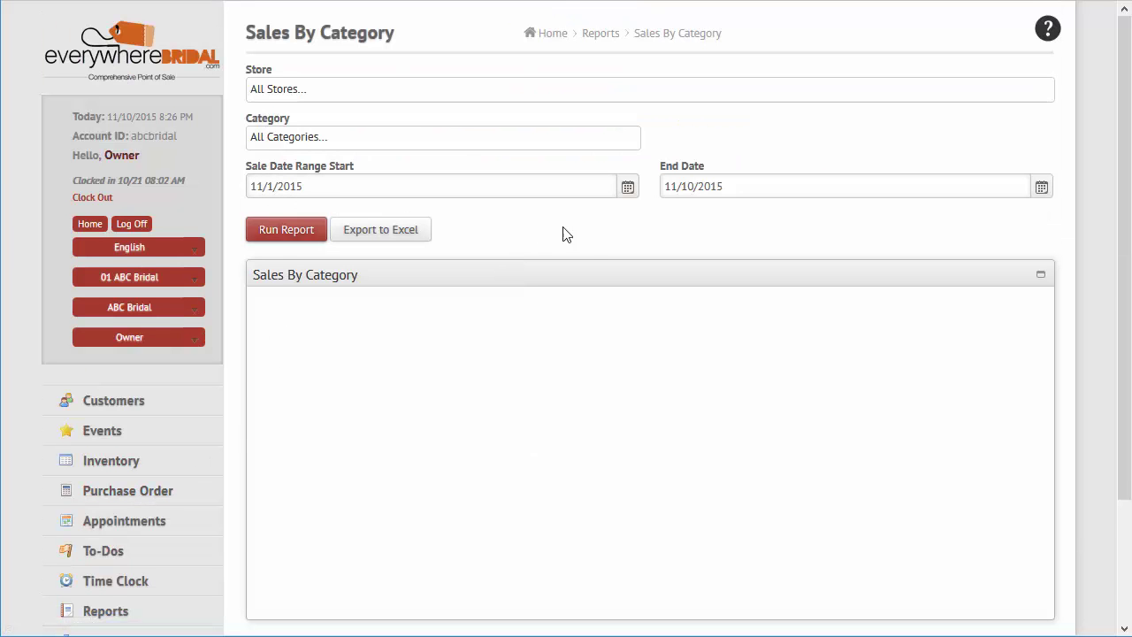
{"action": "left_click", "coordinate": [628, 187]}
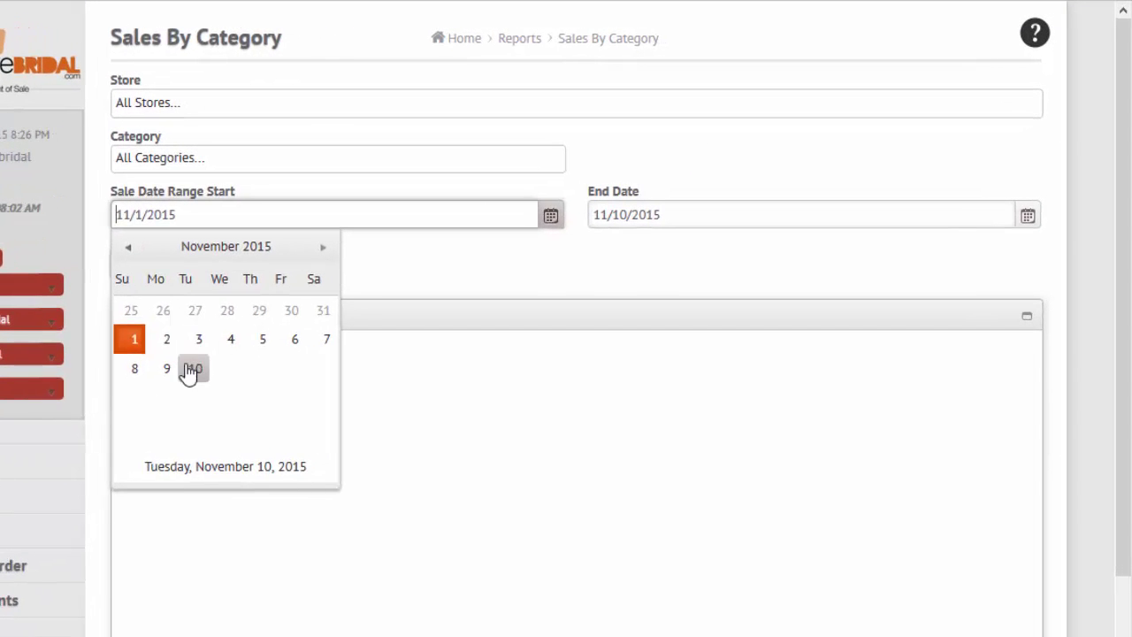
{"action": "left_click", "coordinate": [191, 369]}
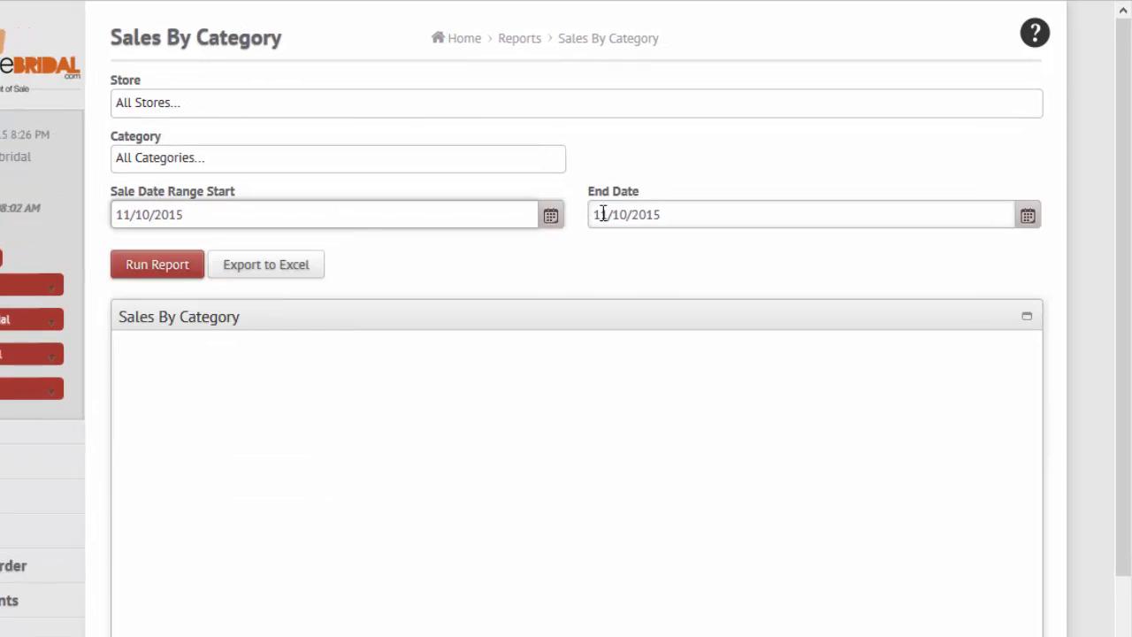
{"action": "left_click", "coordinate": [169, 273]}
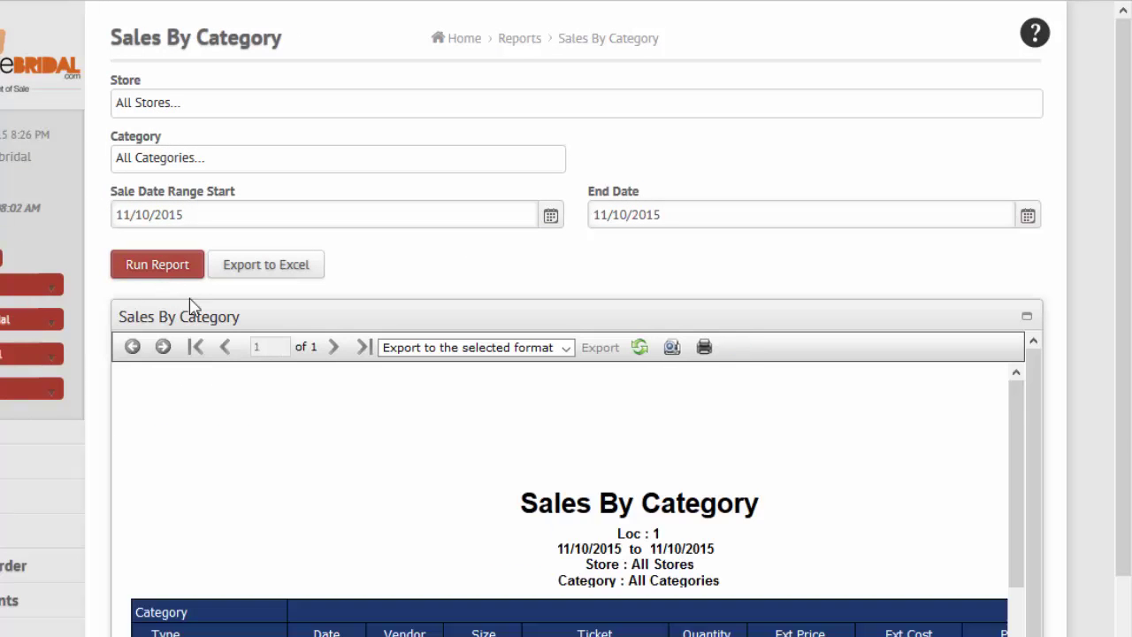
Step: Review the Bridal category's sales, then open the ticket of its Sale row and examine its line items and totals
{"action": "scroll", "coordinate": [283, 422], "scroll_direction": "down", "scroll_amount": 2}
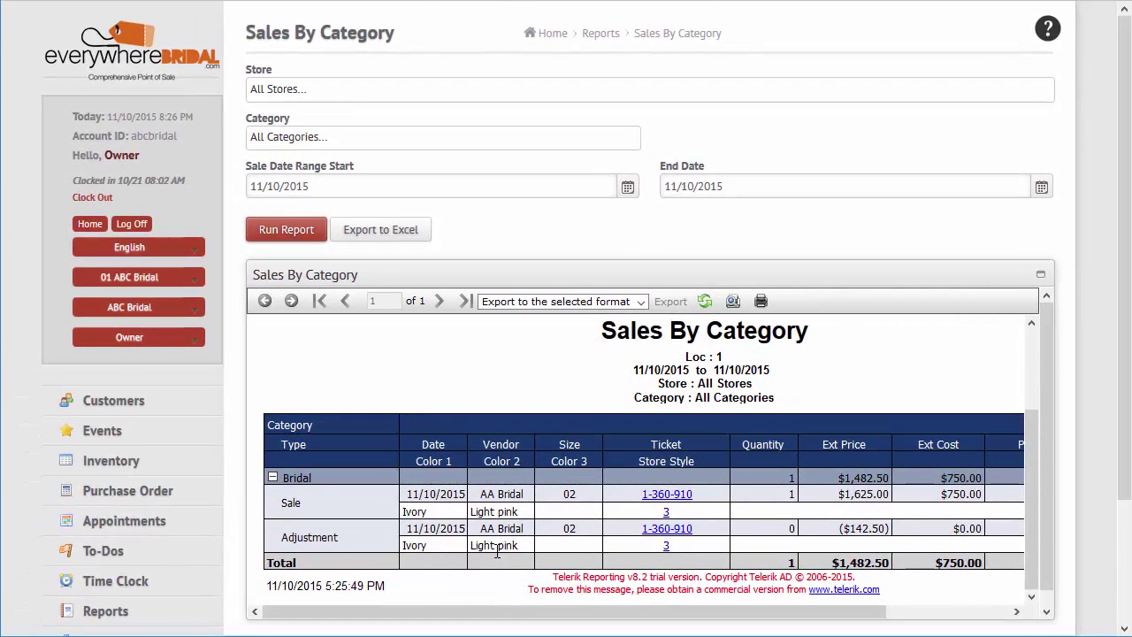
{"action": "left_click", "coordinate": [666, 495]}
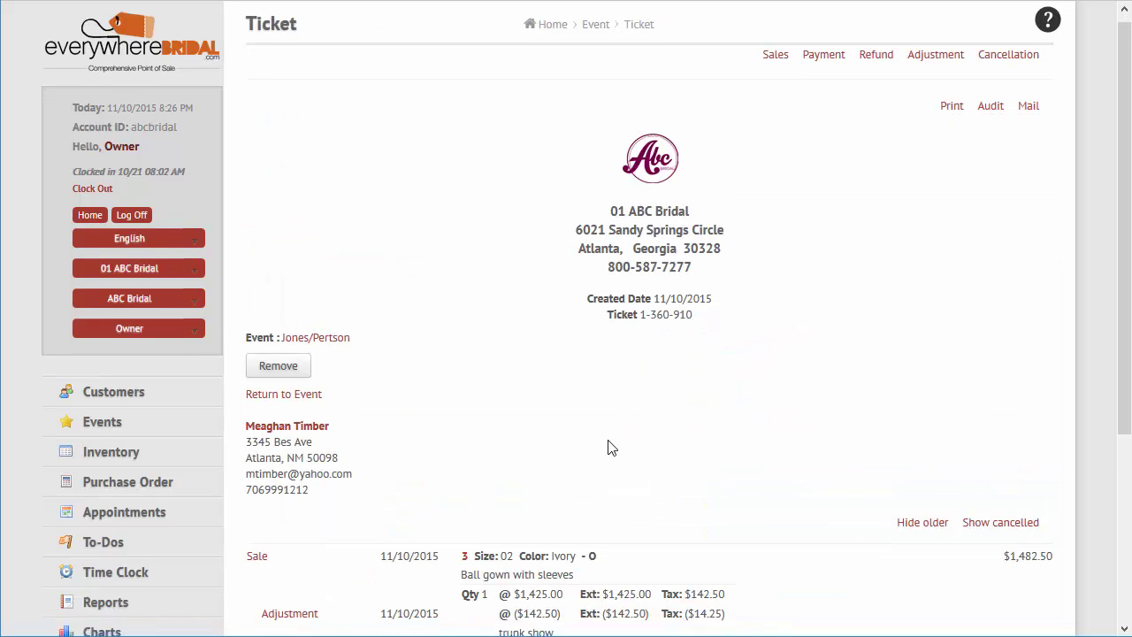
{"action": "scroll", "coordinate": [607, 442], "scroll_direction": "down", "scroll_amount": 5}
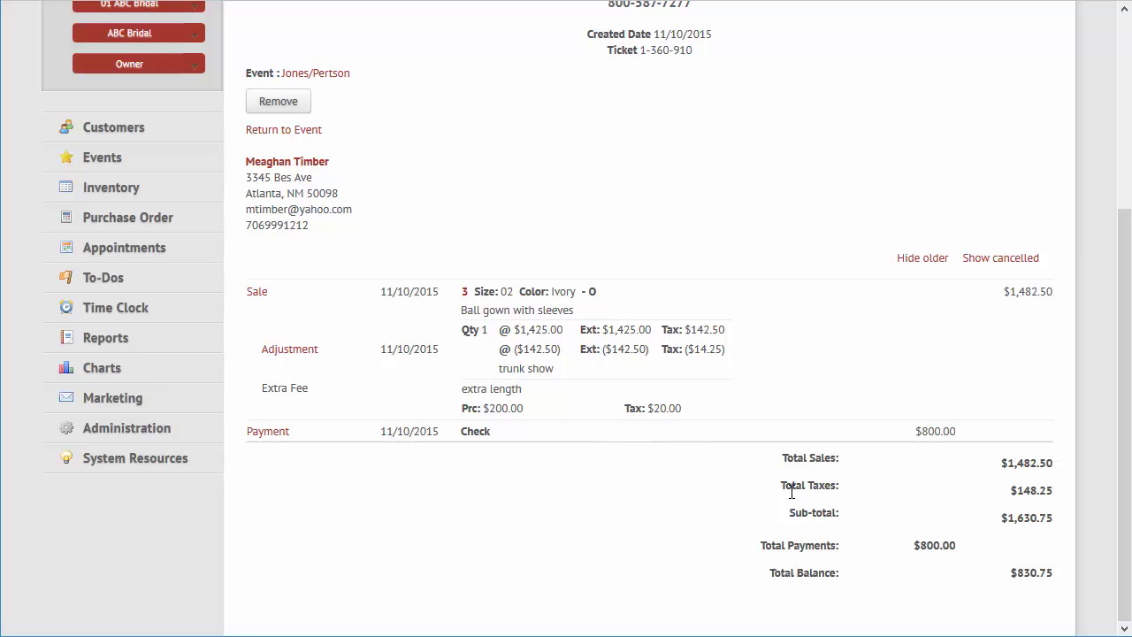
{"action": "scroll", "coordinate": [702, 445], "scroll_direction": "up", "scroll_amount": 5}
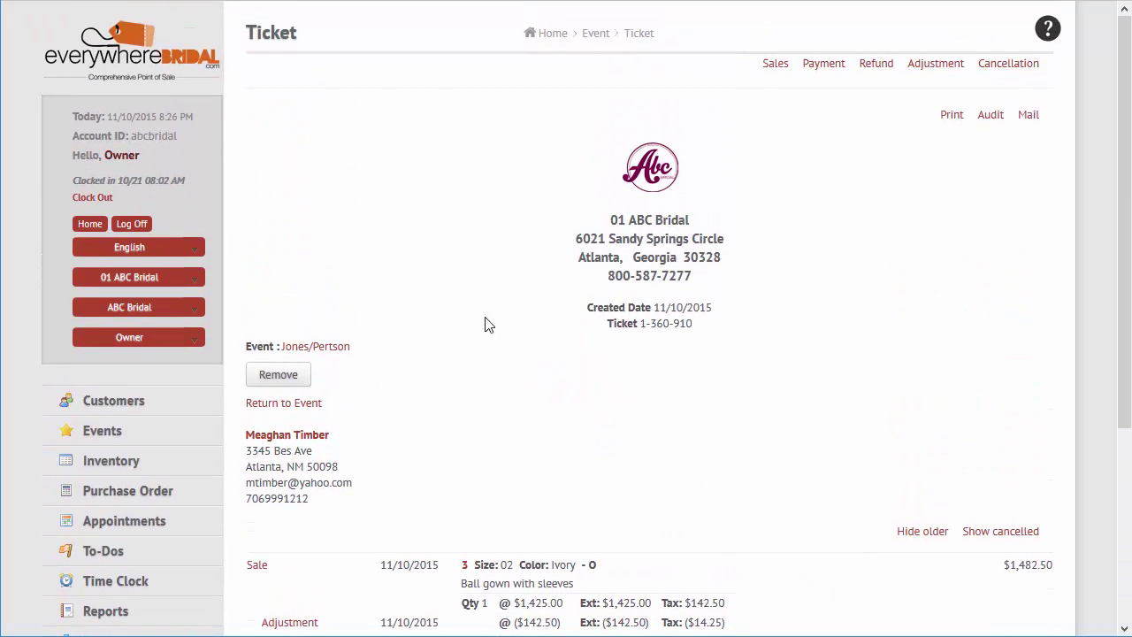
Step: Return to the home page and open the Appointment Types list to view its names, durations and colors
{"action": "left_click", "coordinate": [120, 55]}
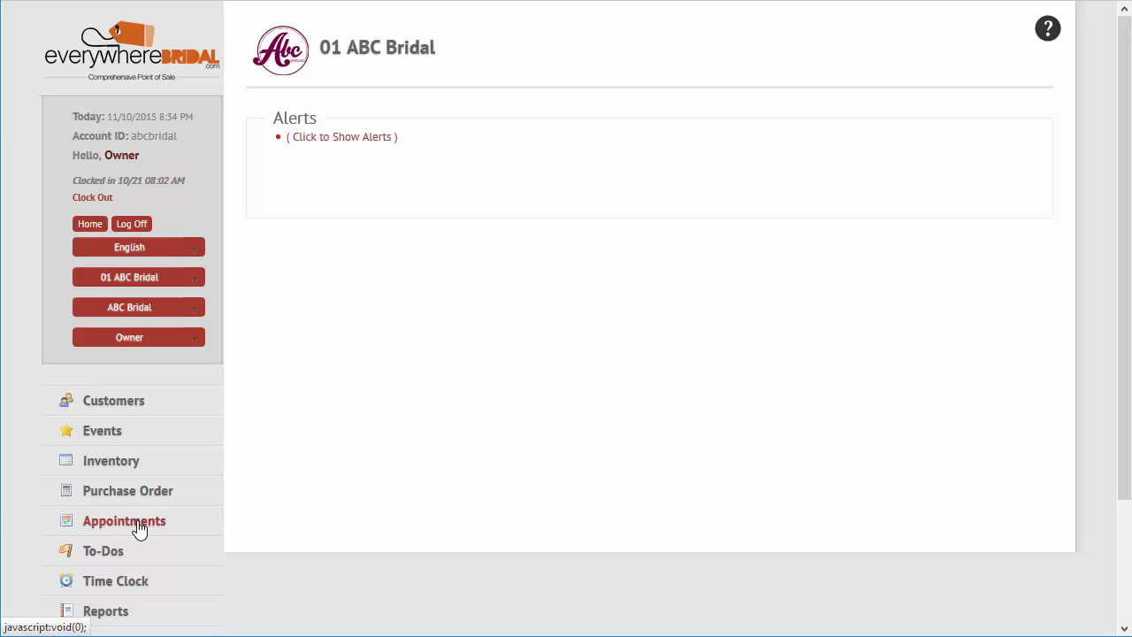
{"action": "left_click", "coordinate": [139, 525]}
{"action": "scroll", "coordinate": [200, 521], "scroll_direction": "down", "scroll_amount": 3}
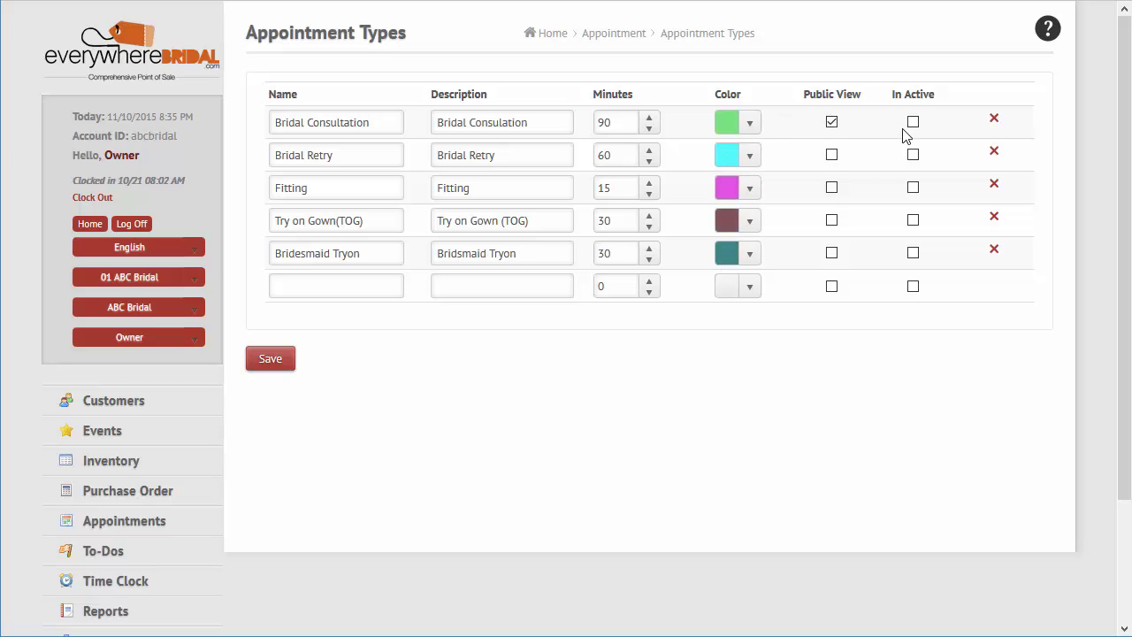
Step: Open the Room Schedule, view the Bridal room's appointment types and daily hours, and close it without saving
{"action": "scroll", "coordinate": [449, 365], "scroll_direction": "down", "scroll_amount": 2}
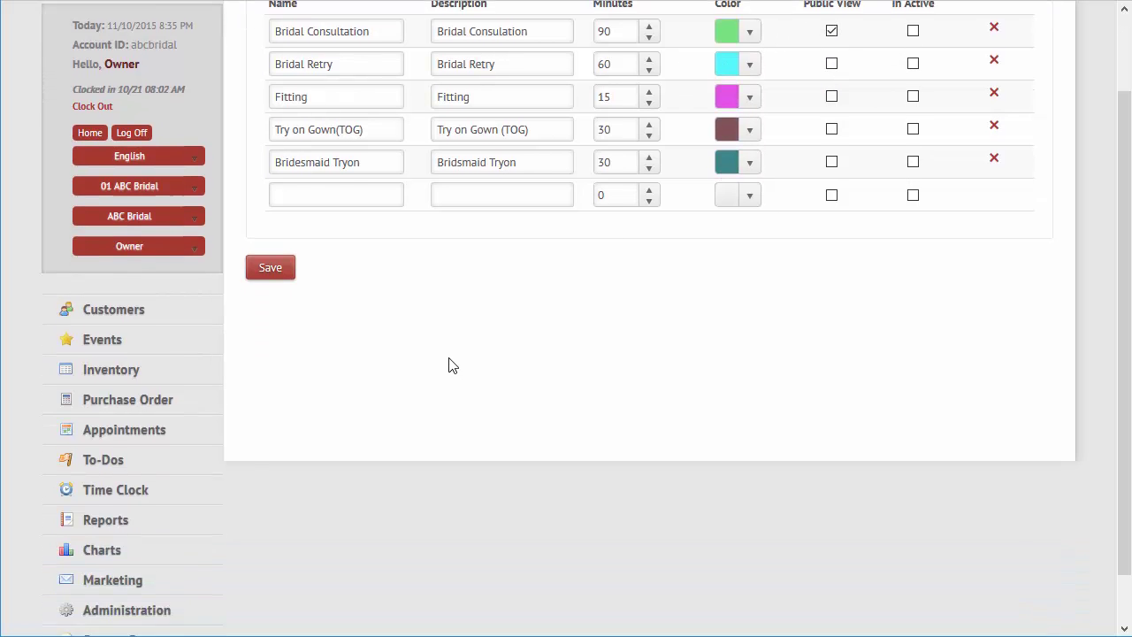
{"action": "left_click", "coordinate": [149, 379]}
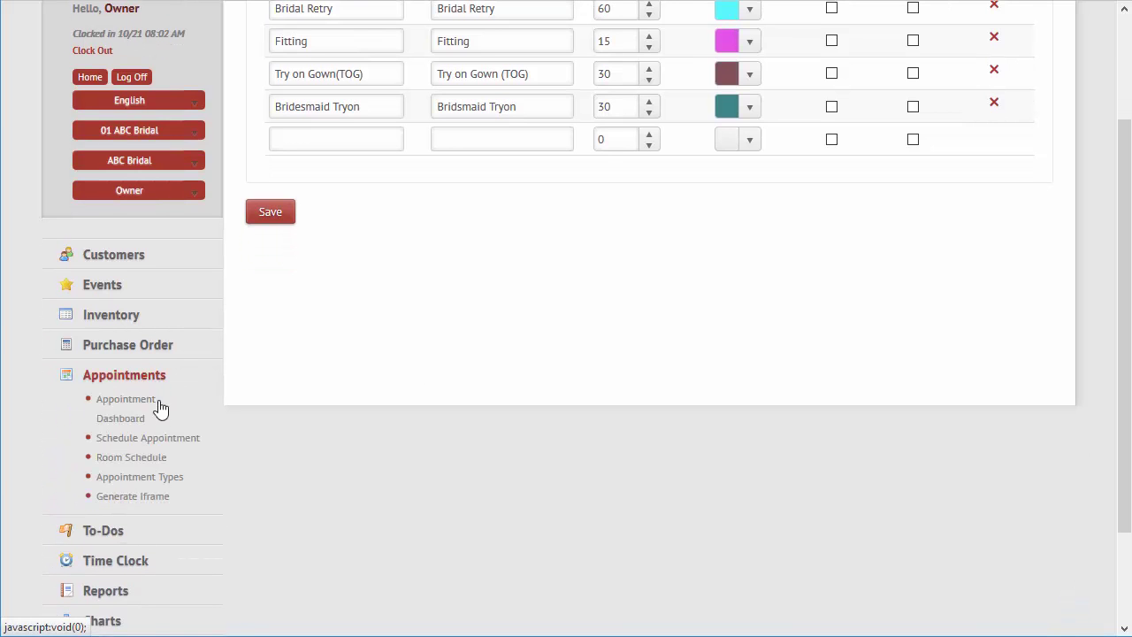
{"action": "left_click", "coordinate": [142, 458]}
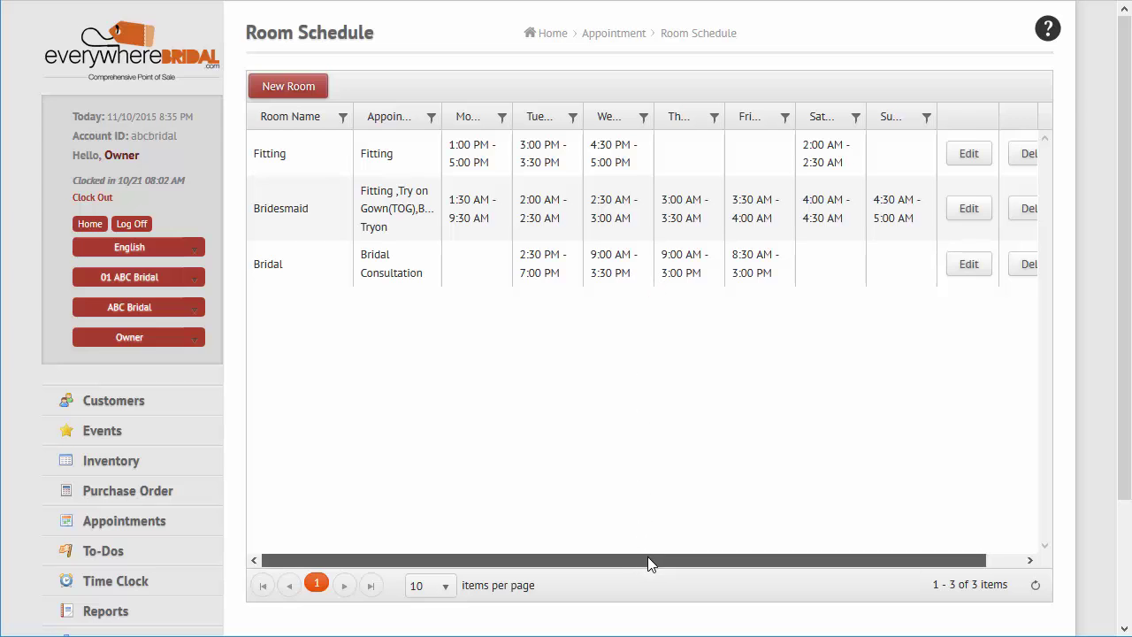
{"action": "left_click_drag", "start_coordinate": [648, 556], "coordinate": [686, 567]}
{"action": "left_click", "coordinate": [938, 264]}
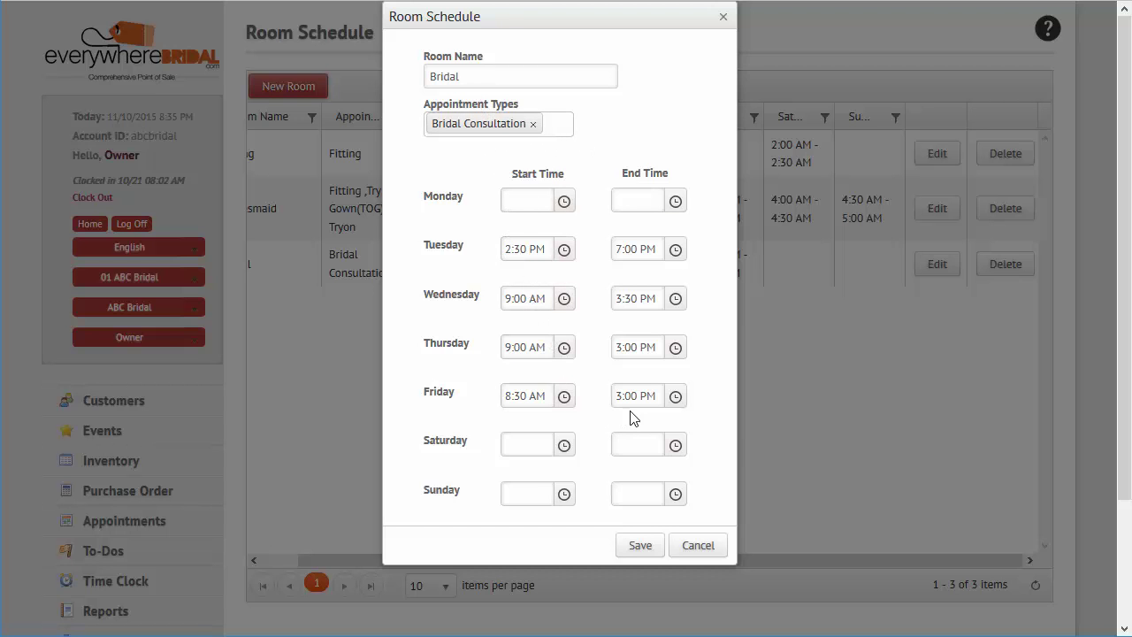
{"action": "left_click", "coordinate": [691, 548]}
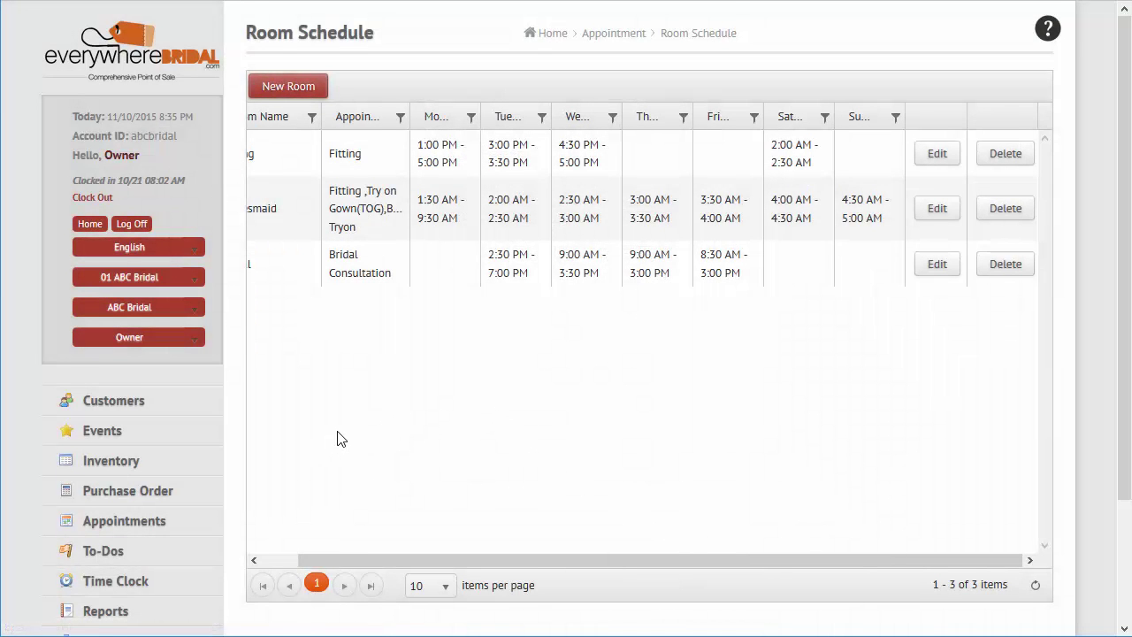
Step: Open Schedule Appointment, select the Bridal Consultation type, and examine the available appointments for Tuesday, November 10, 2015
{"action": "scroll", "coordinate": [341, 440], "scroll_direction": "down", "scroll_amount": 2}
{"action": "left_click", "coordinate": [138, 380]}
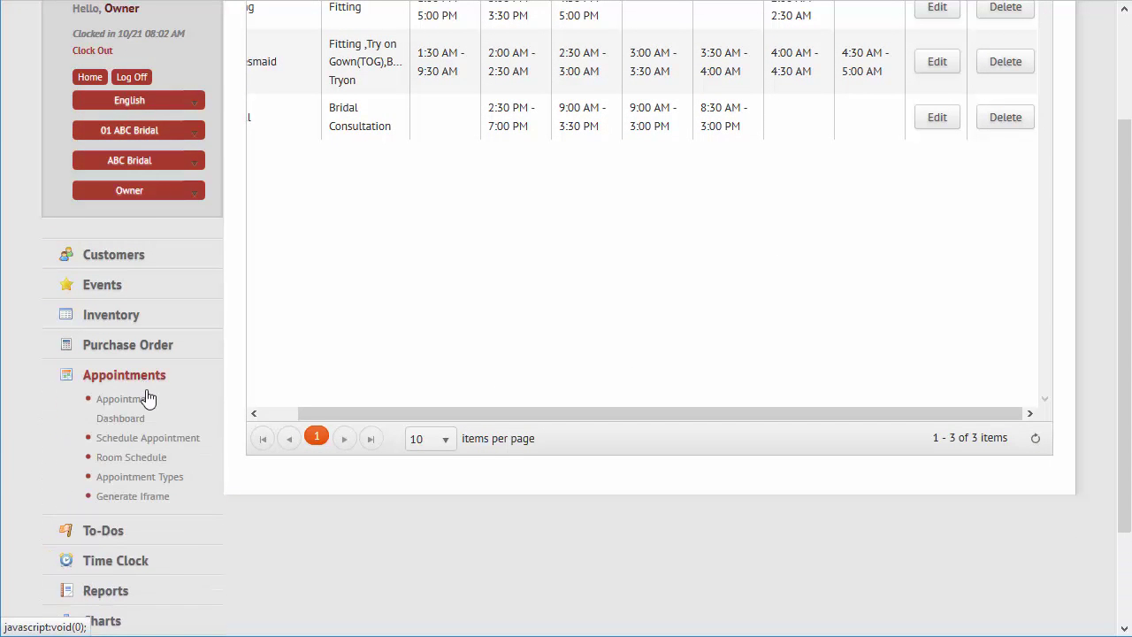
{"action": "left_click", "coordinate": [148, 438]}
{"action": "left_click", "coordinate": [627, 174]}
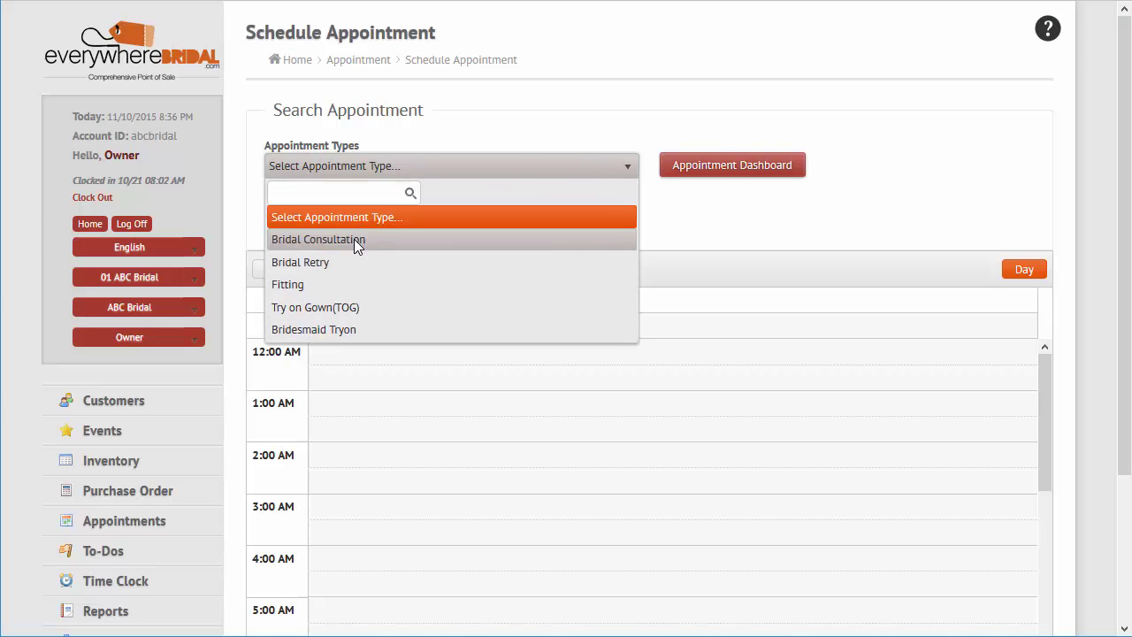
{"action": "left_click", "coordinate": [354, 239]}
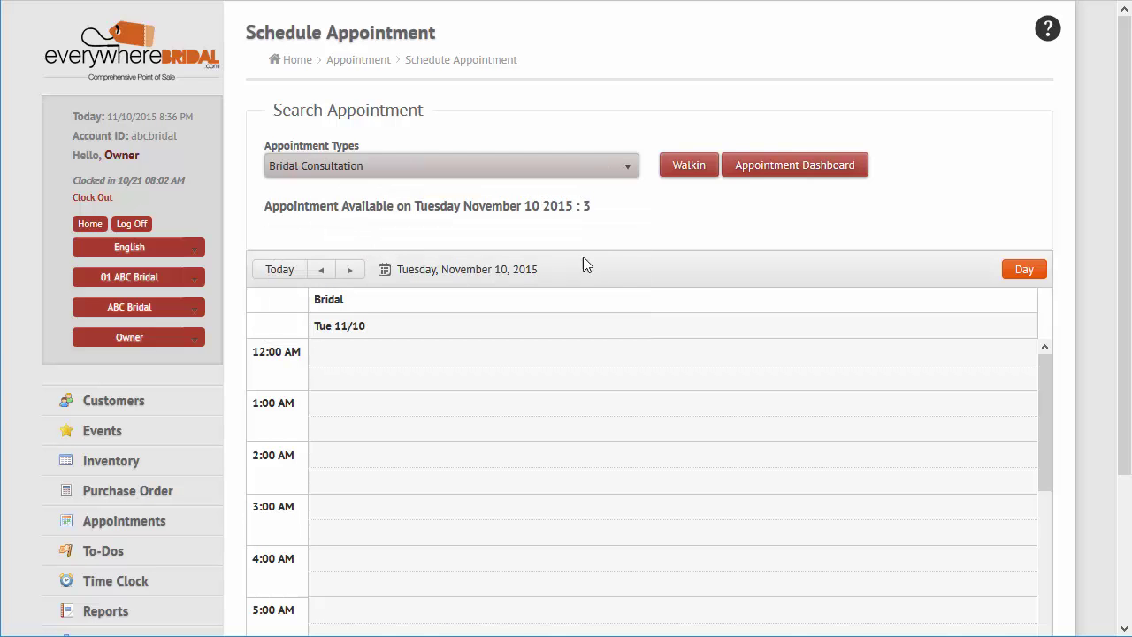
{"action": "left_click_drag", "start_coordinate": [268, 206], "coordinate": [592, 219]}
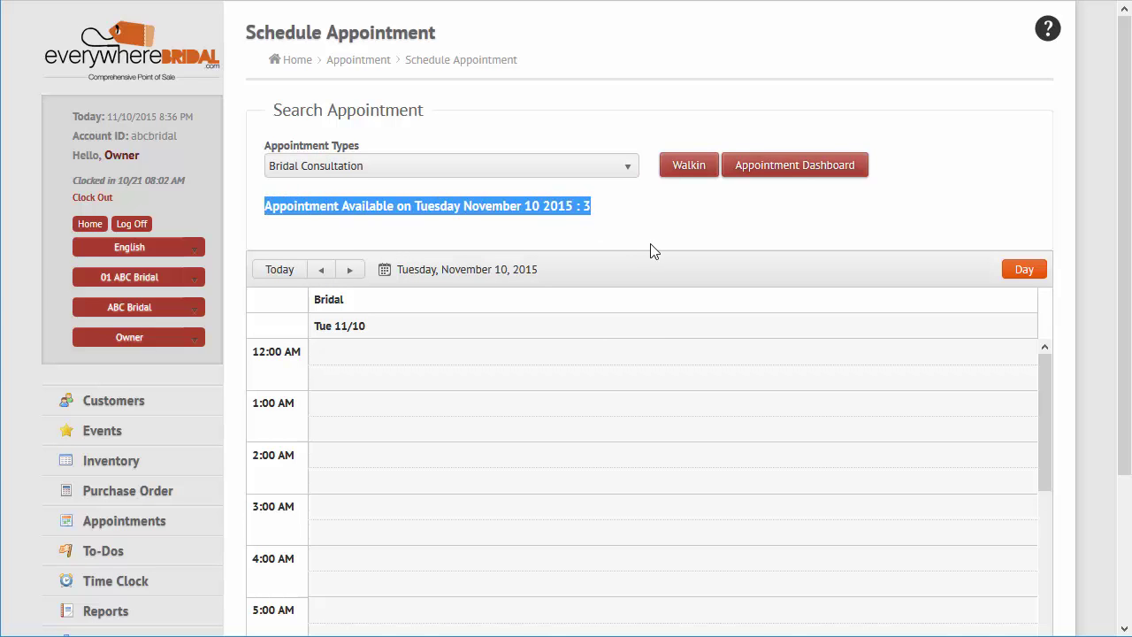
{"action": "scroll", "coordinate": [650, 251], "scroll_direction": "down", "scroll_amount": 8}
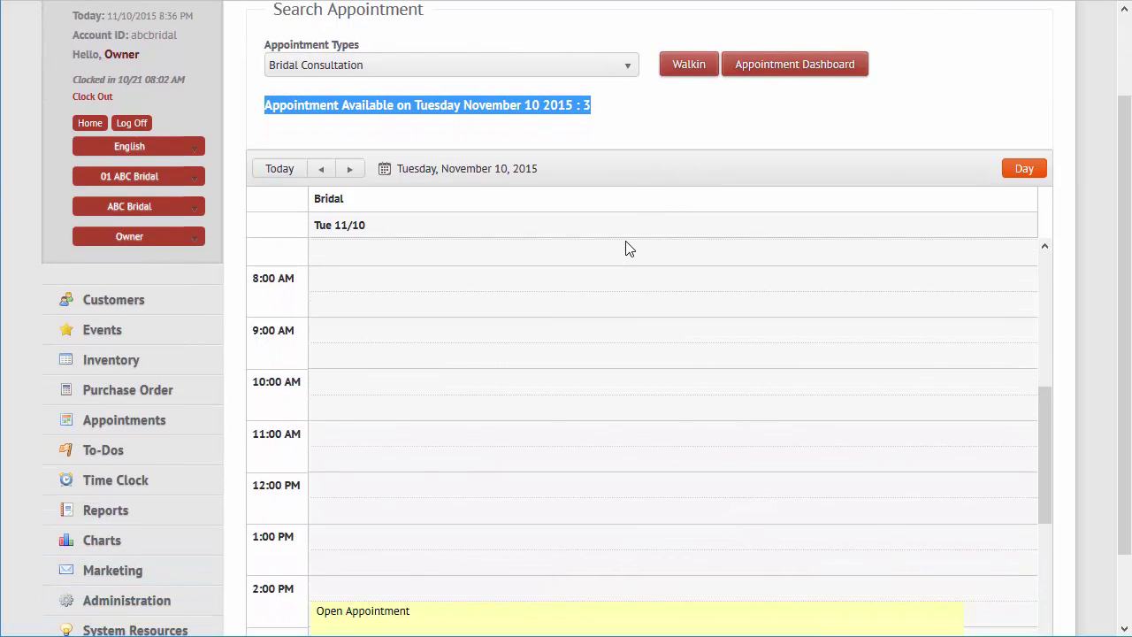
Step: Open the 5:30 PM - 7:00 PM appointment slot and enter the customer's name, email and phone, a $1,500.00 budget and event date 8/20/2016
{"action": "scroll", "coordinate": [625, 248], "scroll_direction": "down", "scroll_amount": 6}
{"action": "scroll", "coordinate": [557, 284], "scroll_direction": "up", "scroll_amount": 1}
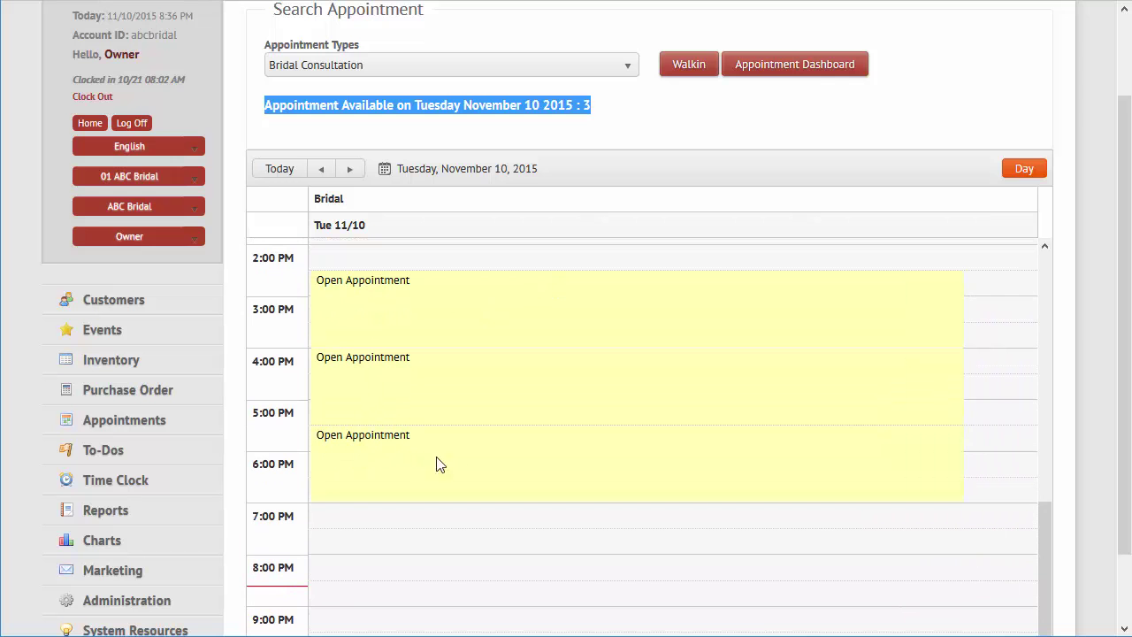
{"action": "left_click", "coordinate": [521, 463]}
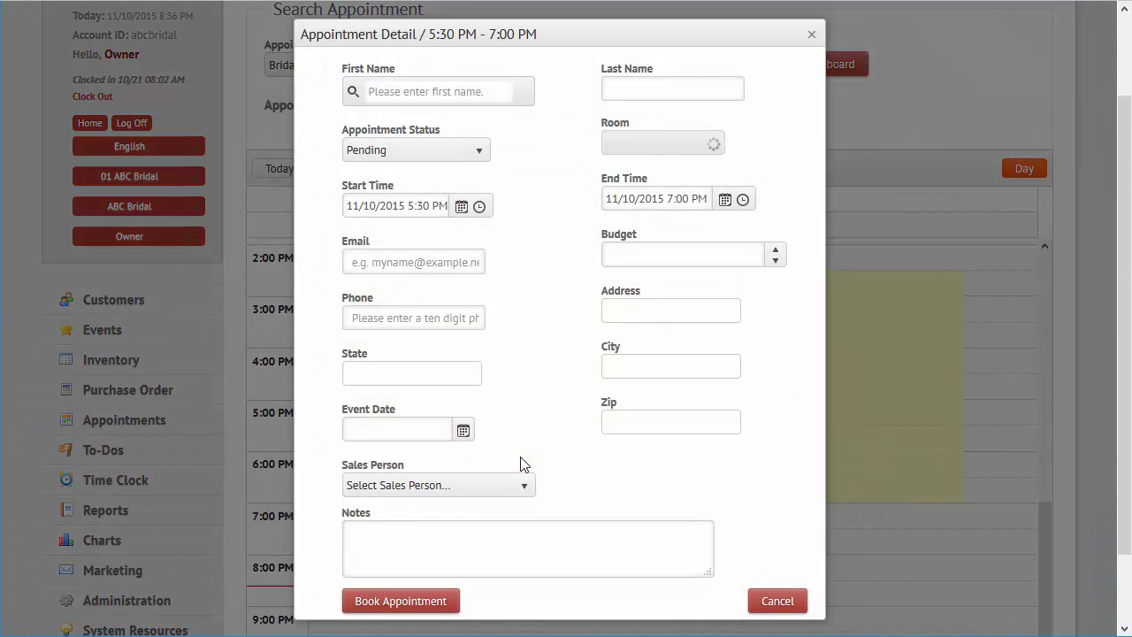
{"action": "left_click", "coordinate": [437, 89]}
{"action": "type", "text": "Billie"}
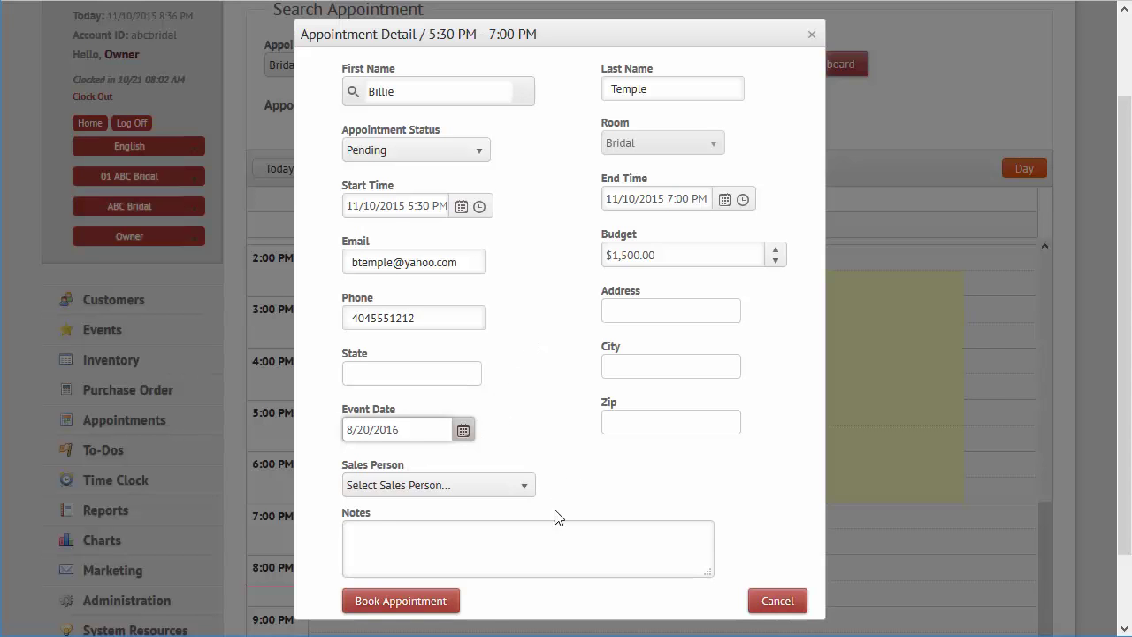
Step: Add the note "Likes Allure dresses", book the appointment, and check its entry in the Bridal room's day calendar
{"action": "left_click", "coordinate": [437, 532]}
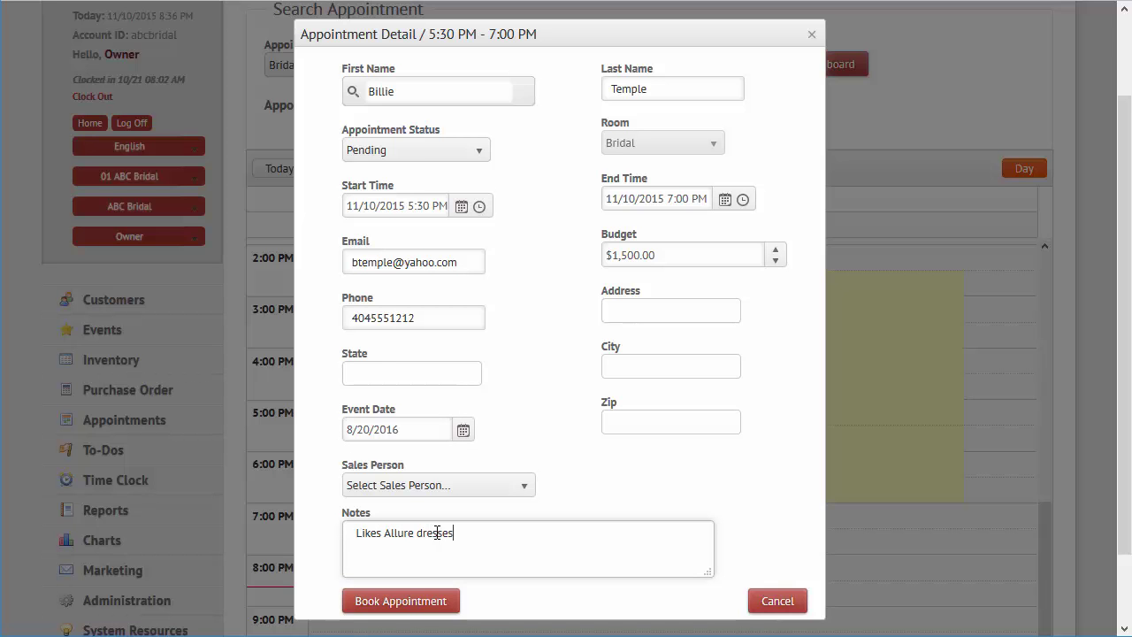
{"action": "left_click", "coordinate": [428, 603]}
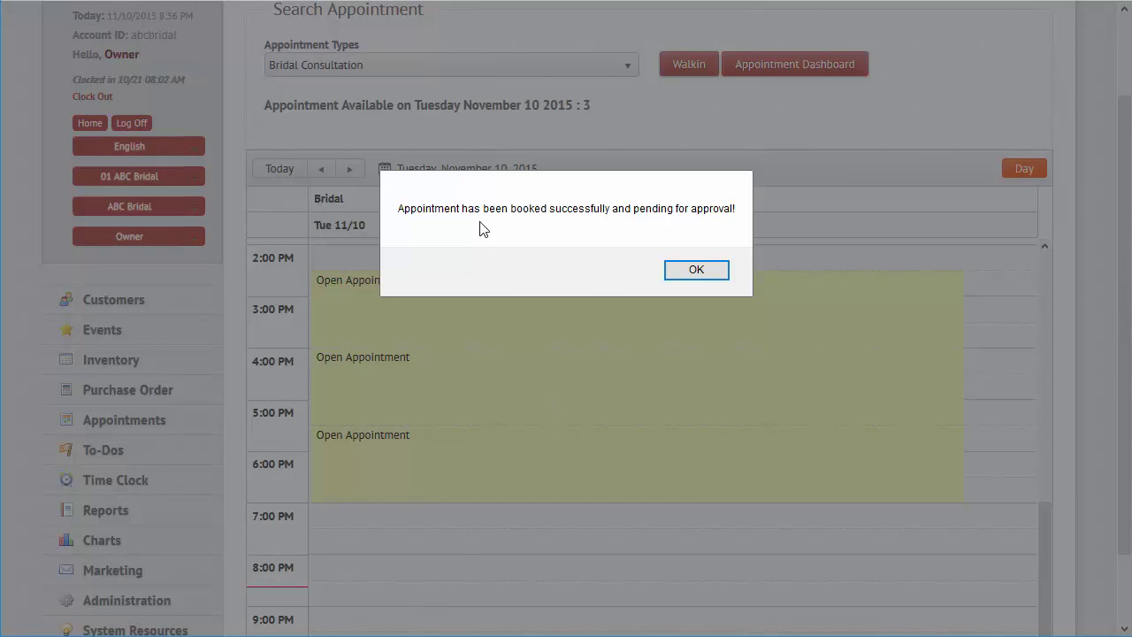
{"action": "left_click", "coordinate": [696, 270]}
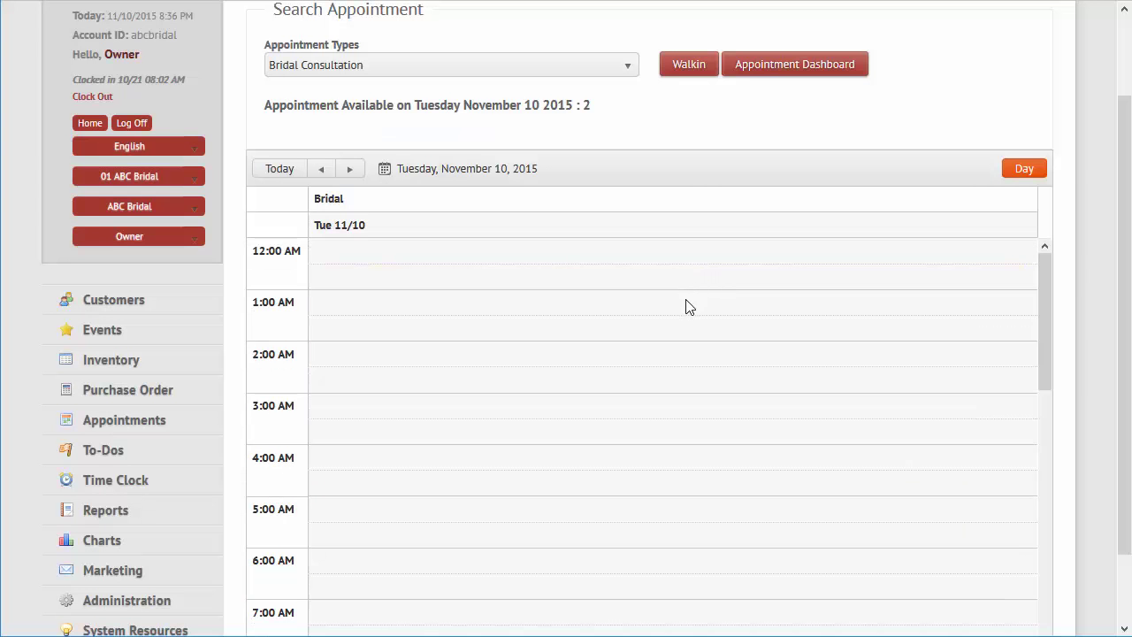
{"action": "scroll", "coordinate": [693, 291], "scroll_direction": "down", "scroll_amount": 5}
{"action": "scroll", "coordinate": [693, 309], "scroll_direction": "down", "scroll_amount": 4}
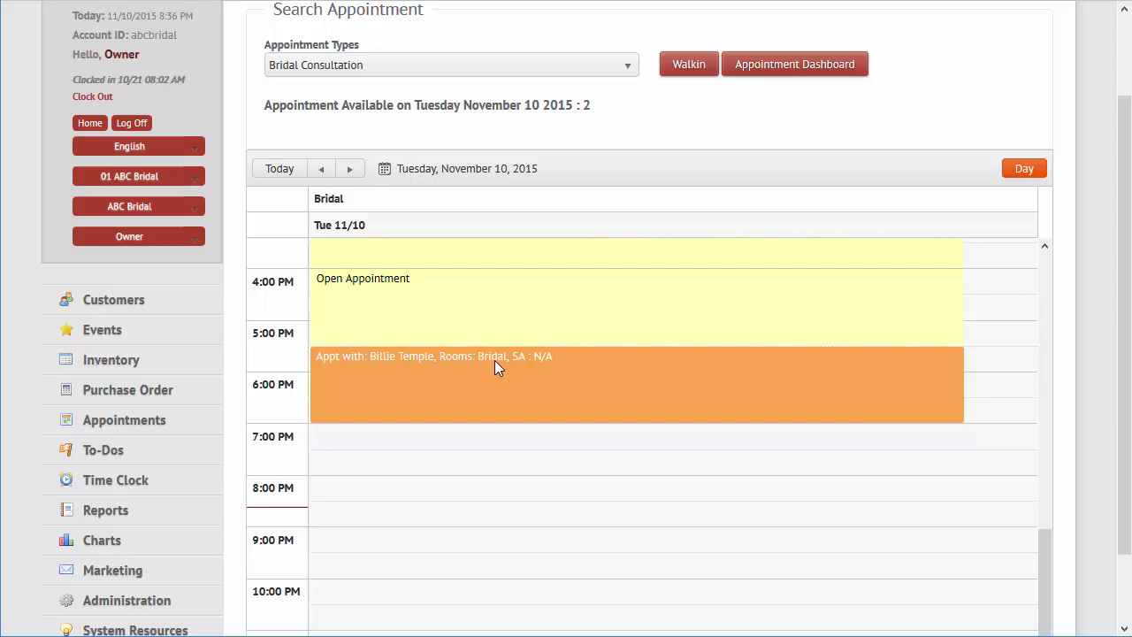
Step: Open the Appointment Dashboard and view the booked appointment in the agenda and month views, including its summary details
{"action": "left_click", "coordinate": [792, 78]}
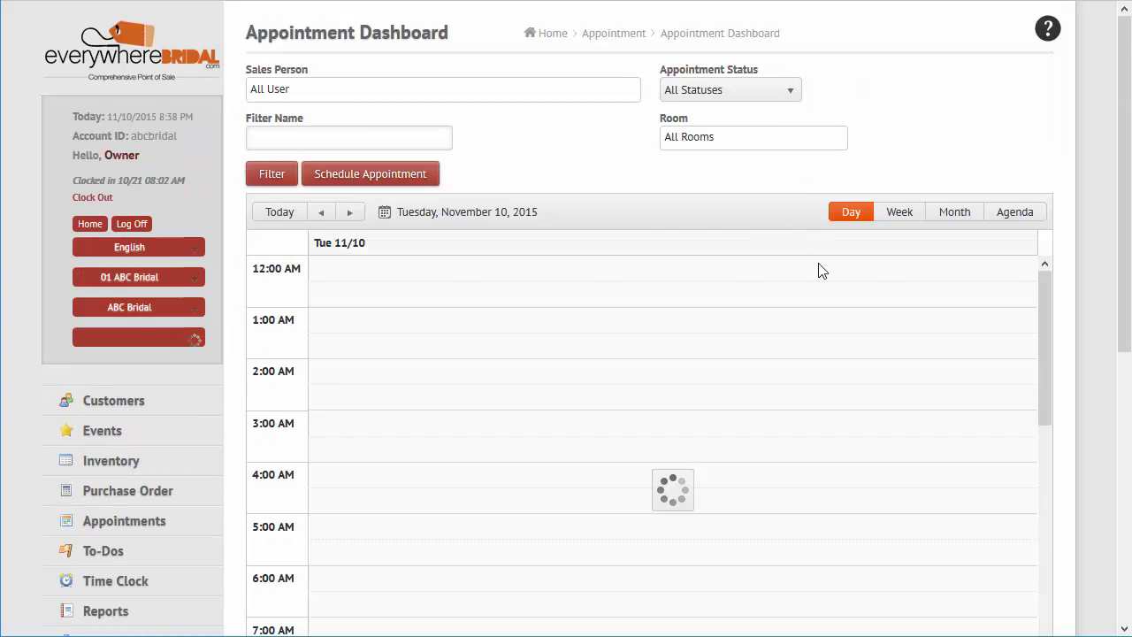
{"action": "left_click", "coordinate": [1013, 212]}
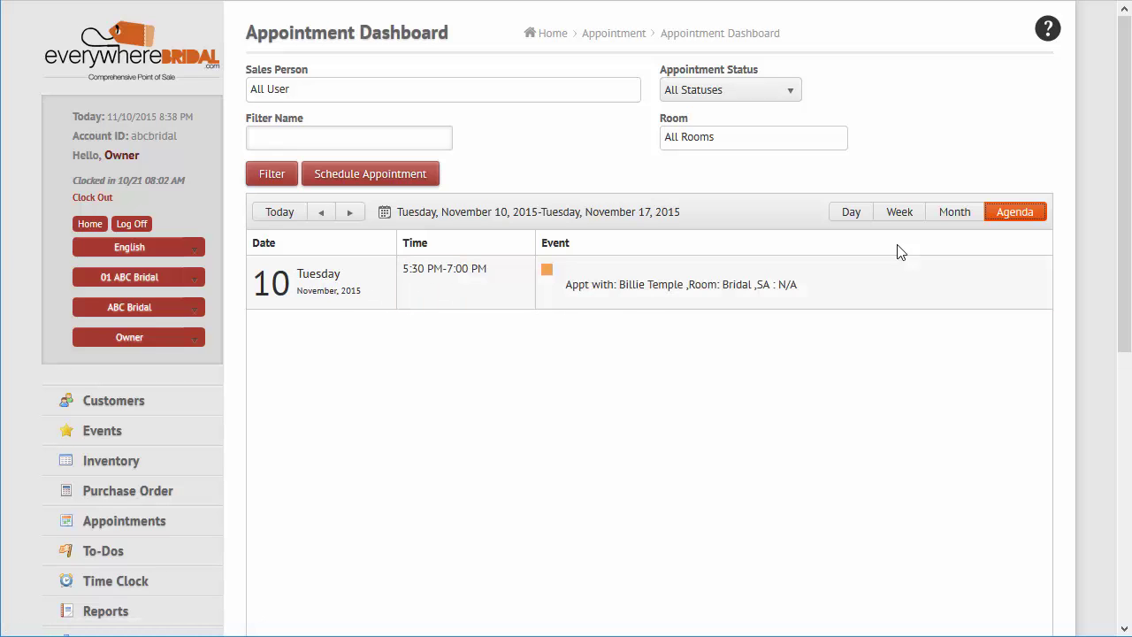
{"action": "left_click", "coordinate": [943, 217]}
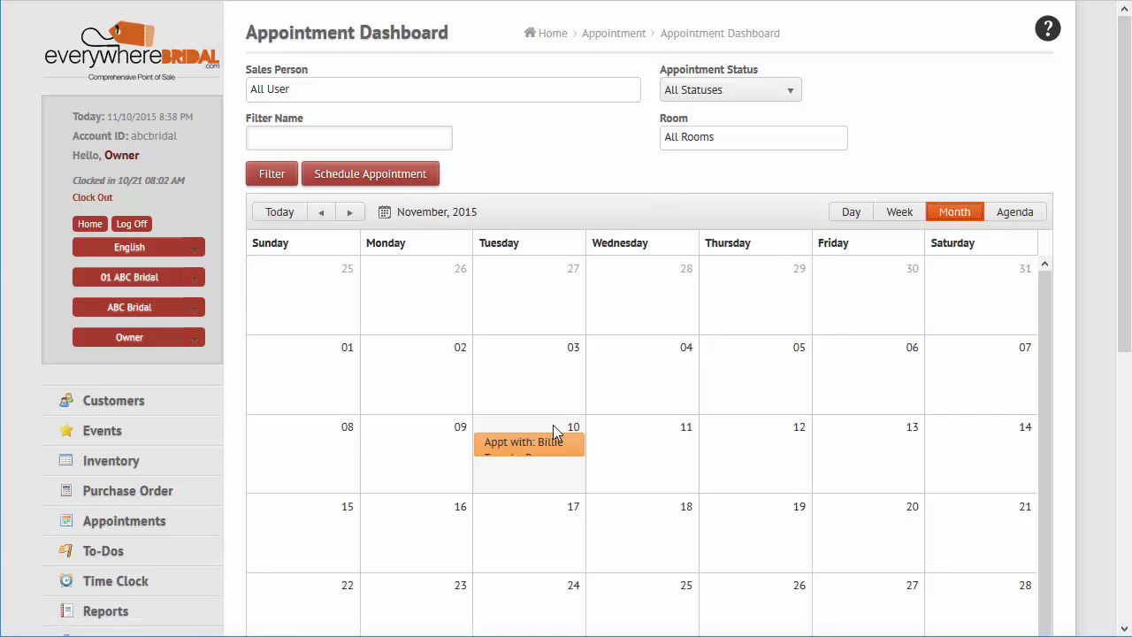
{"action": "mouse_move", "coordinate": [519, 448]}
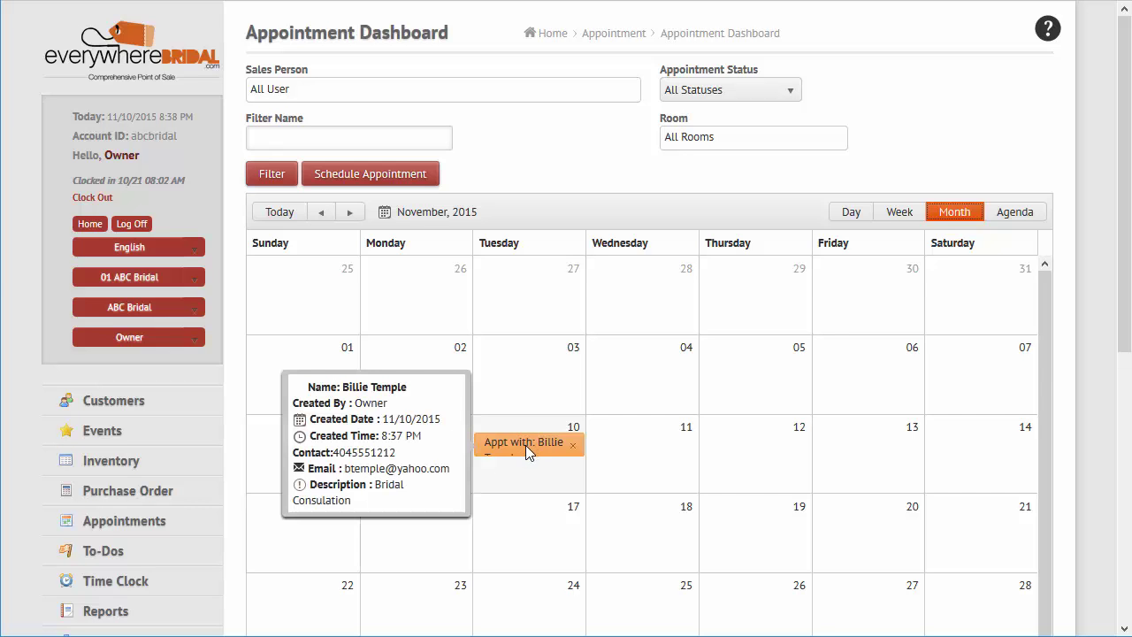
Step: Open the 5:30 PM appointment from the day view and set its status to Confirmed
{"action": "left_click", "coordinate": [853, 222]}
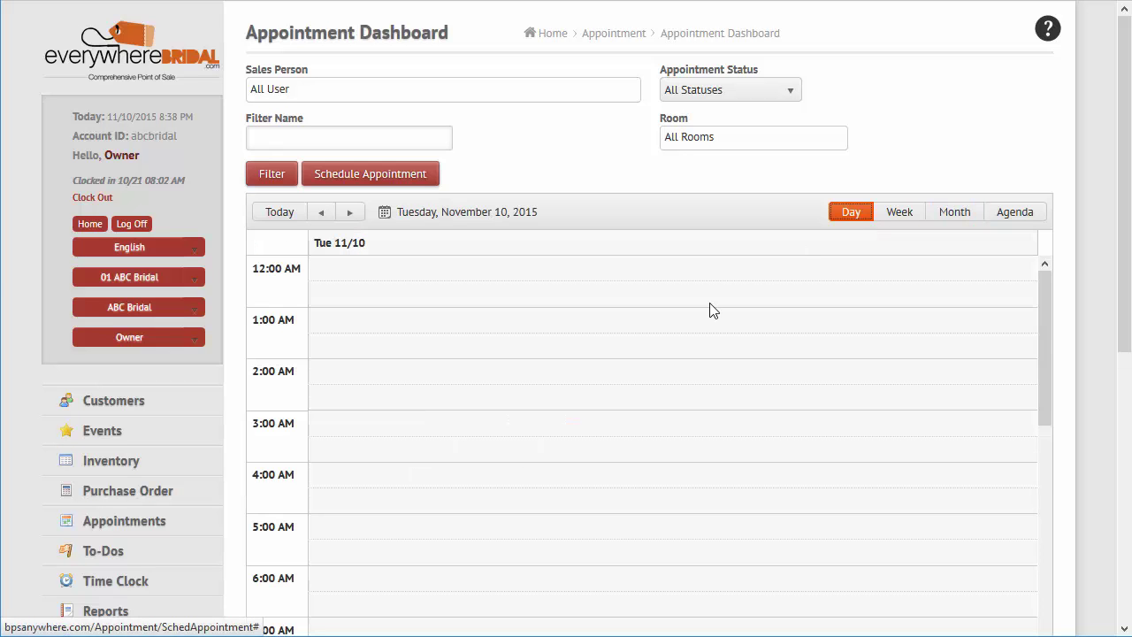
{"action": "scroll", "coordinate": [705, 310], "scroll_direction": "down", "scroll_amount": 7}
{"action": "scroll", "coordinate": [705, 316], "scroll_direction": "down", "scroll_amount": 3}
{"action": "left_click", "coordinate": [477, 411]}
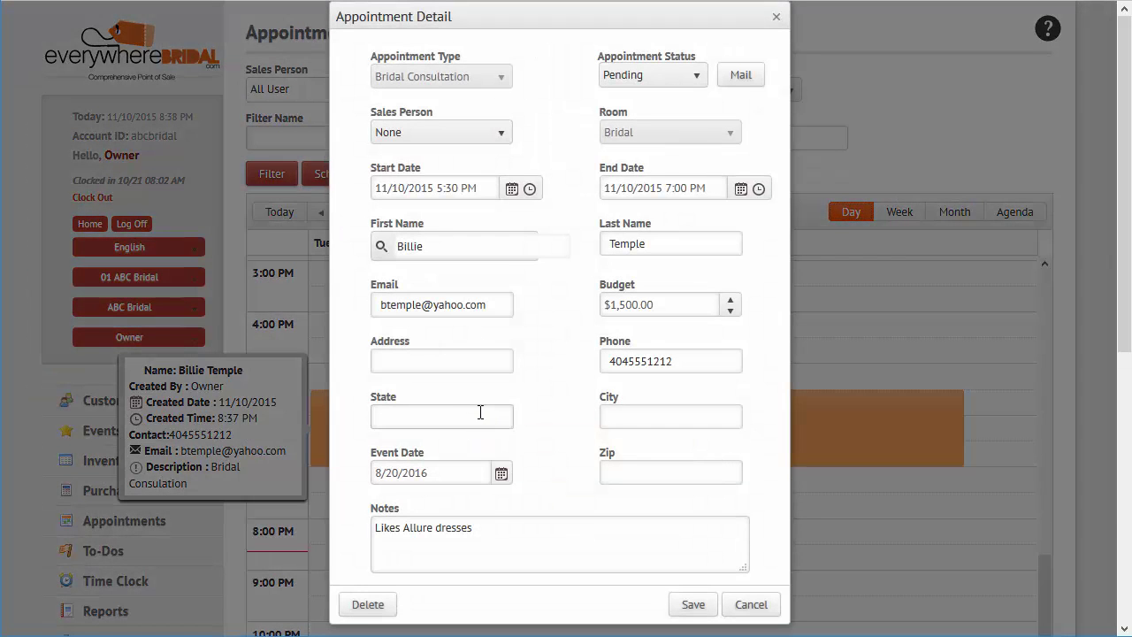
{"action": "left_click", "coordinate": [696, 78]}
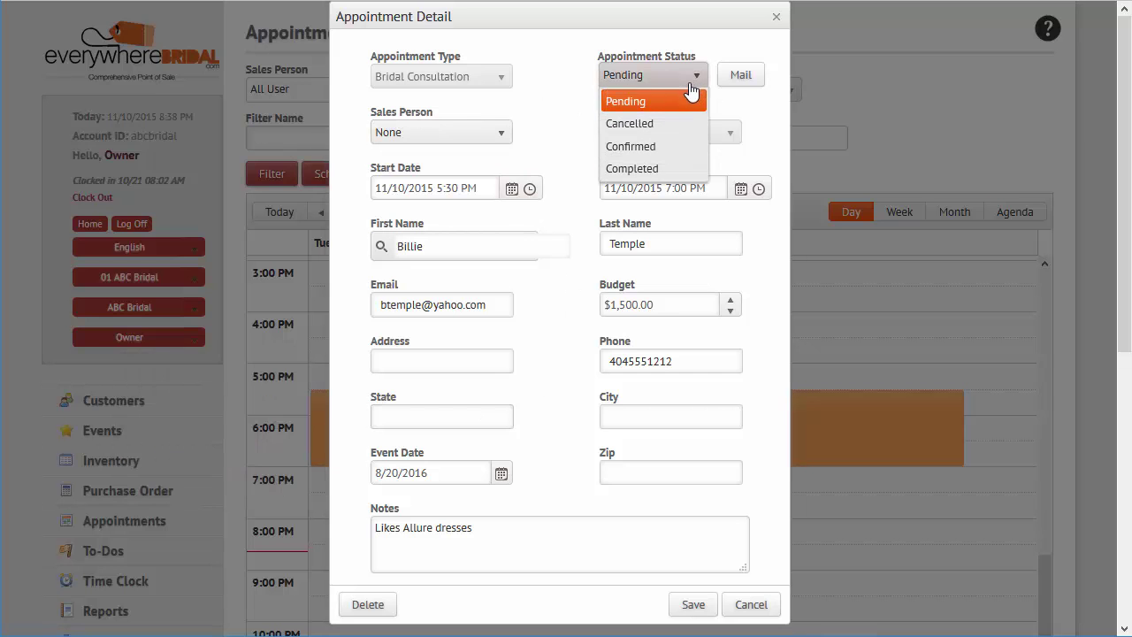
{"action": "left_click", "coordinate": [660, 147]}
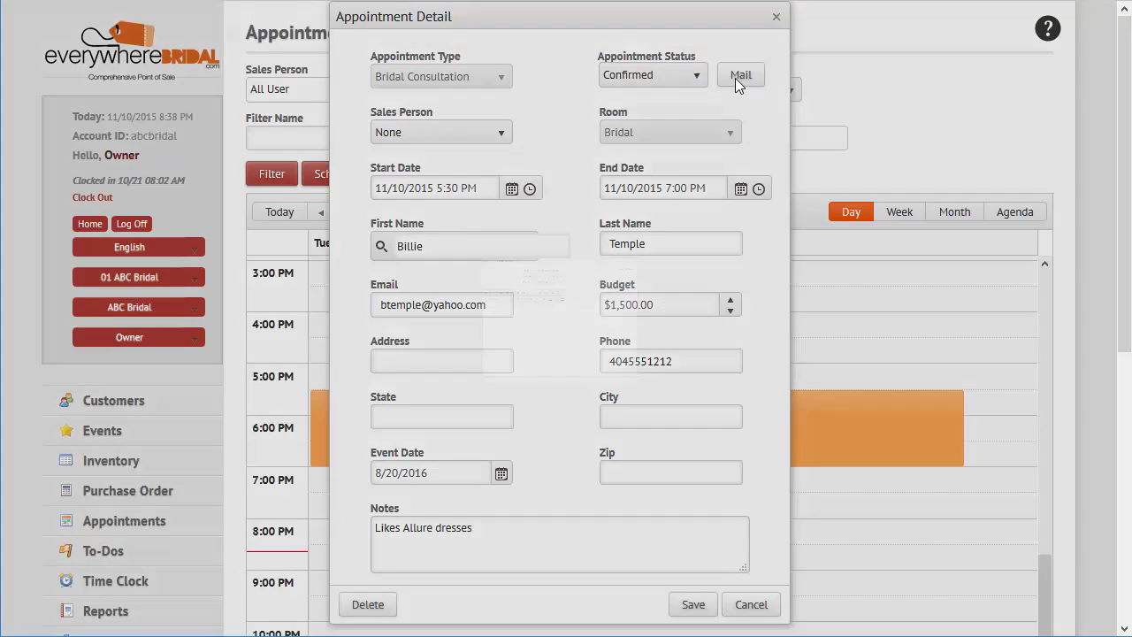
Step: Open the appointment's email message, load the Appointment template into it, and close the message
{"action": "left_click", "coordinate": [736, 78]}
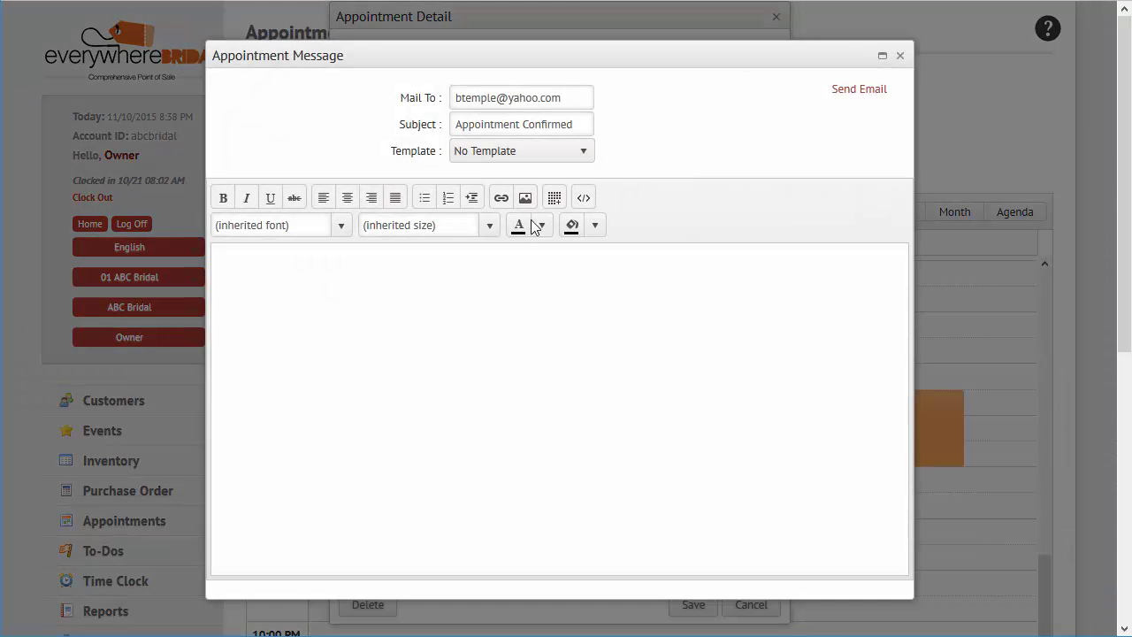
{"action": "left_click", "coordinate": [535, 364]}
{"action": "left_click", "coordinate": [574, 154]}
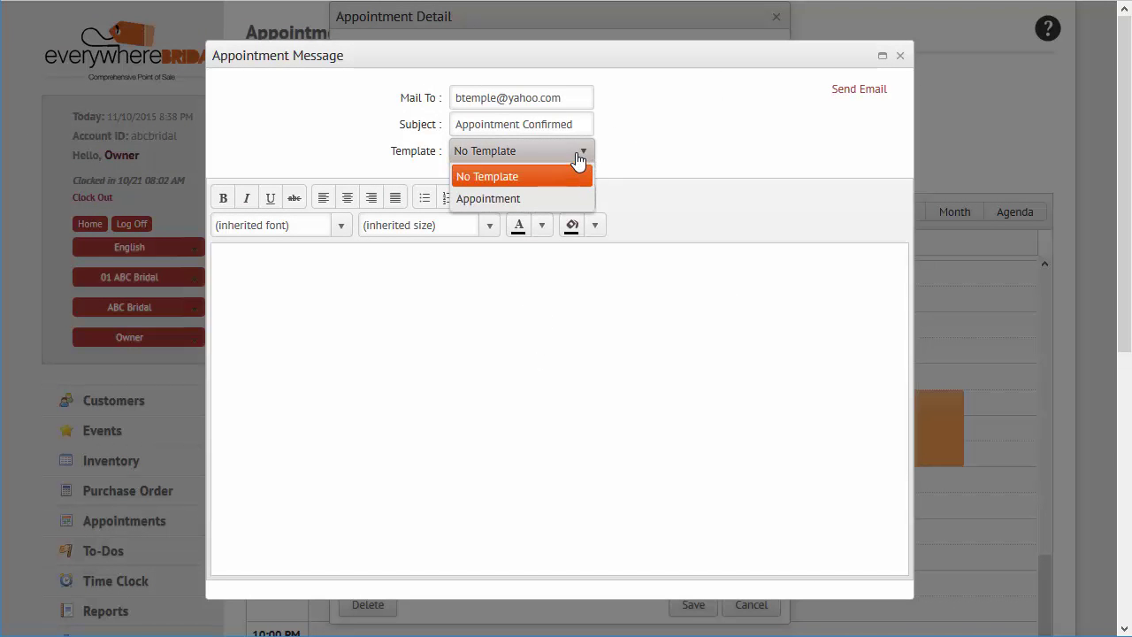
{"action": "left_click", "coordinate": [536, 194]}
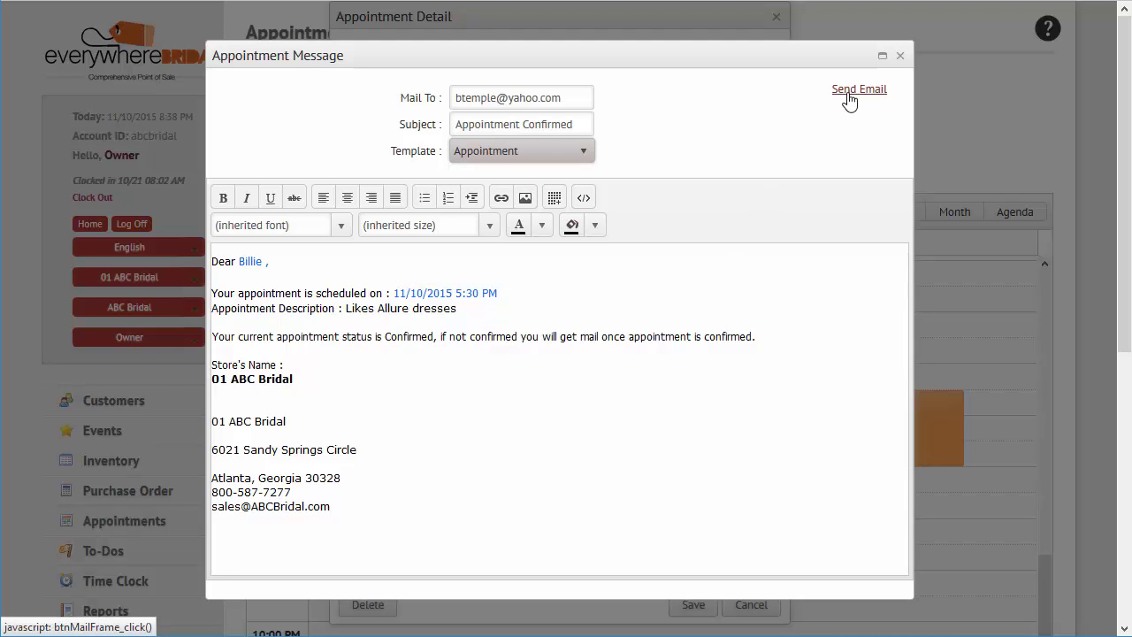
{"action": "left_click", "coordinate": [900, 56]}
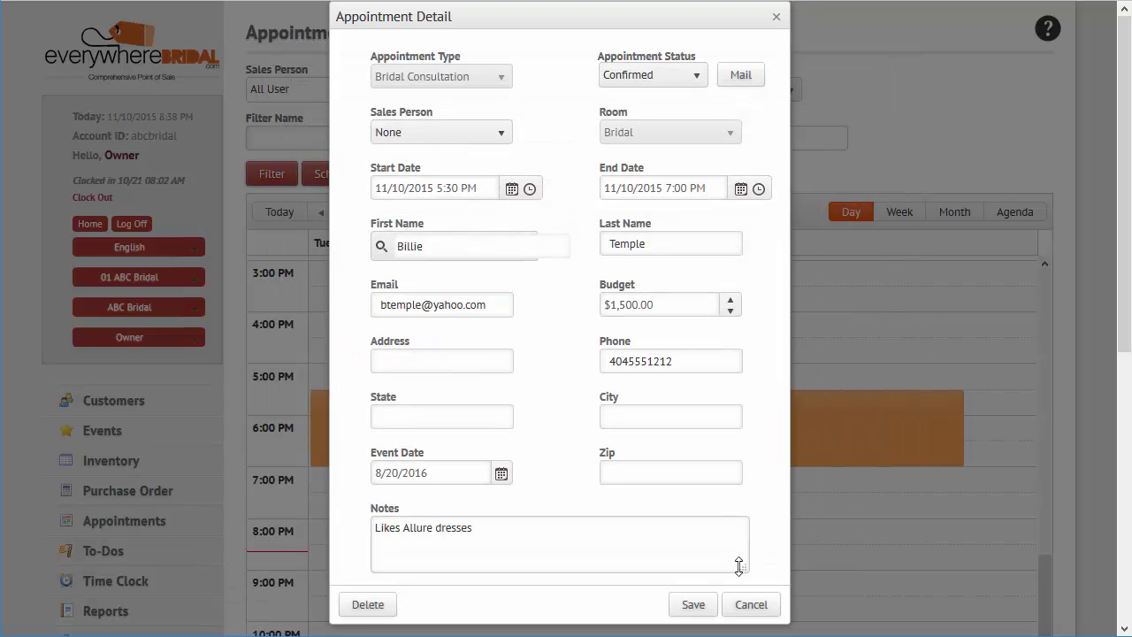
Step: Save the confirmed appointment, check its entry in the day view, and return to the home page
{"action": "left_click", "coordinate": [708, 609]}
{"action": "scroll", "coordinate": [753, 390], "scroll_direction": "down", "scroll_amount": 7}
{"action": "scroll", "coordinate": [753, 383], "scroll_direction": "down", "scroll_amount": 3}
{"action": "mouse_move", "coordinate": [517, 411]}
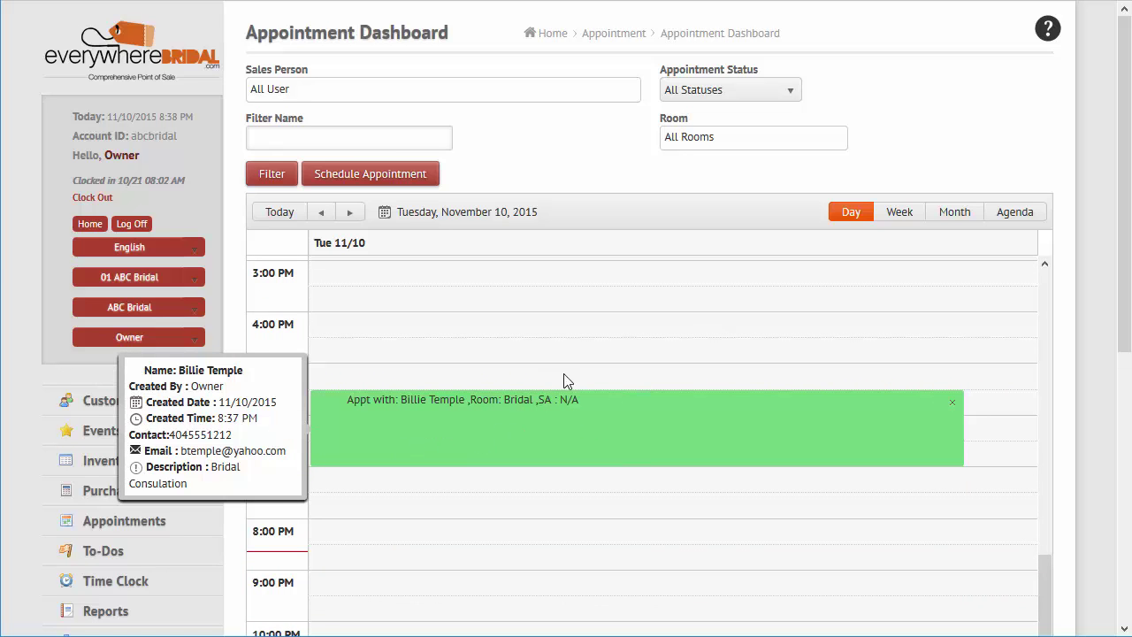
{"action": "left_click", "coordinate": [154, 55]}
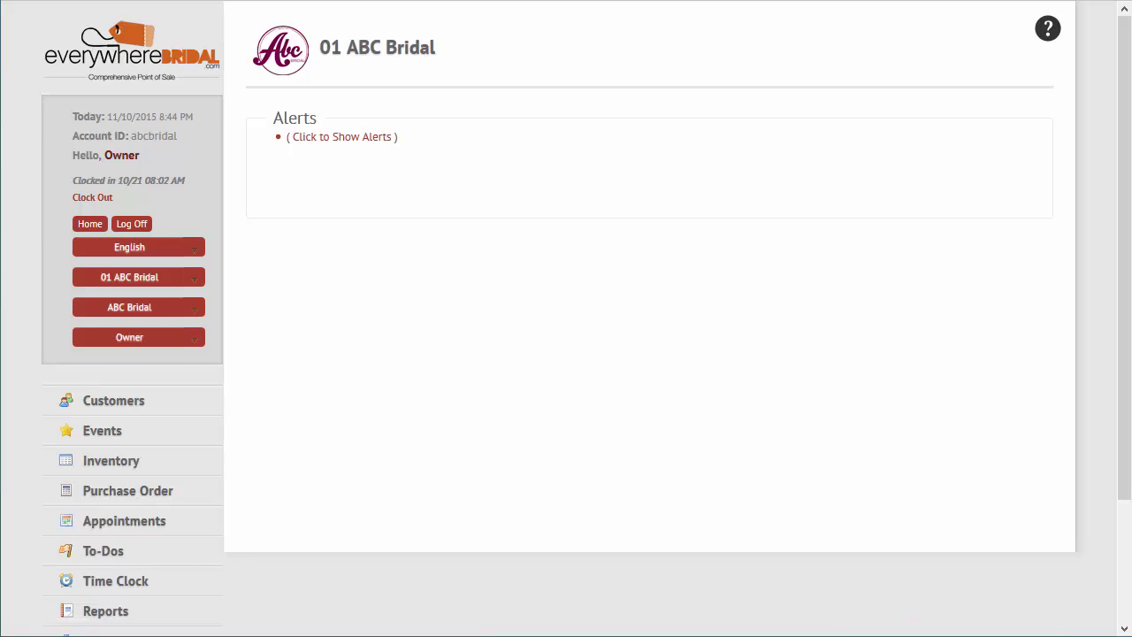
{"action": "mouse_move", "coordinate": [400, 0]}
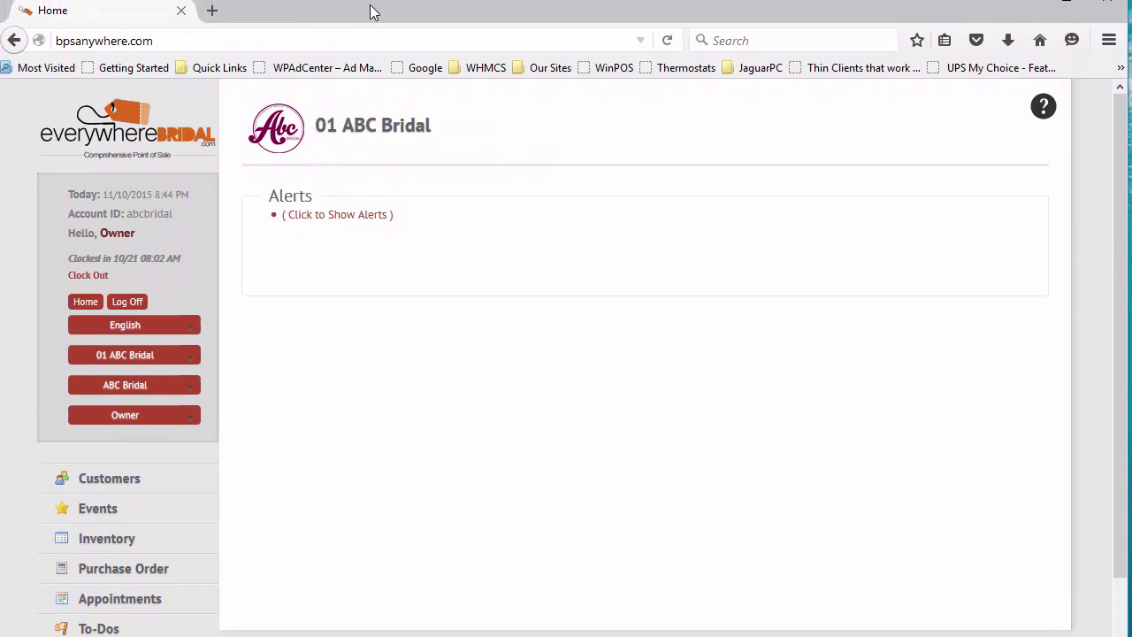
{"action": "left_click", "coordinate": [212, 11]}
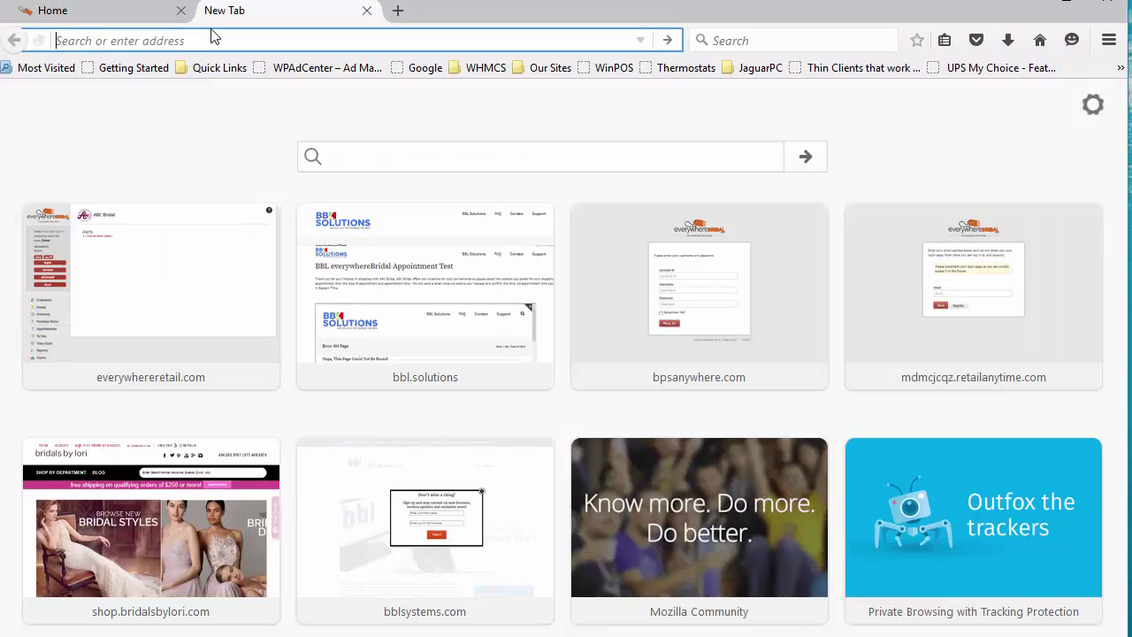
{"action": "type", "text": "http://bbl.solutions/appointmenttest/"}
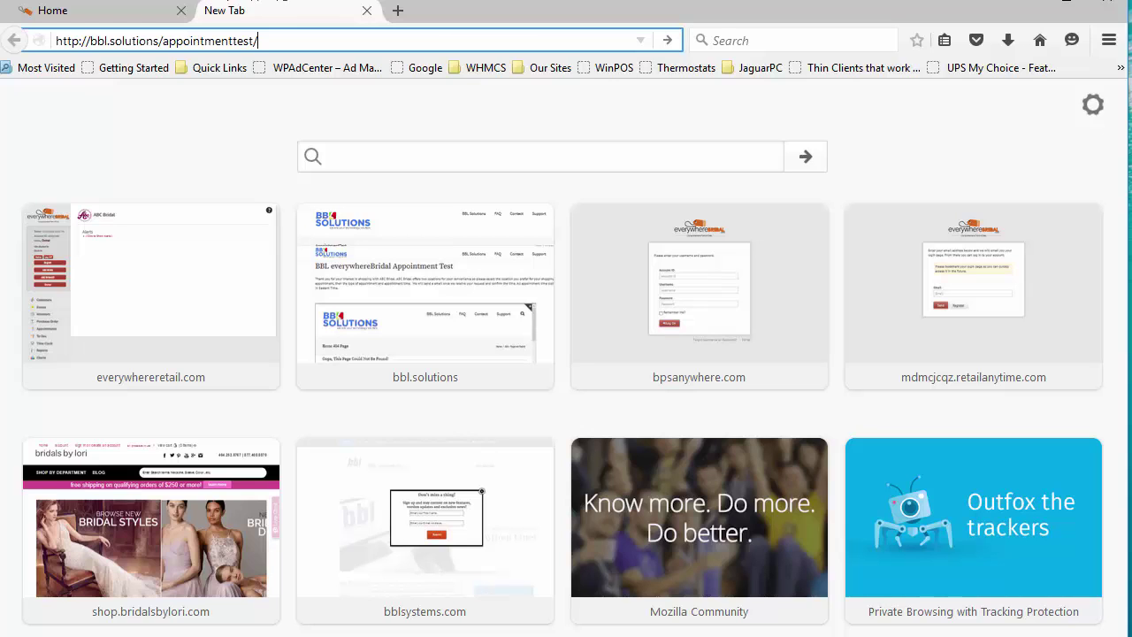
{"action": "key", "text": "Return"}
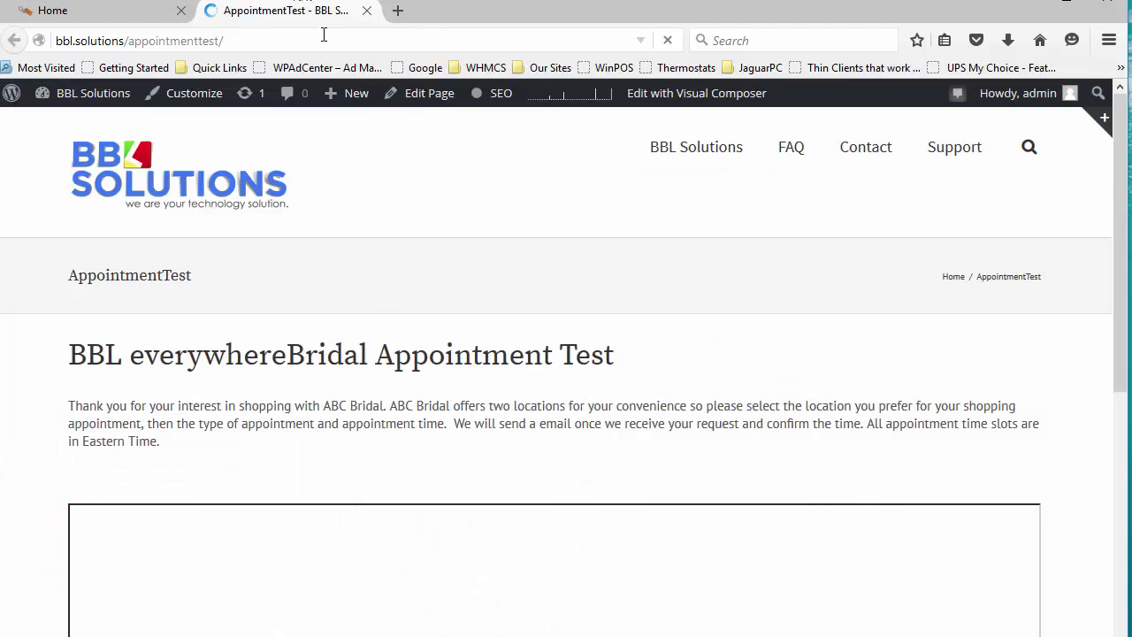
Step: In the online appointment search, select the 01 ABC Bridal store and the Bridal Consultation appointment type
{"action": "scroll", "coordinate": [383, 189], "scroll_direction": "down", "scroll_amount": 3}
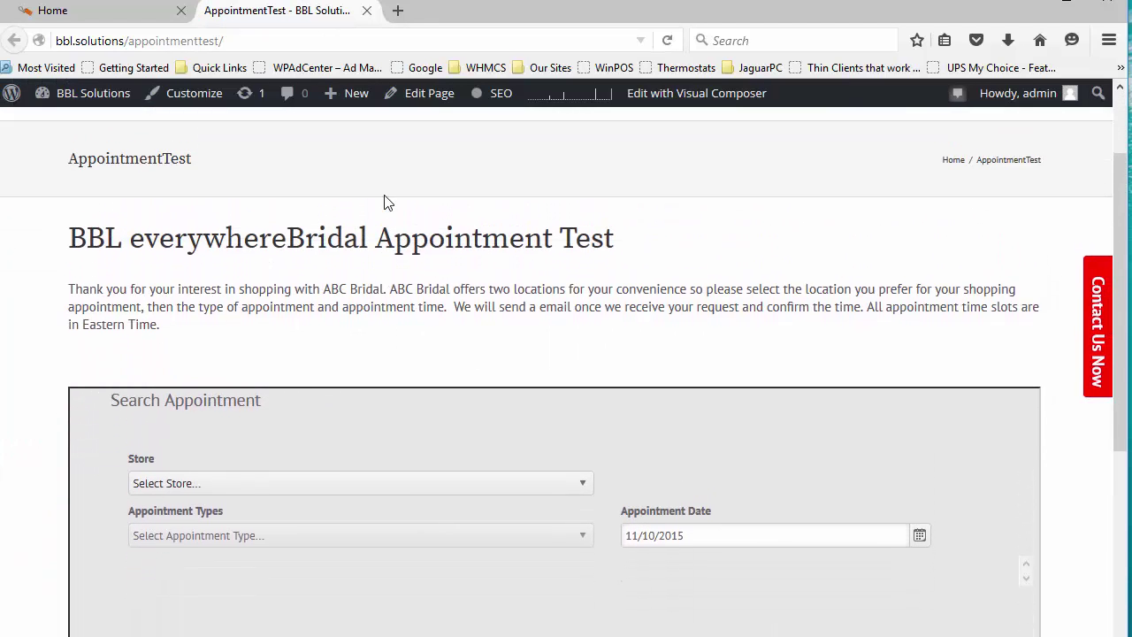
{"action": "scroll", "coordinate": [380, 213], "scroll_direction": "down", "scroll_amount": 3}
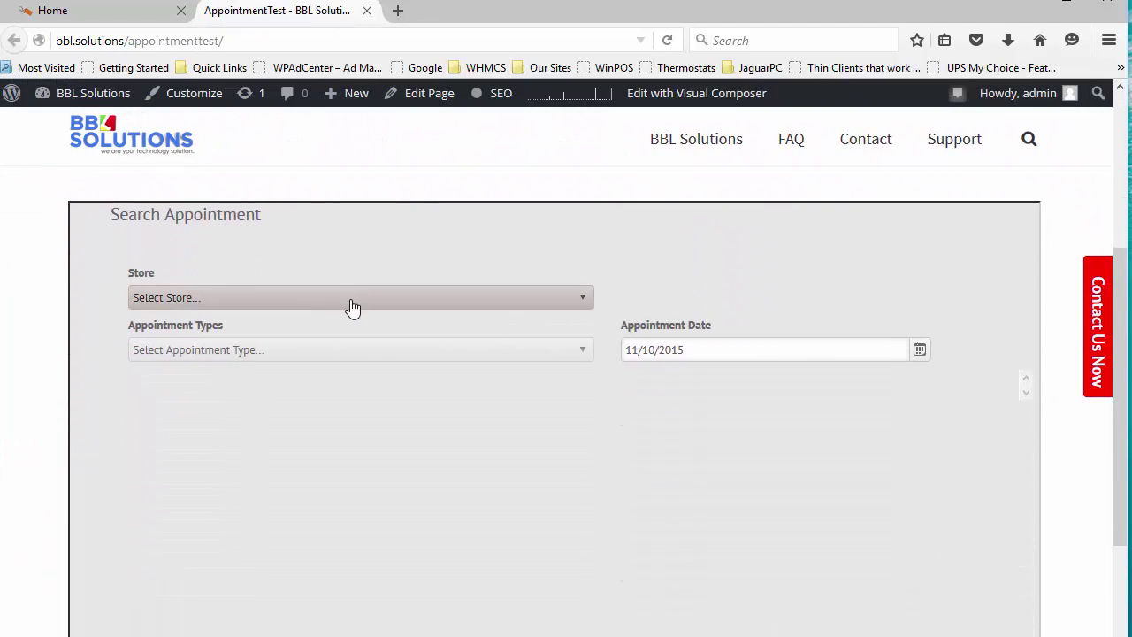
{"action": "left_click", "coordinate": [311, 304]}
{"action": "left_click", "coordinate": [238, 381]}
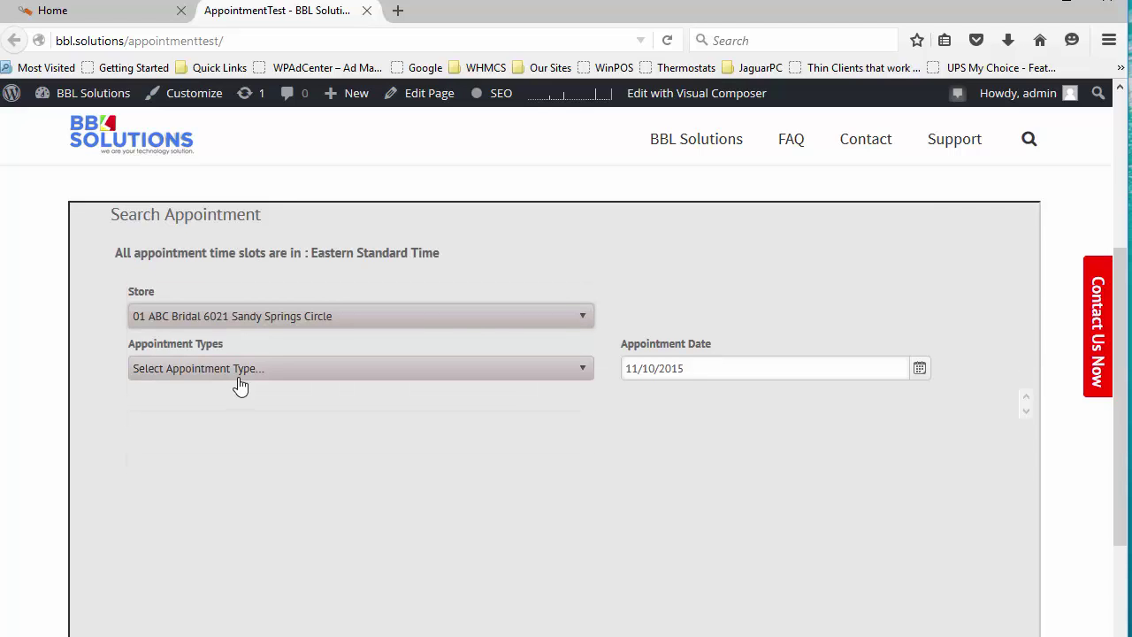
{"action": "left_click", "coordinate": [238, 376]}
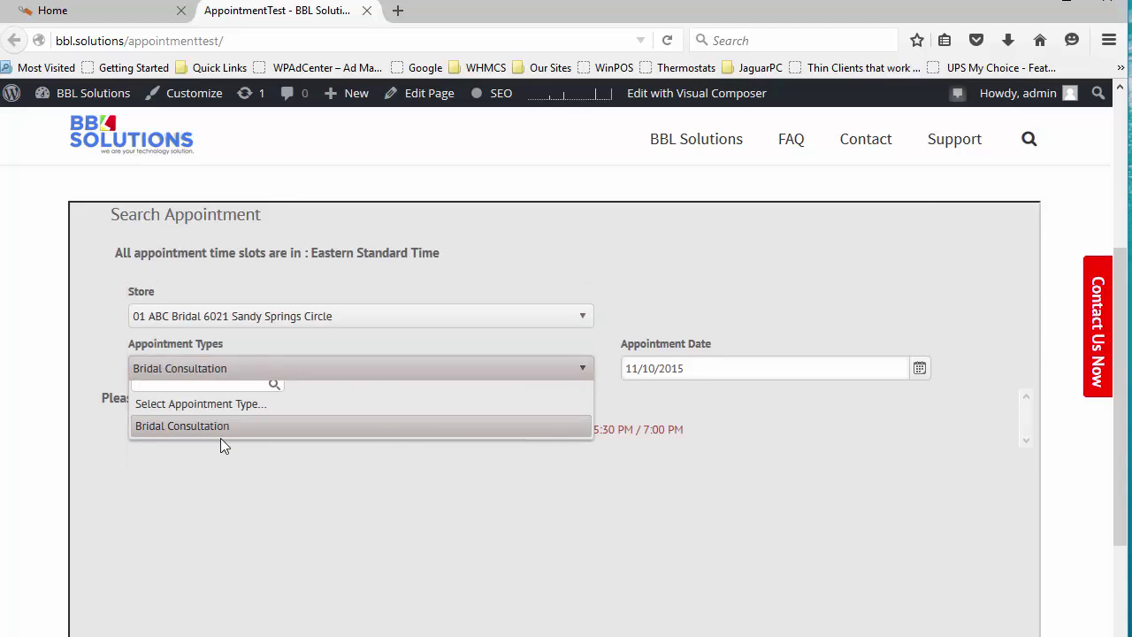